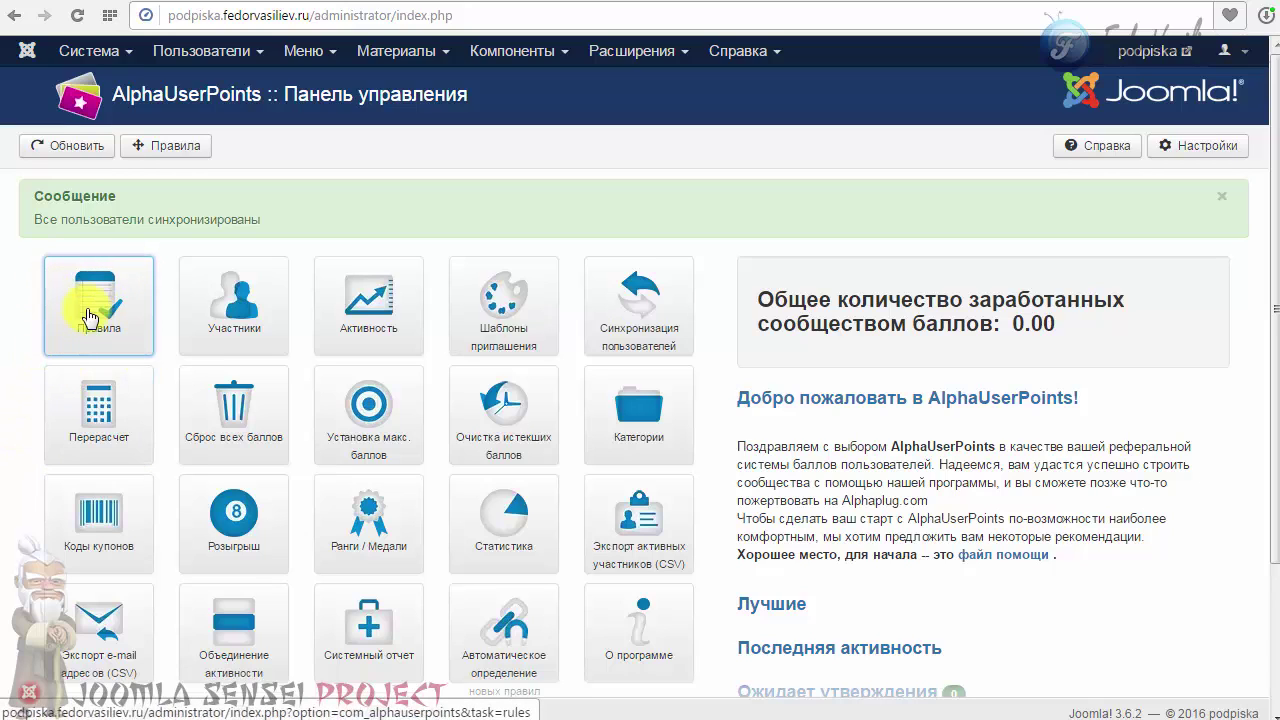
- Open the AlphaUserPoints rules list («Правила») and look through the available rules
left_click(501, 54)
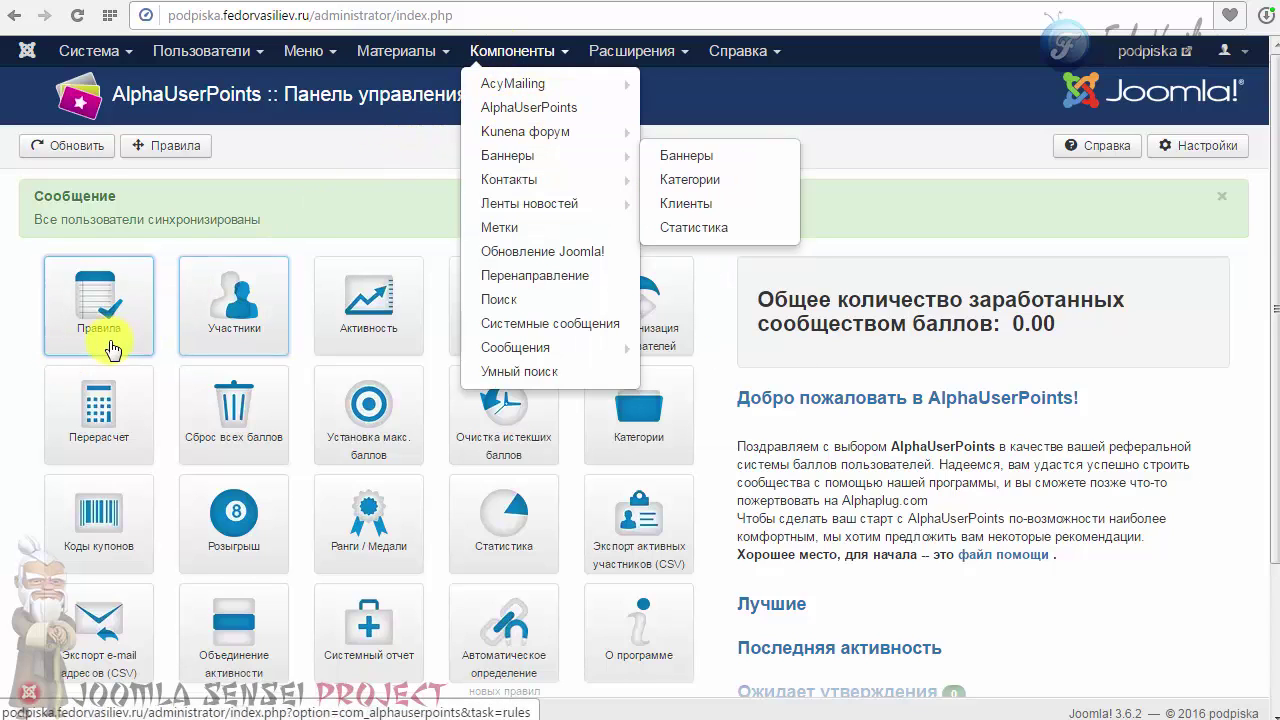
left_click(110, 330)
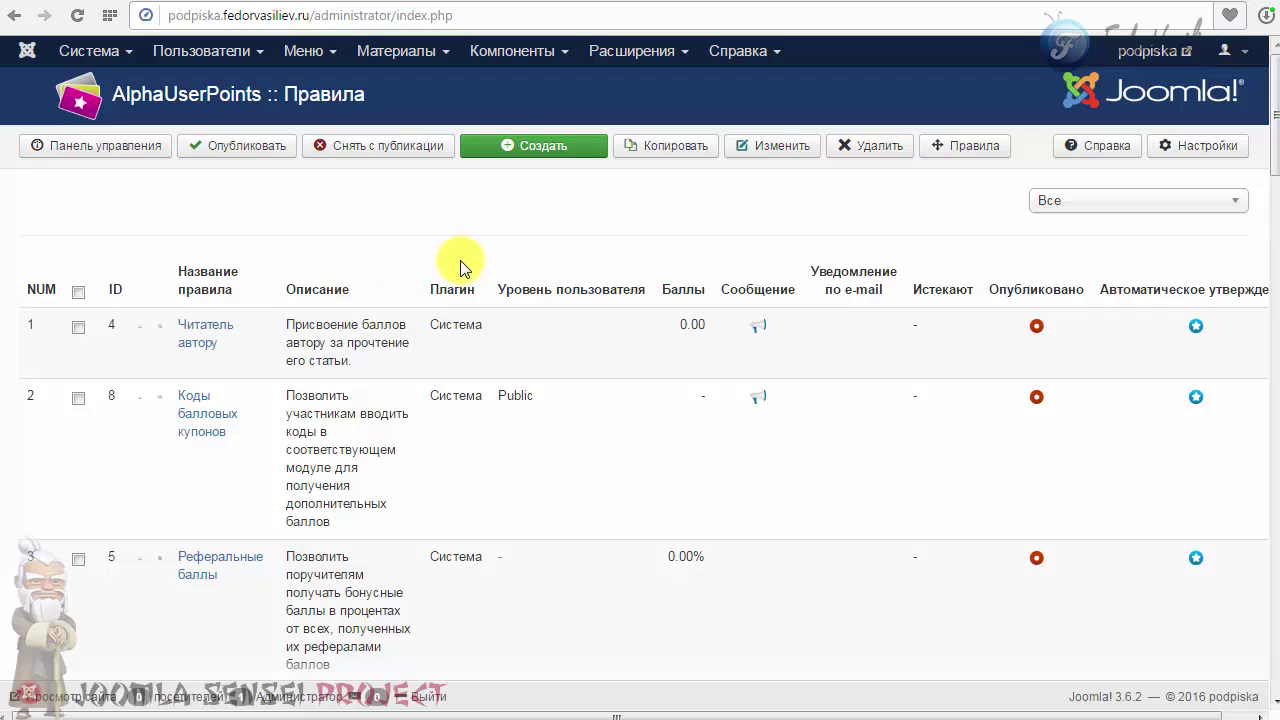
scroll(460, 265, "down", 2)
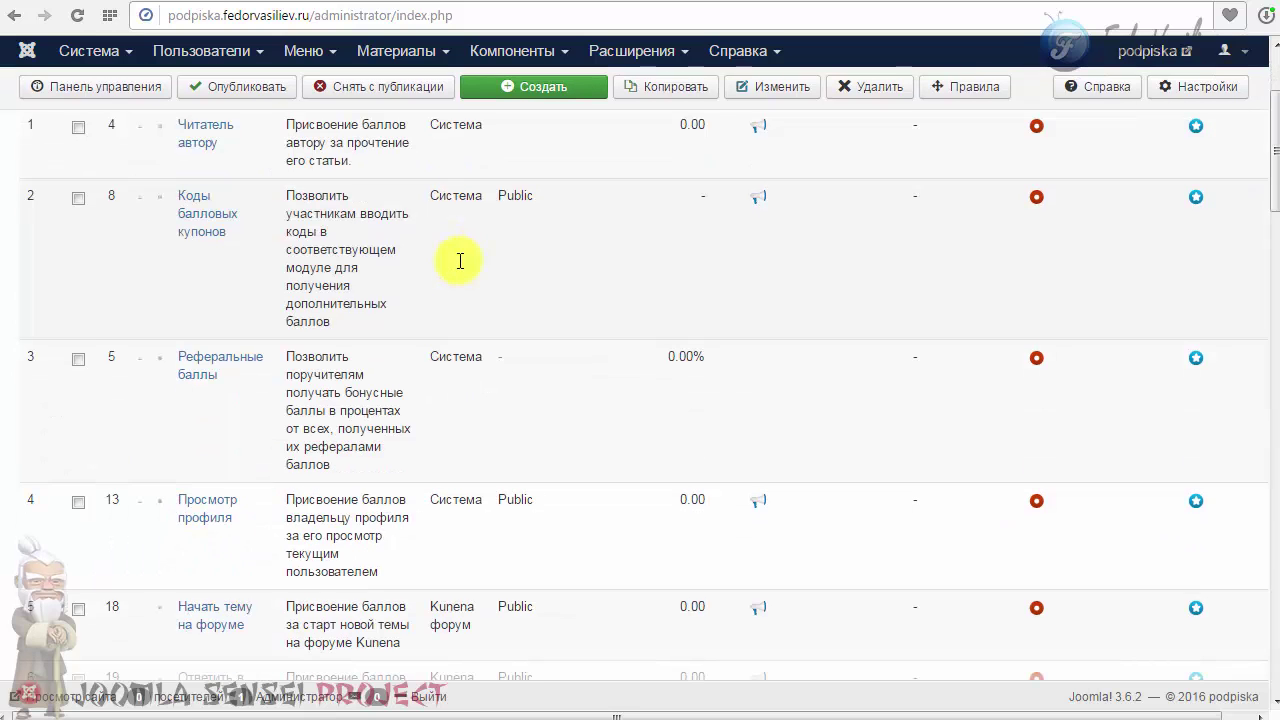
scroll(460, 261, "down", 8)
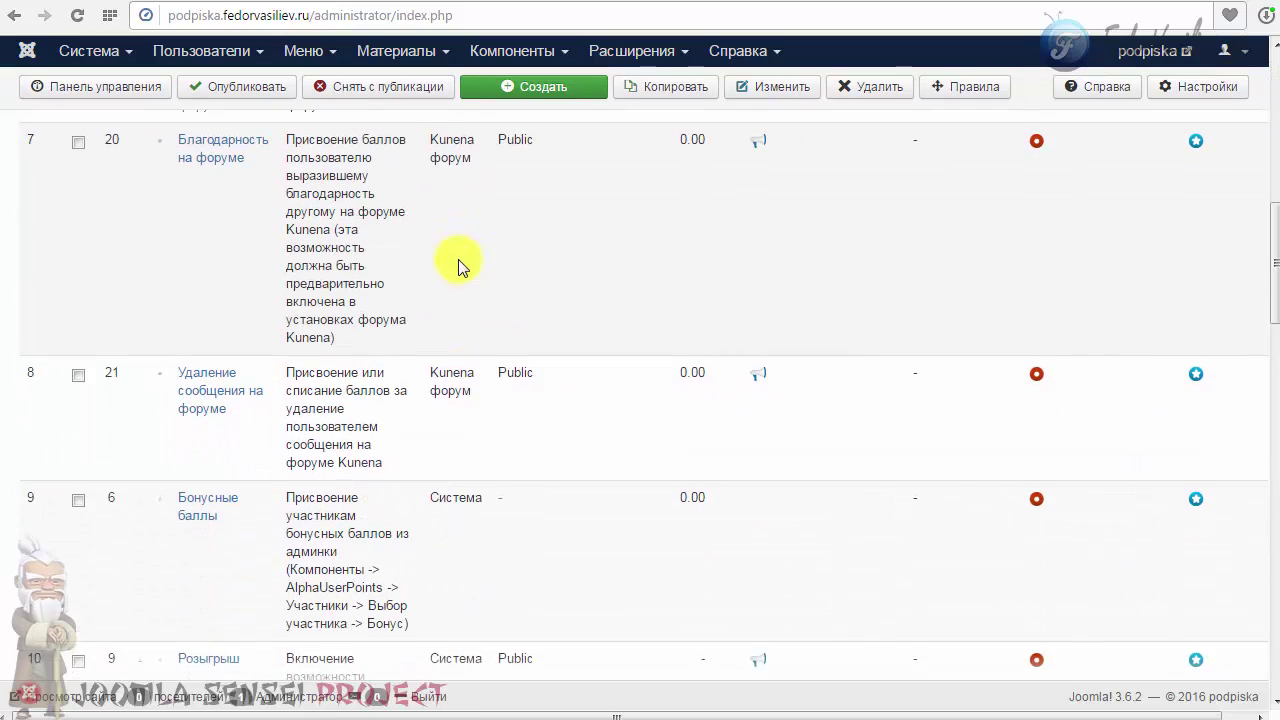
scroll(1272, 318, "down", 3)
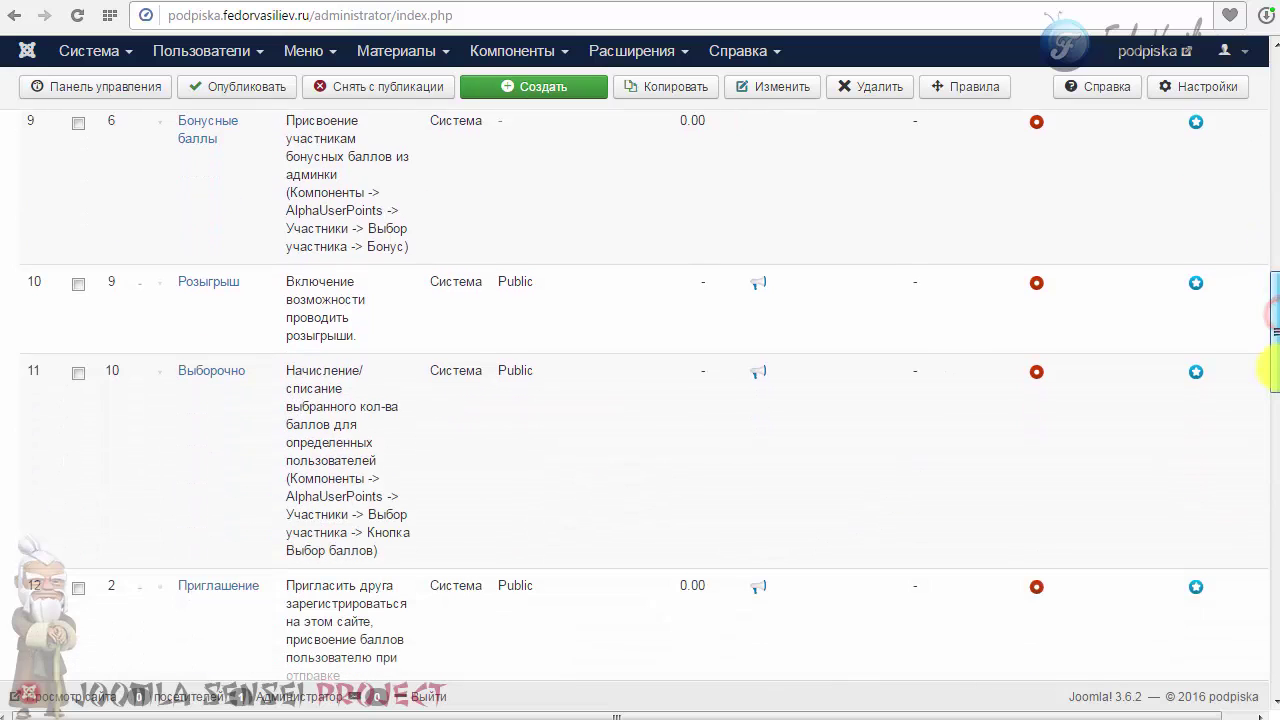
left_click_drag(1272, 330, 1272, 110)
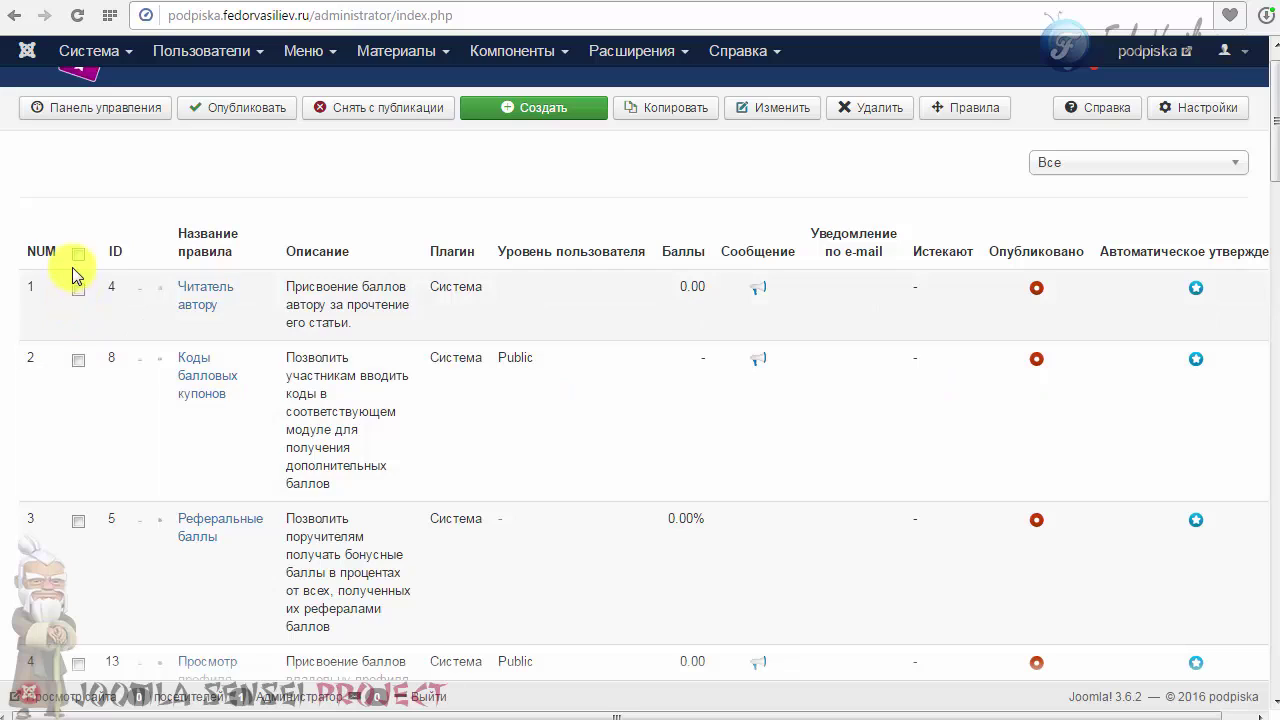
- Mark the «Читатель автору» rule in the rules list
left_click(78, 260)
left_click(78, 289)
left_click(78, 359)
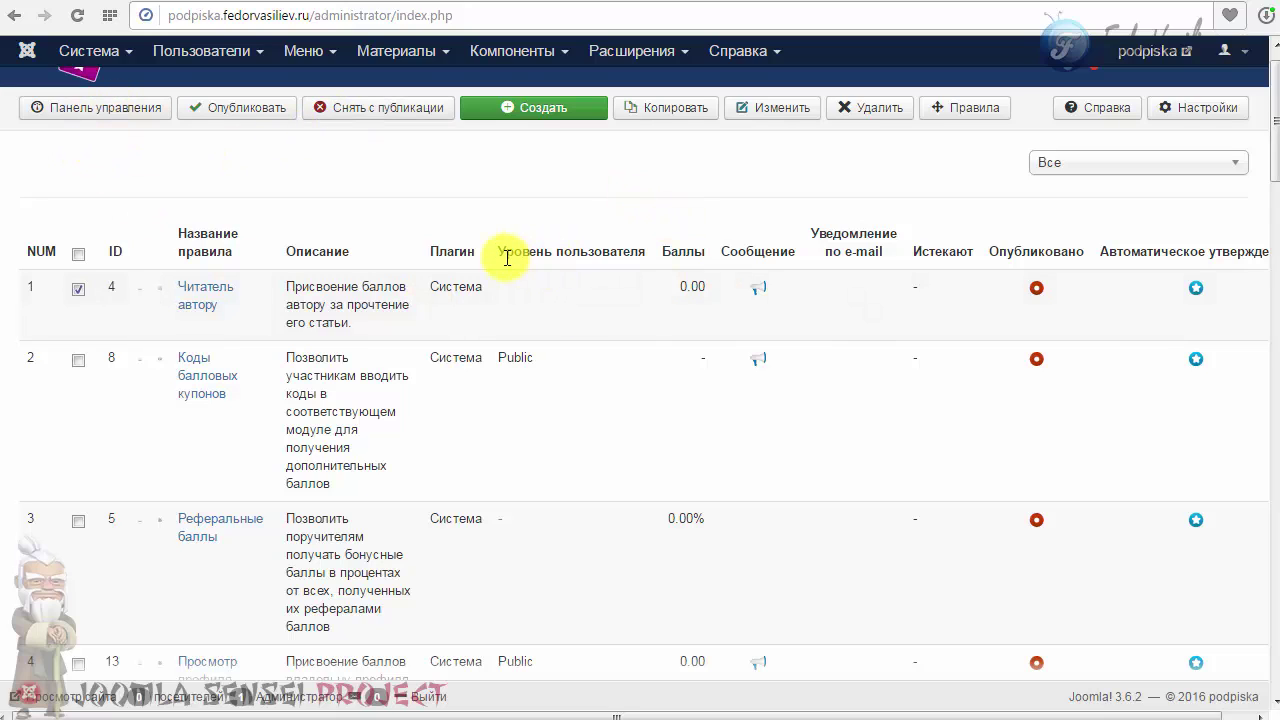
- Examine the plugin («Плагин») and description («Описание») columns of the rules list
left_click_drag(423, 248, 479, 249)
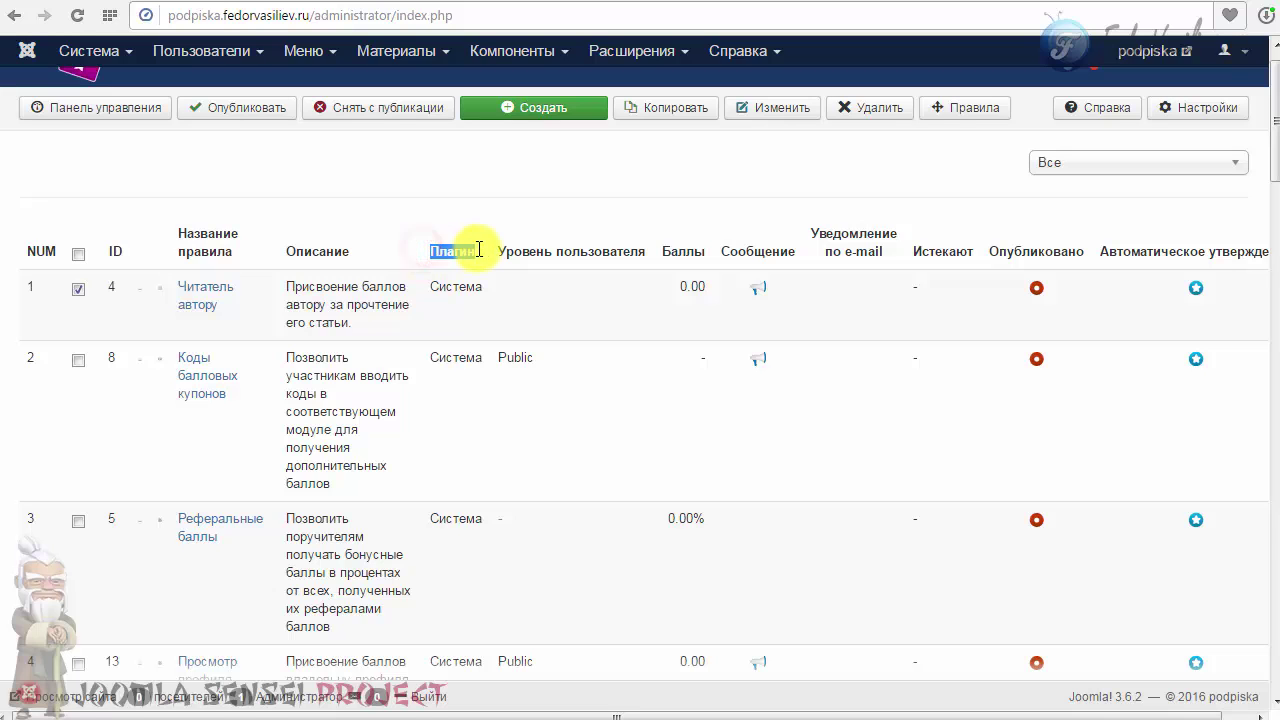
left_click_drag(286, 251, 342, 251)
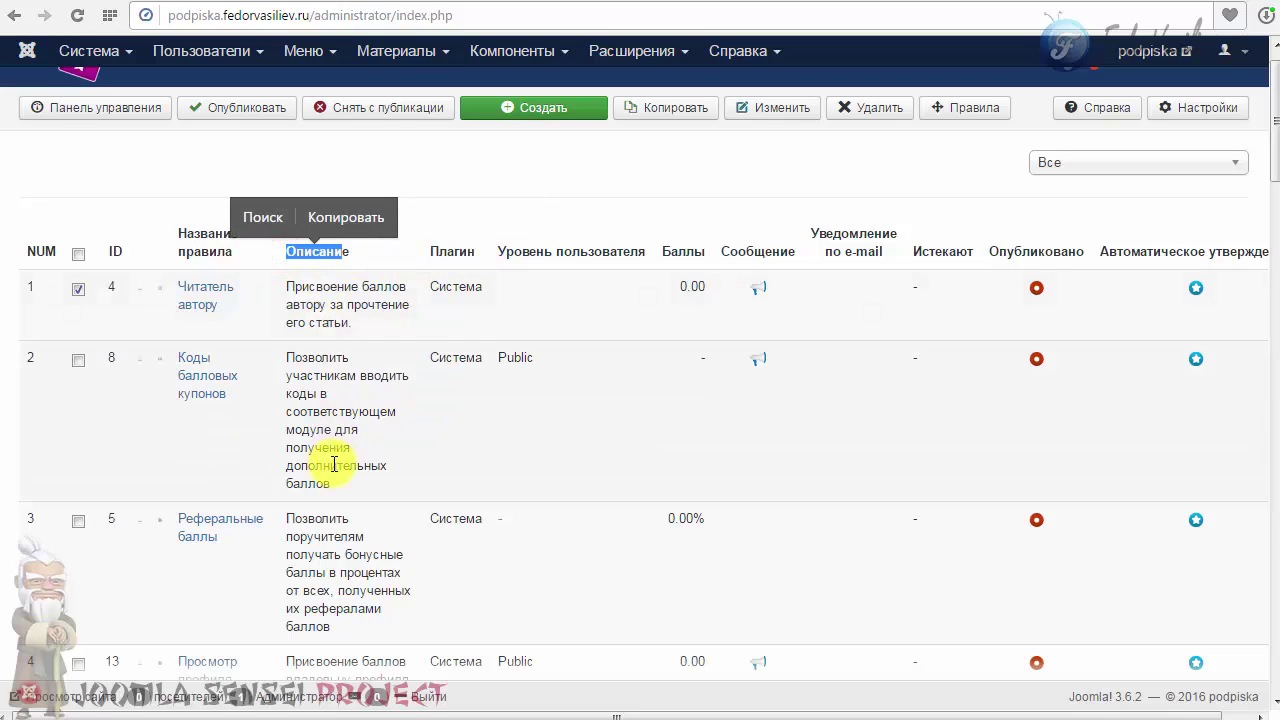
scroll(325, 390, "down", 4)
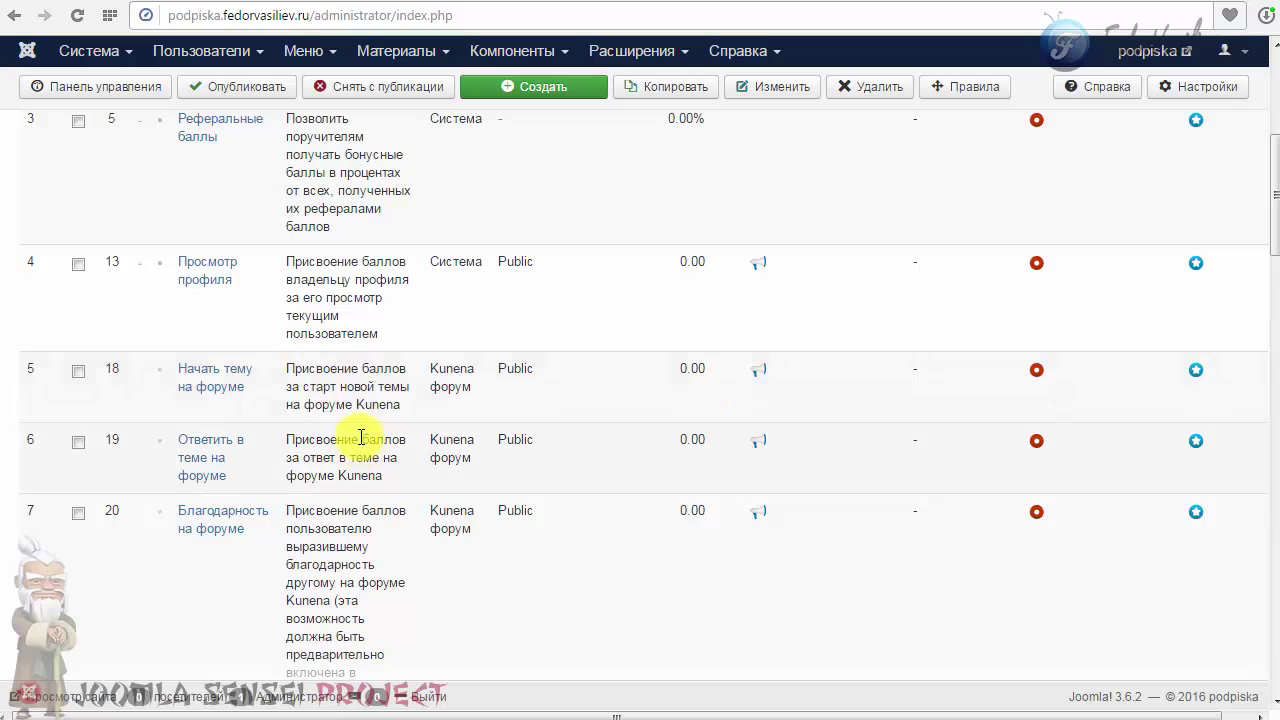
scroll(361, 437, "up", 5)
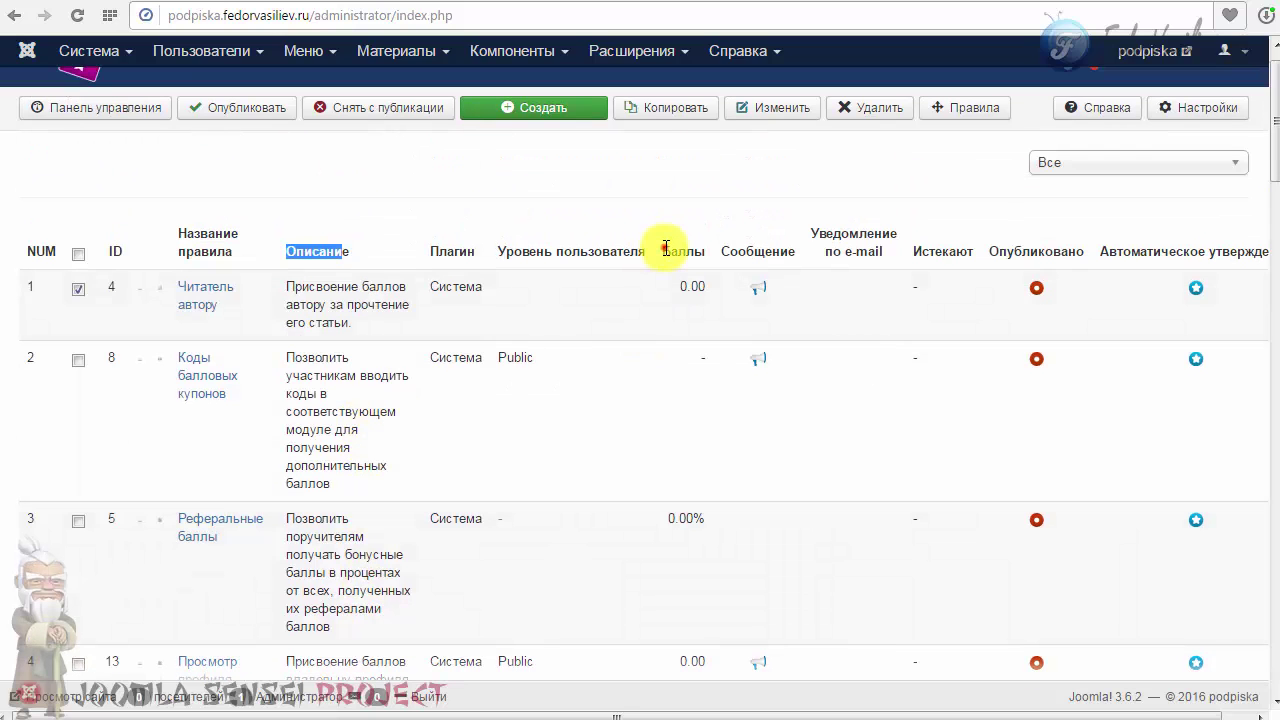
- Examine the points column («Баллы»), including the percentage value of the «Реферальные баллы» rule
double_click(665, 251)
double_click(666, 286)
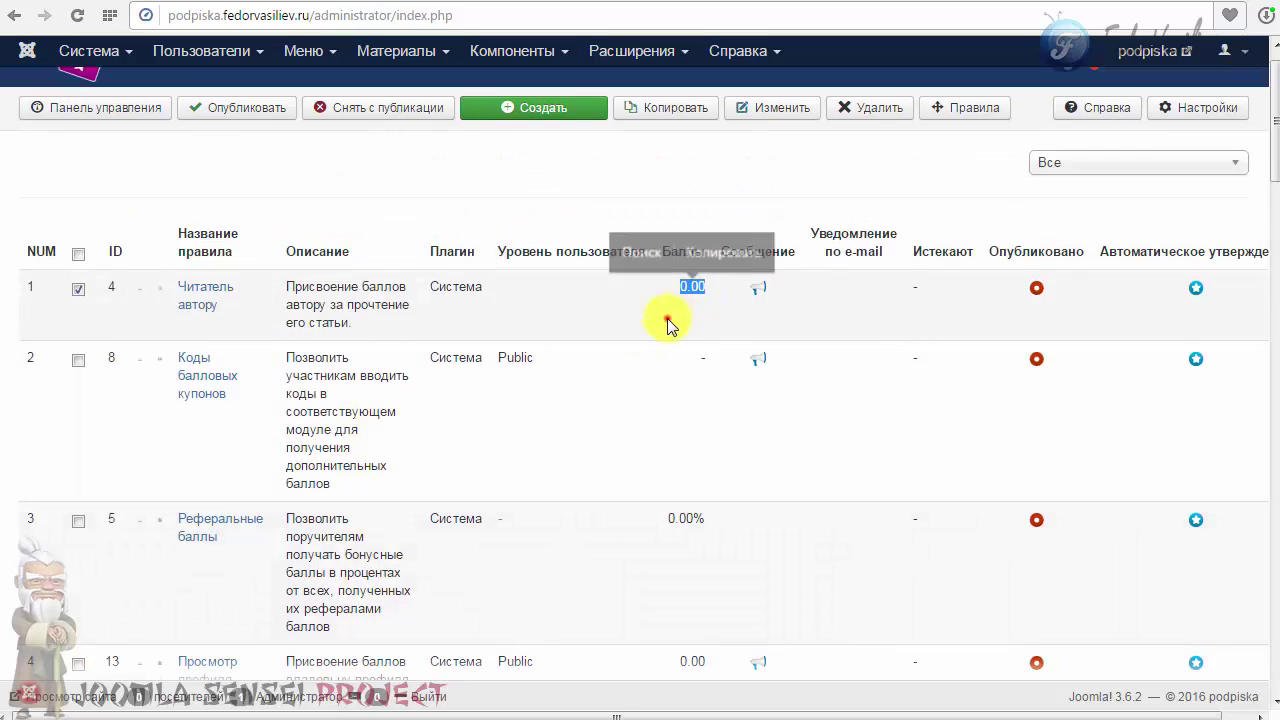
scroll(668, 328, "down", 3)
left_click_drag(651, 263, 689, 263)
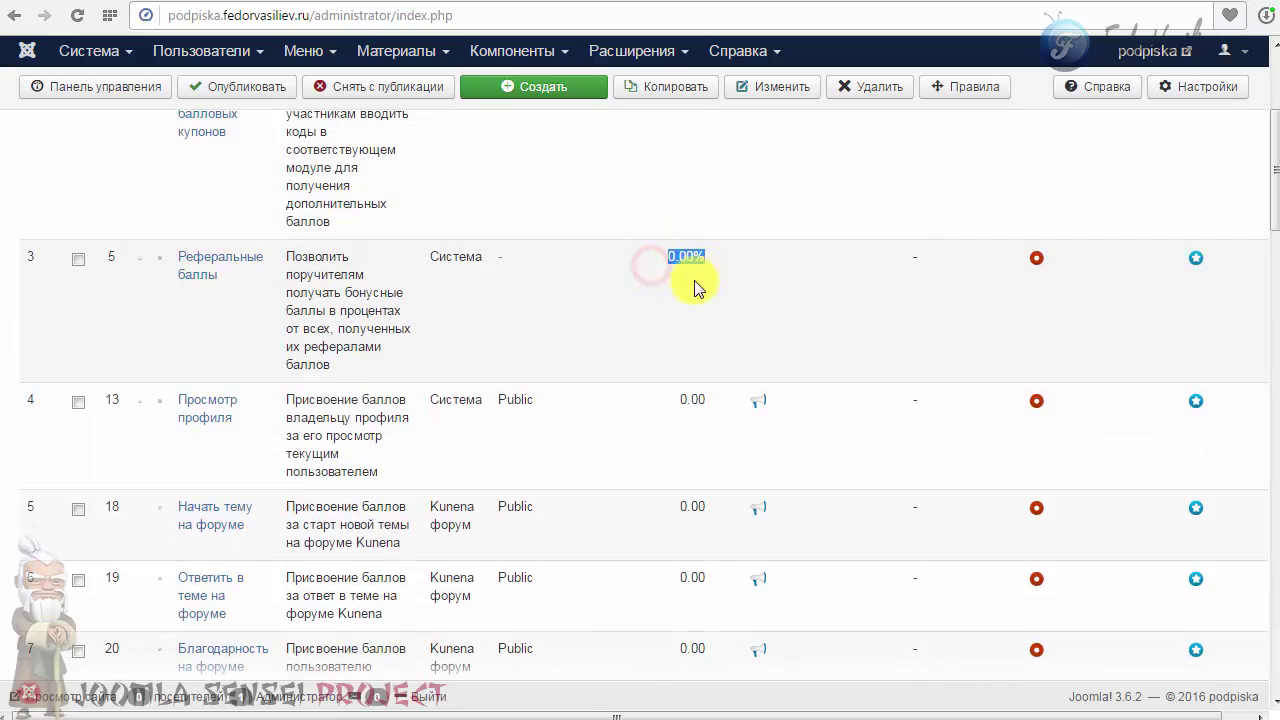
scroll(697, 287, "up", 2)
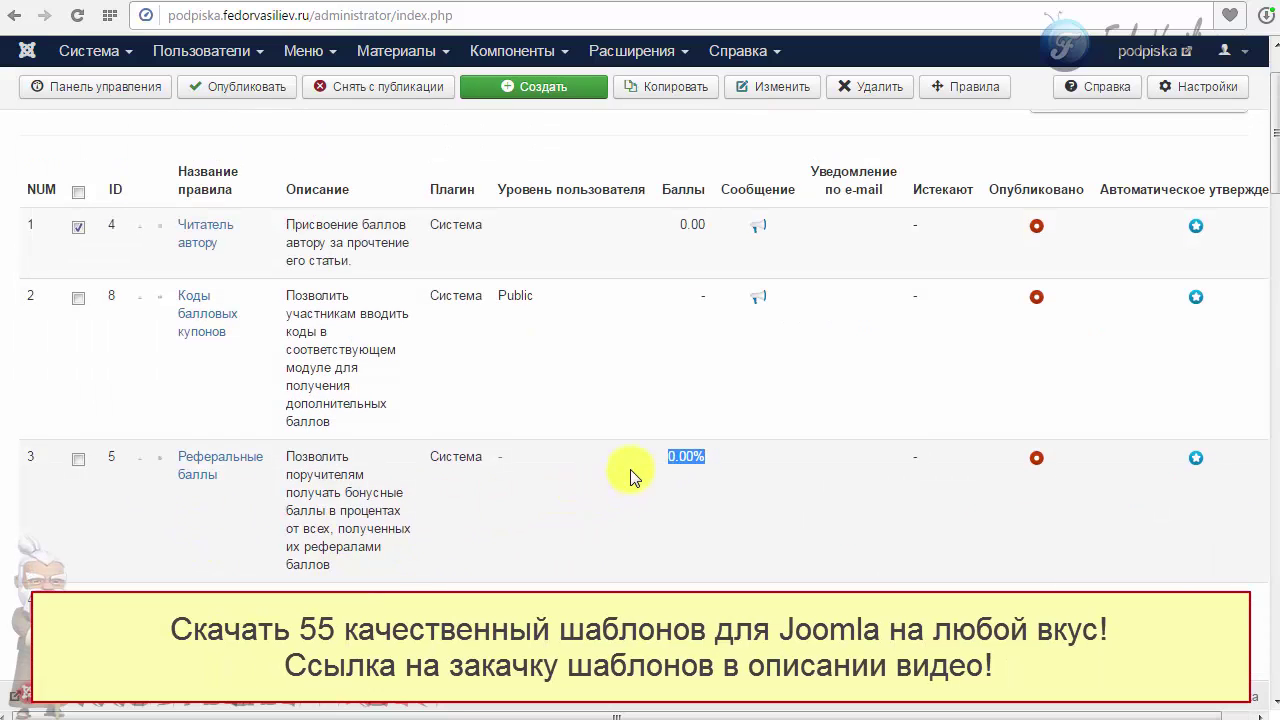
left_click(645, 460)
left_click_drag(713, 459, 663, 461)
scroll(664, 470, "down", 2)
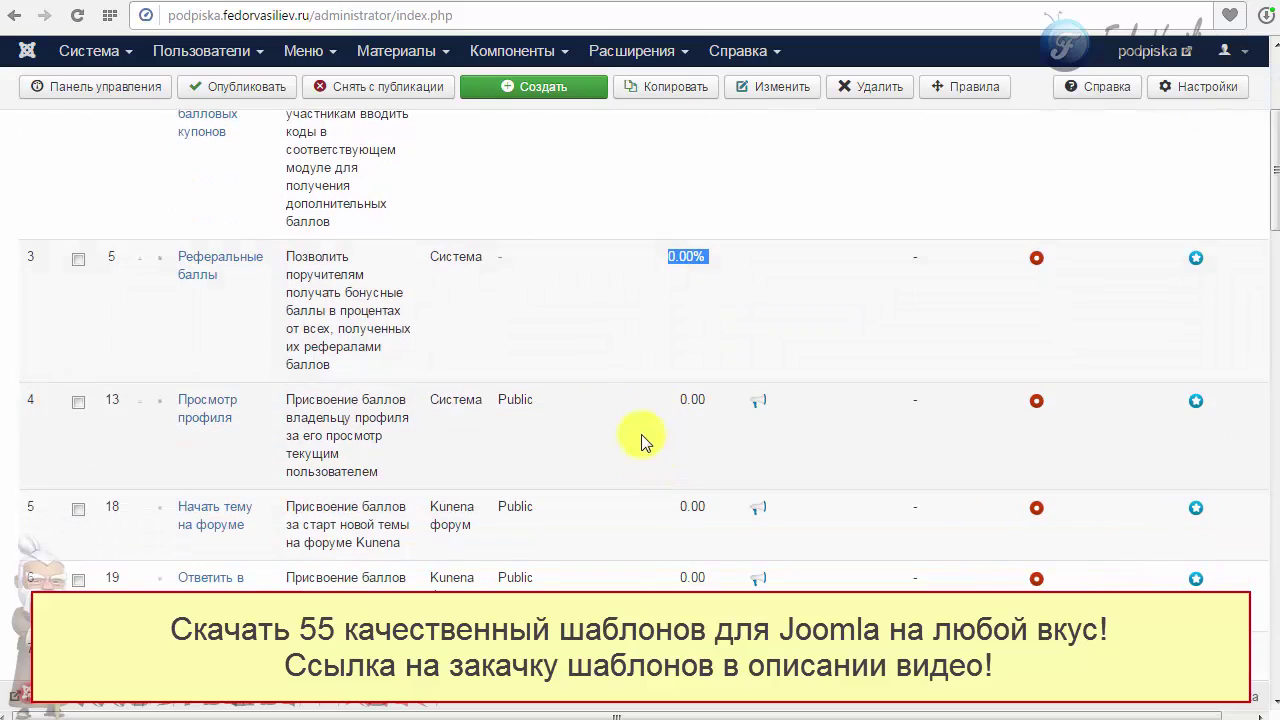
scroll(760, 396, "up", 3)
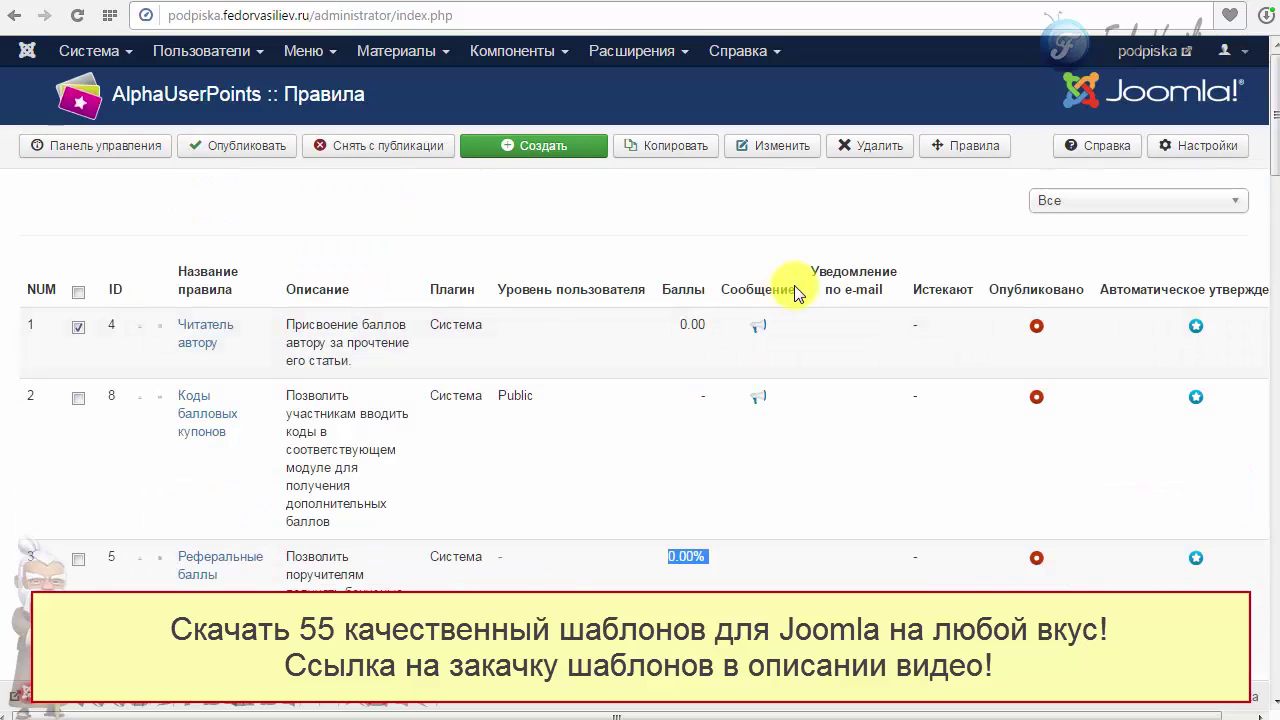
- Examine the expiry («Истекают»), published («Опубликовано») and automatic approval columns of the rules list
left_click_drag(823, 293, 974, 297)
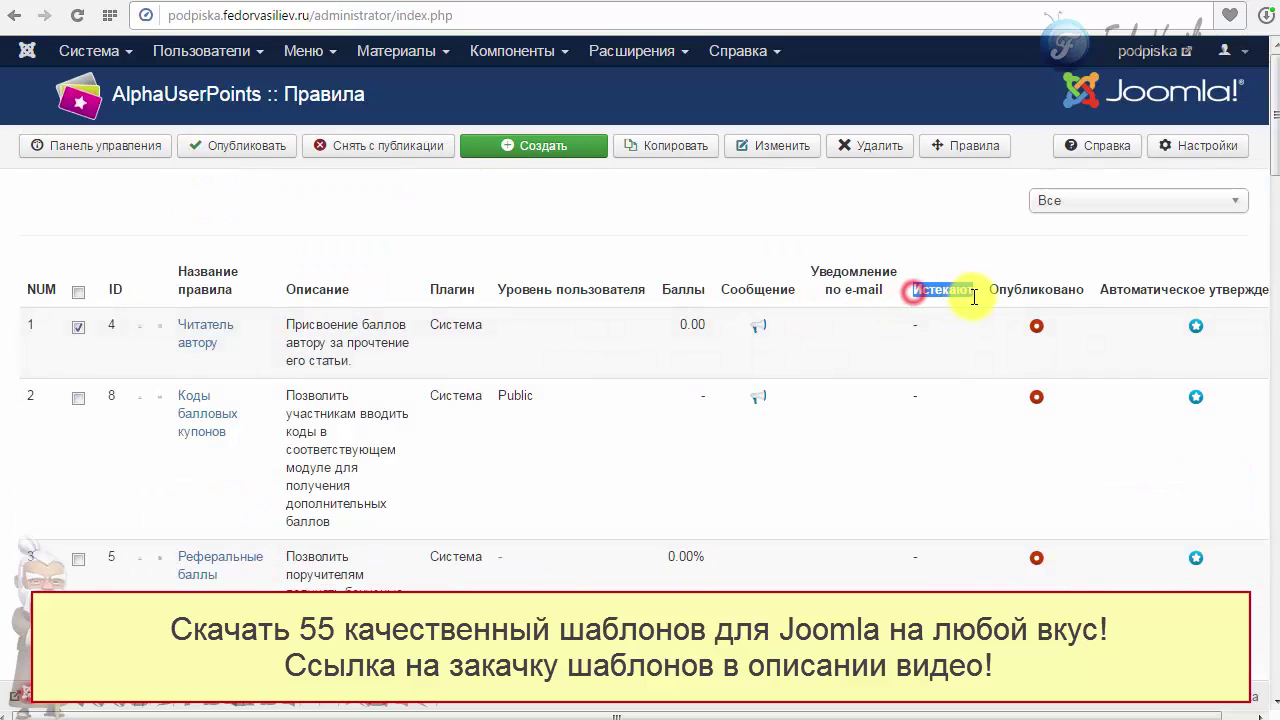
scroll(920, 349, "down", 1)
left_click_drag(906, 226, 935, 270)
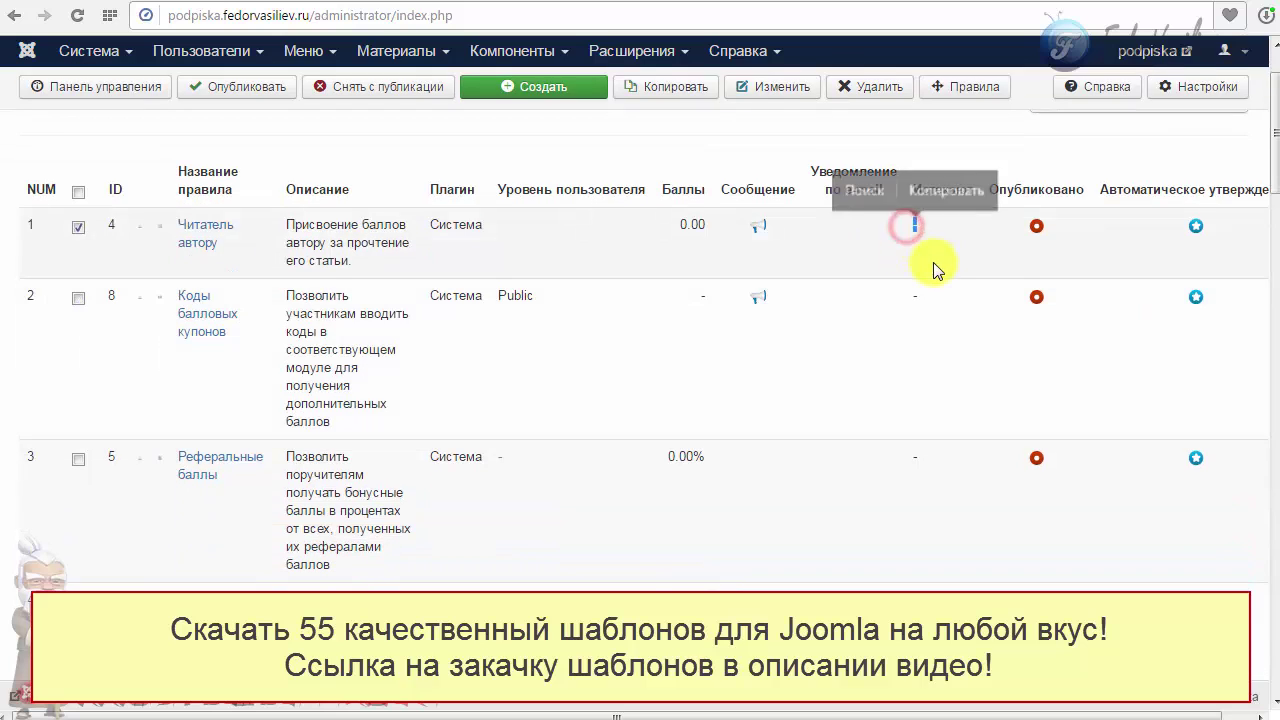
scroll(935, 270, "down", 3)
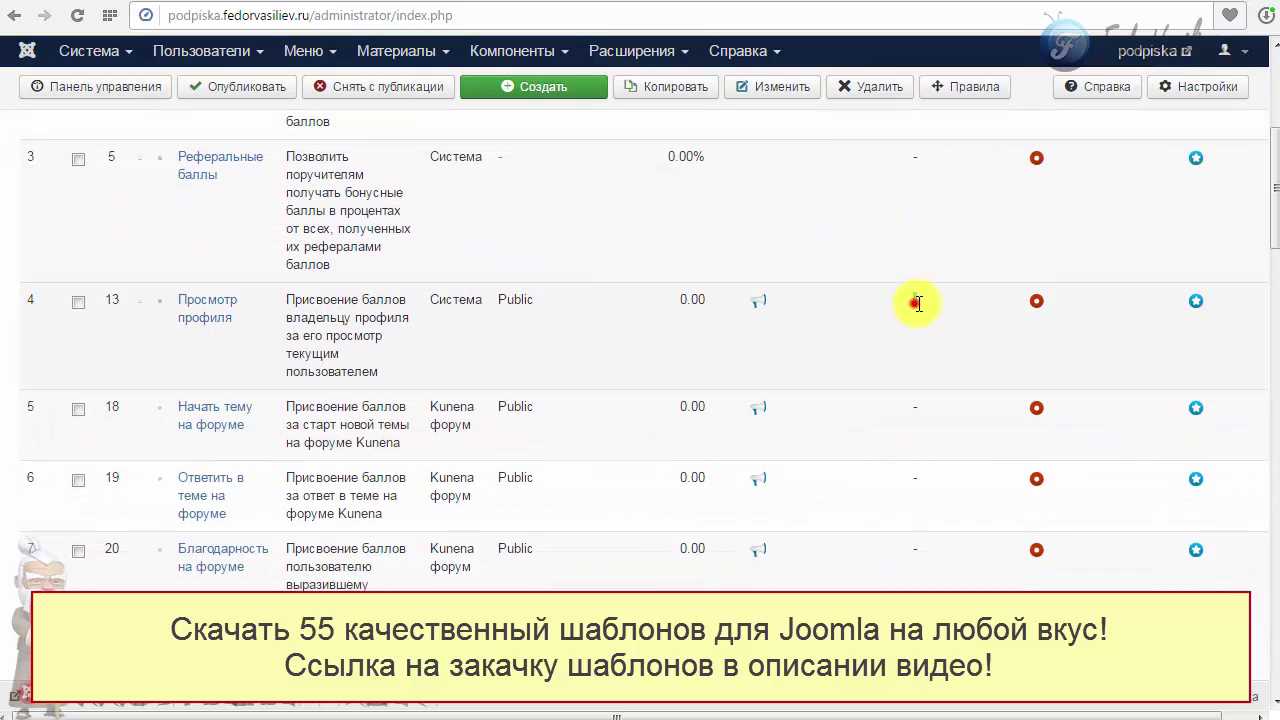
left_click_drag(921, 305, 922, 311)
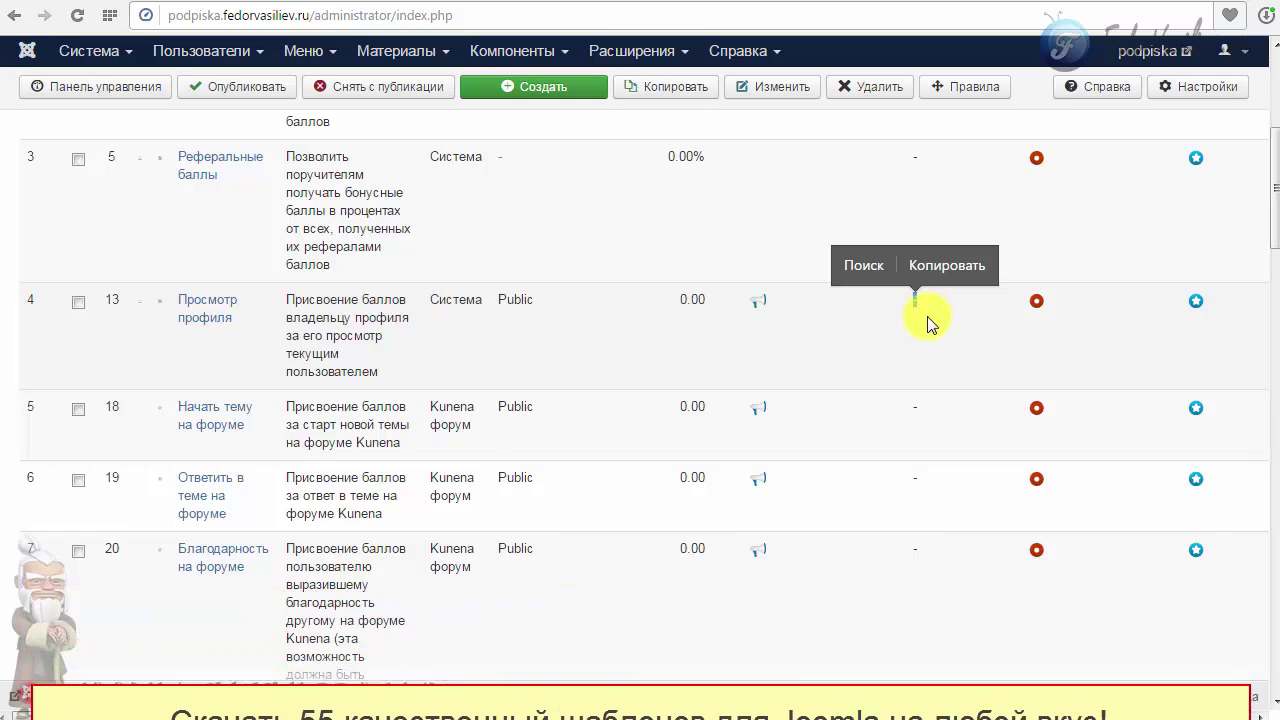
scroll(929, 323, "up", 4)
left_click_drag(987, 285, 1251, 312)
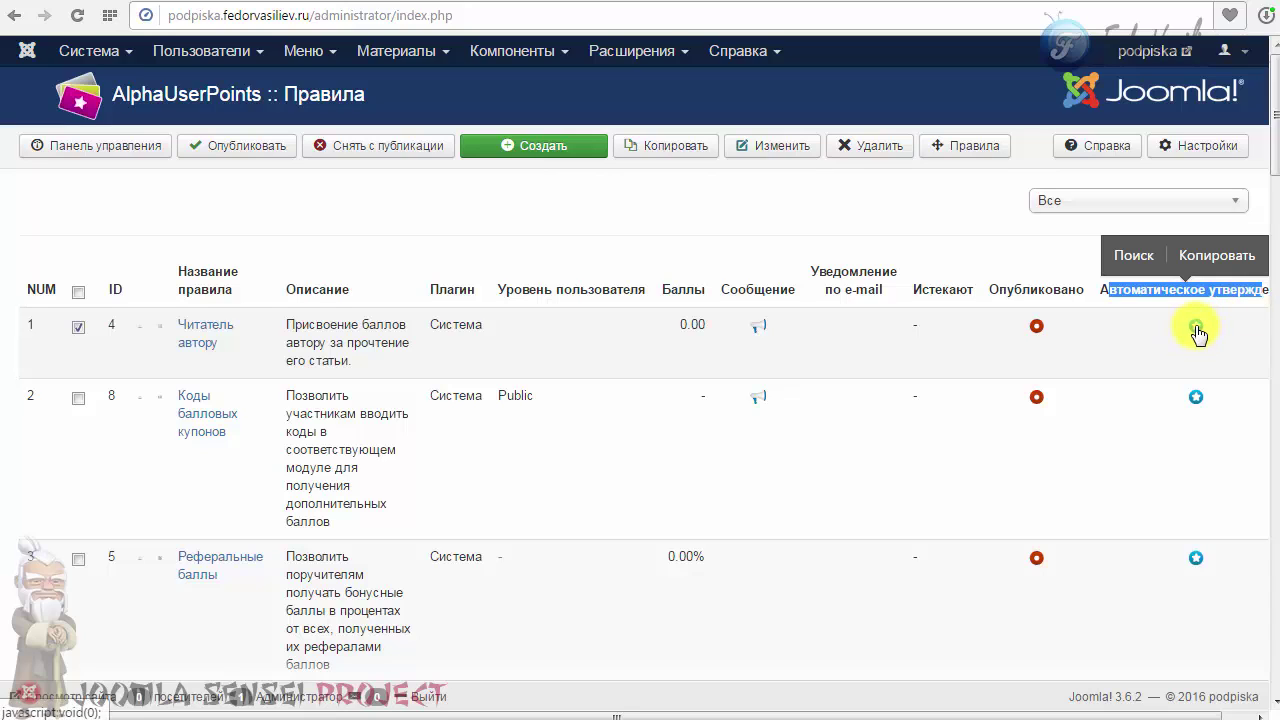
left_click(1167, 343)
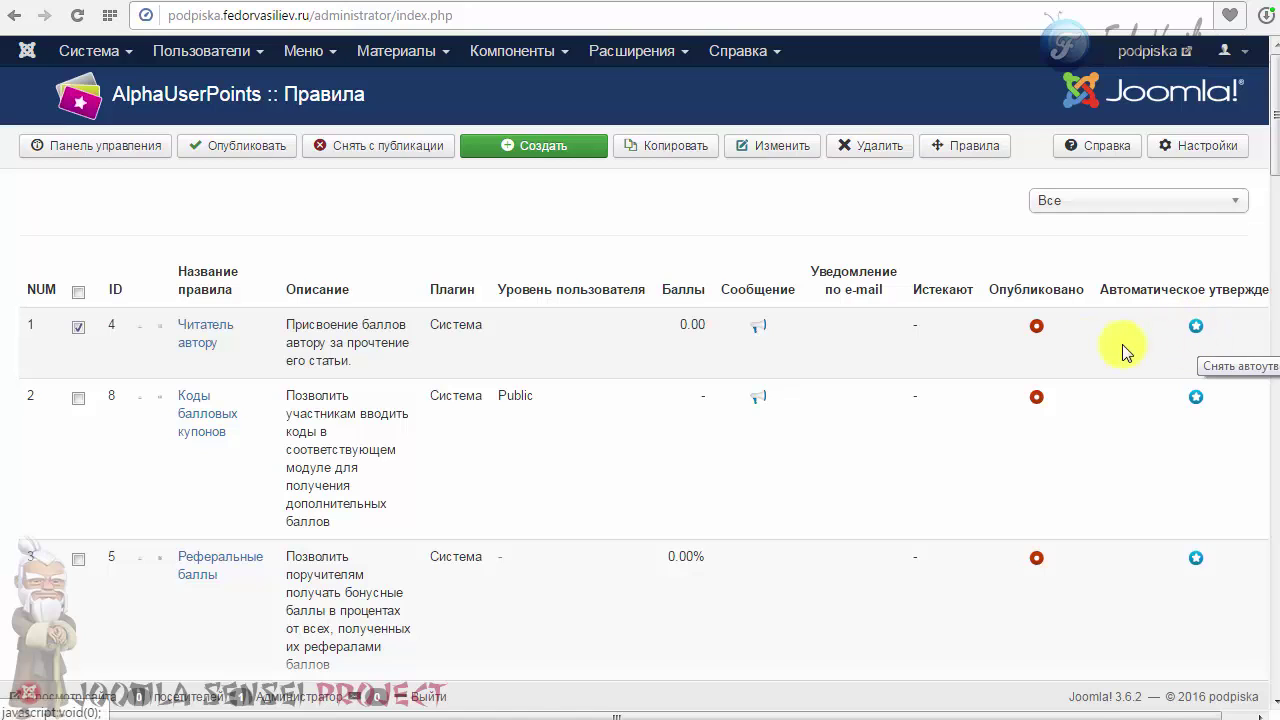
- Unmark the «Читатель автору» rule and read its name and description
left_click(78, 327)
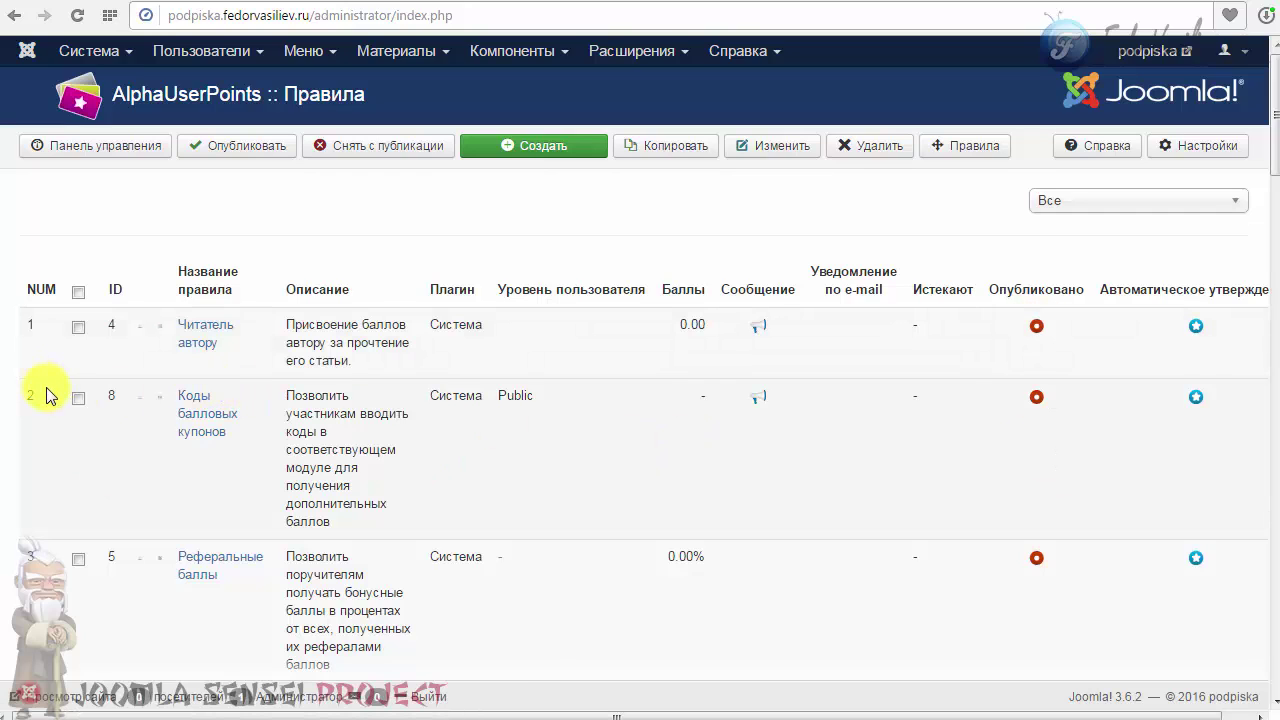
triple_click(238, 350)
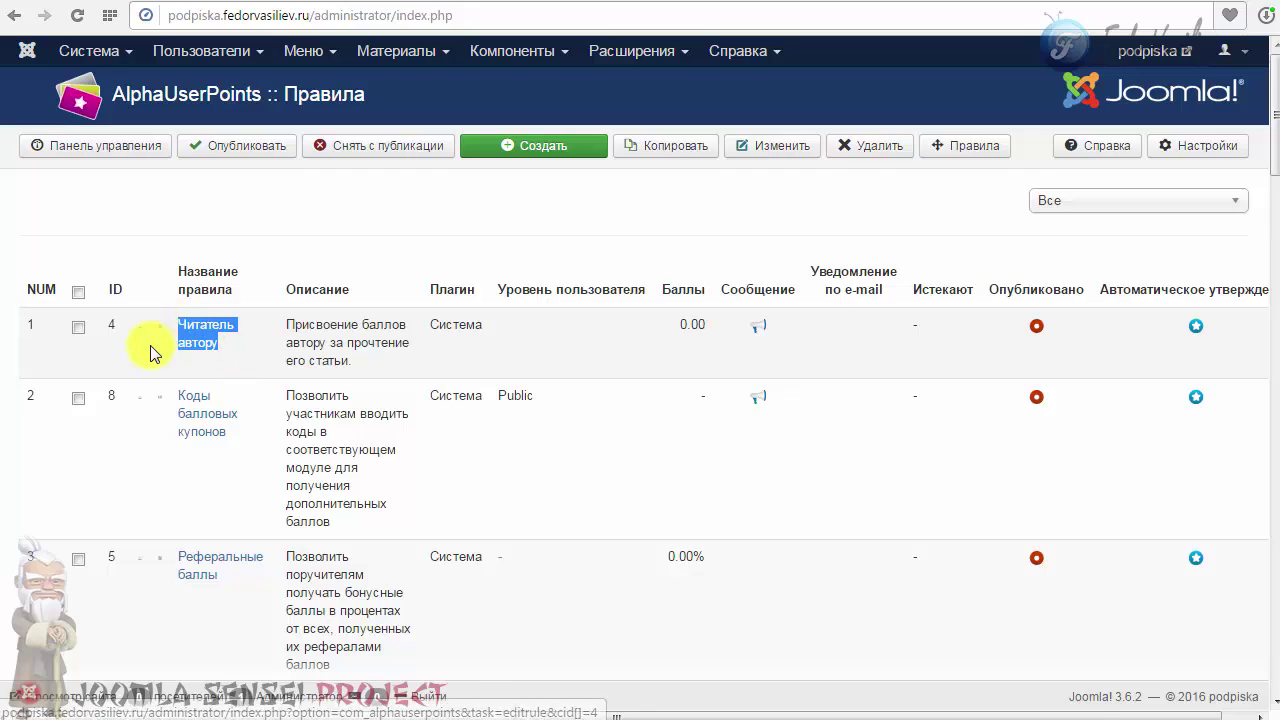
left_click(152, 346)
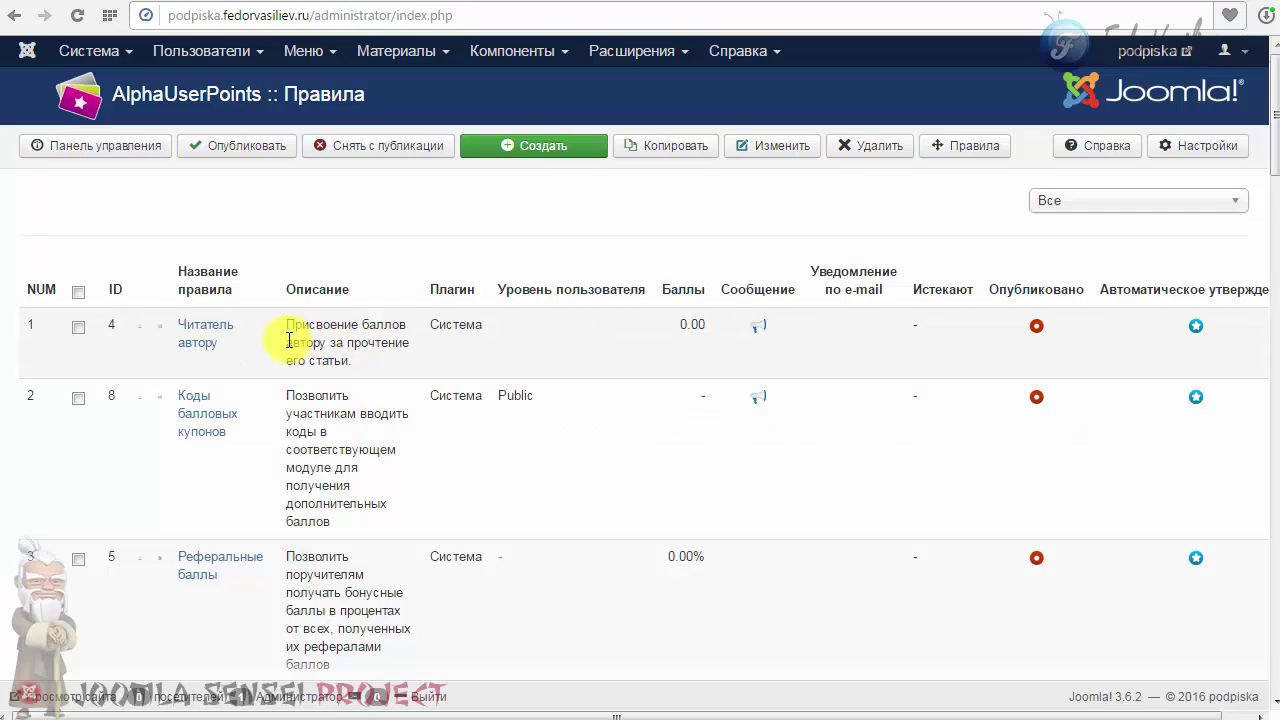
left_click_drag(288, 326, 348, 372)
left_click(352, 370)
triple_click(290, 362)
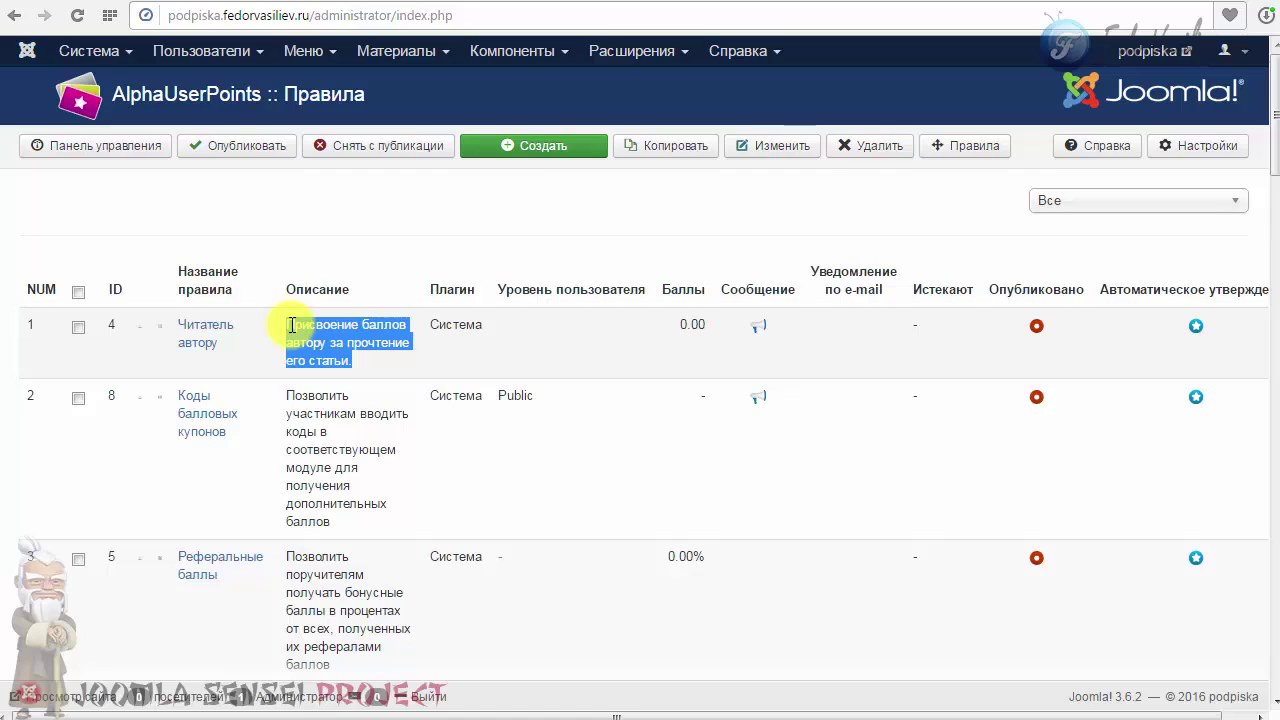
left_click(288, 322)
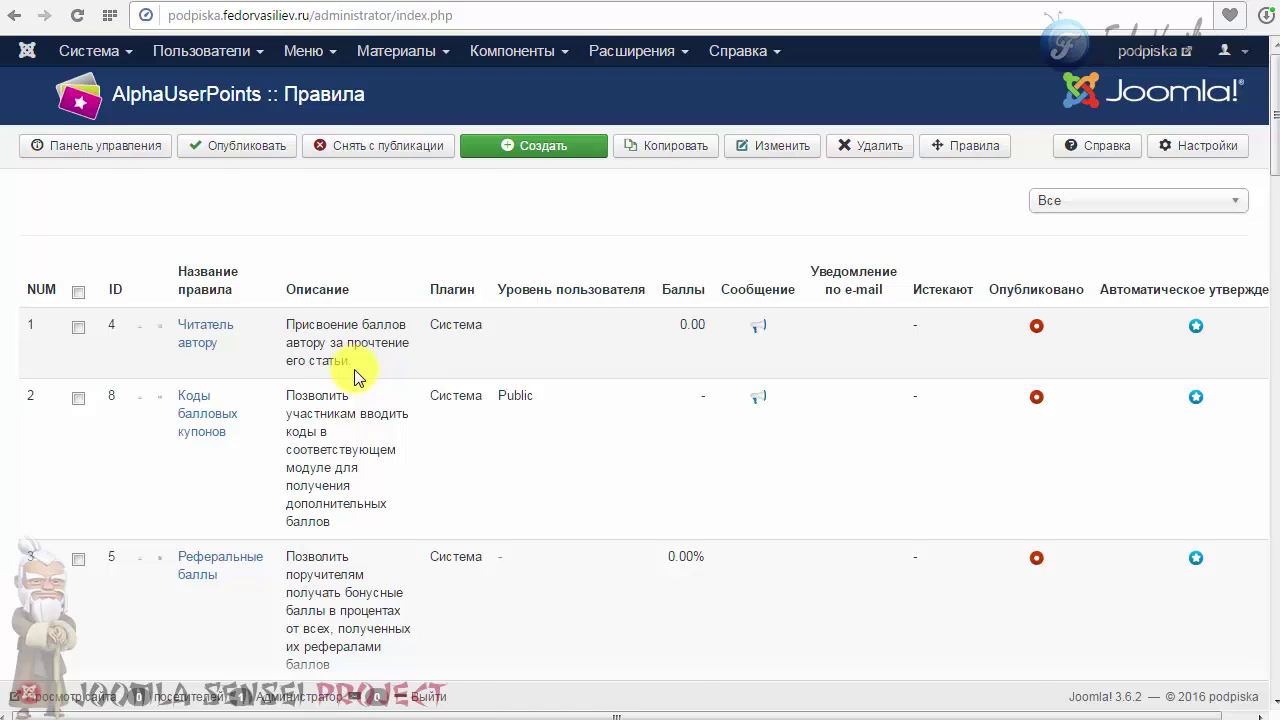
- Look through the remaining rules on the page and open the «Читатель автору» rule for editing
scroll(354, 369, "down", 18)
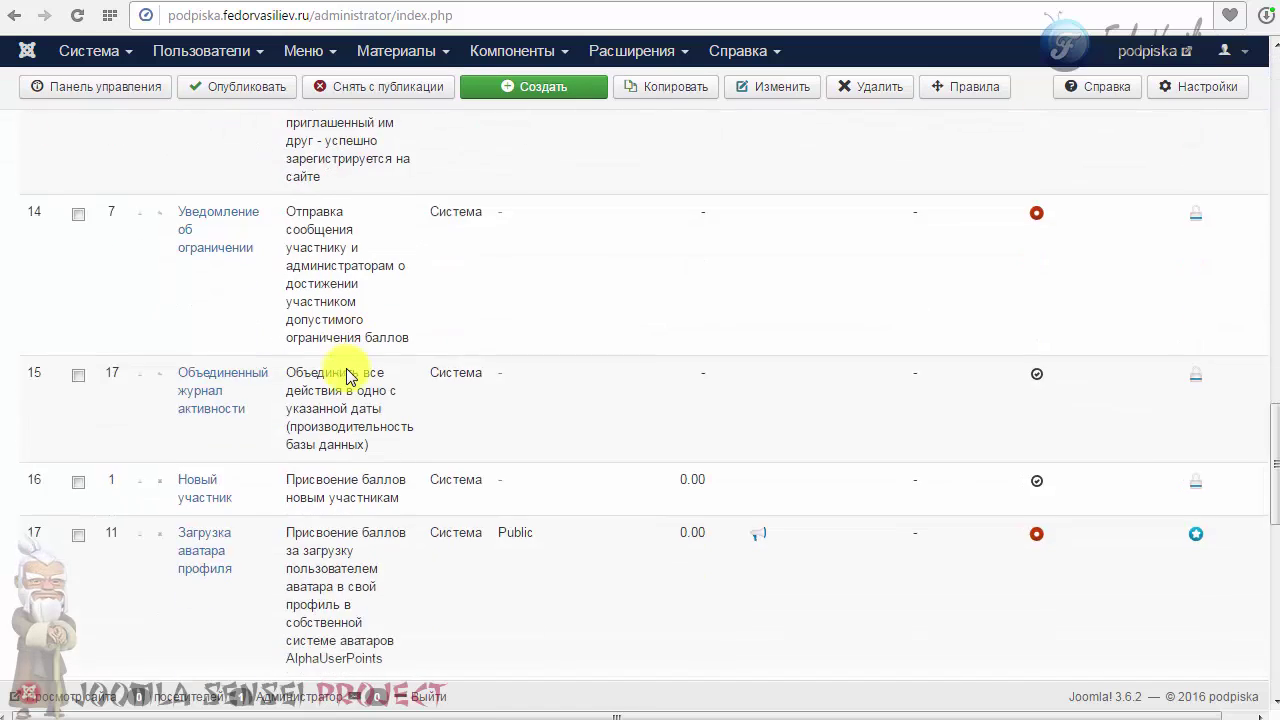
scroll(348, 376, "down", 10)
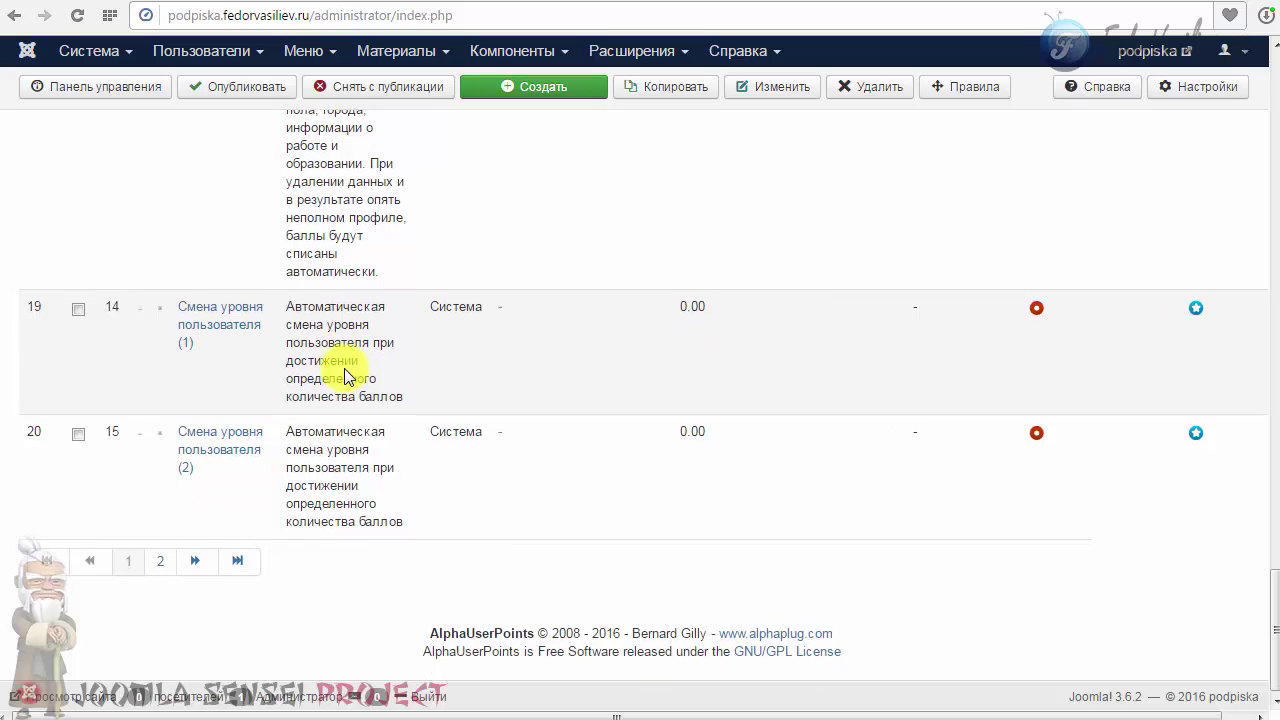
scroll(344, 376, "up", 12)
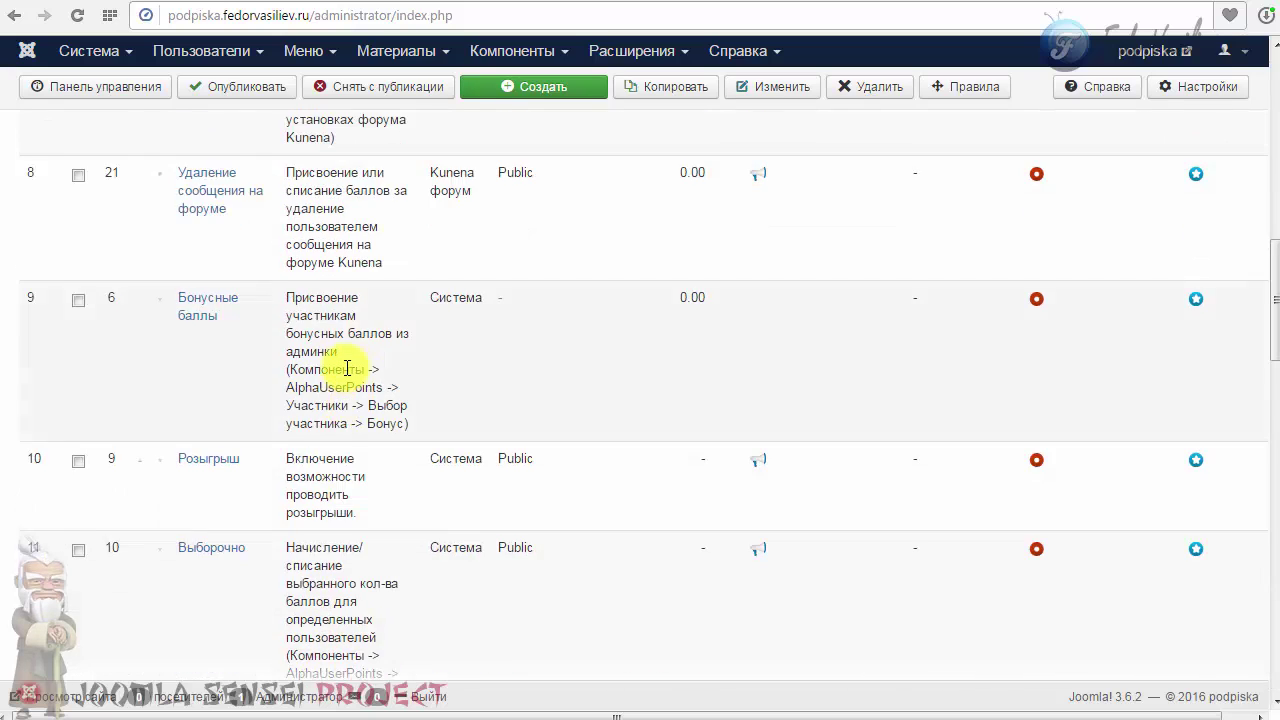
scroll(346, 370, "up", 12)
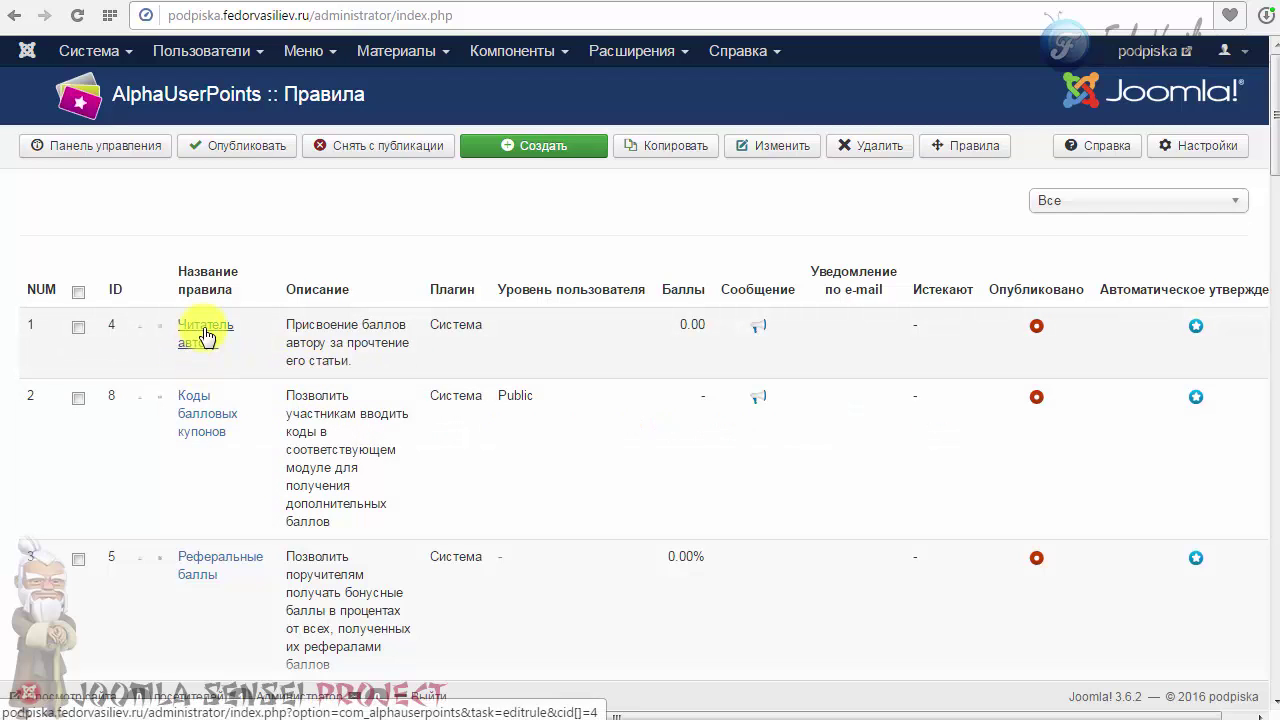
left_click(203, 327)
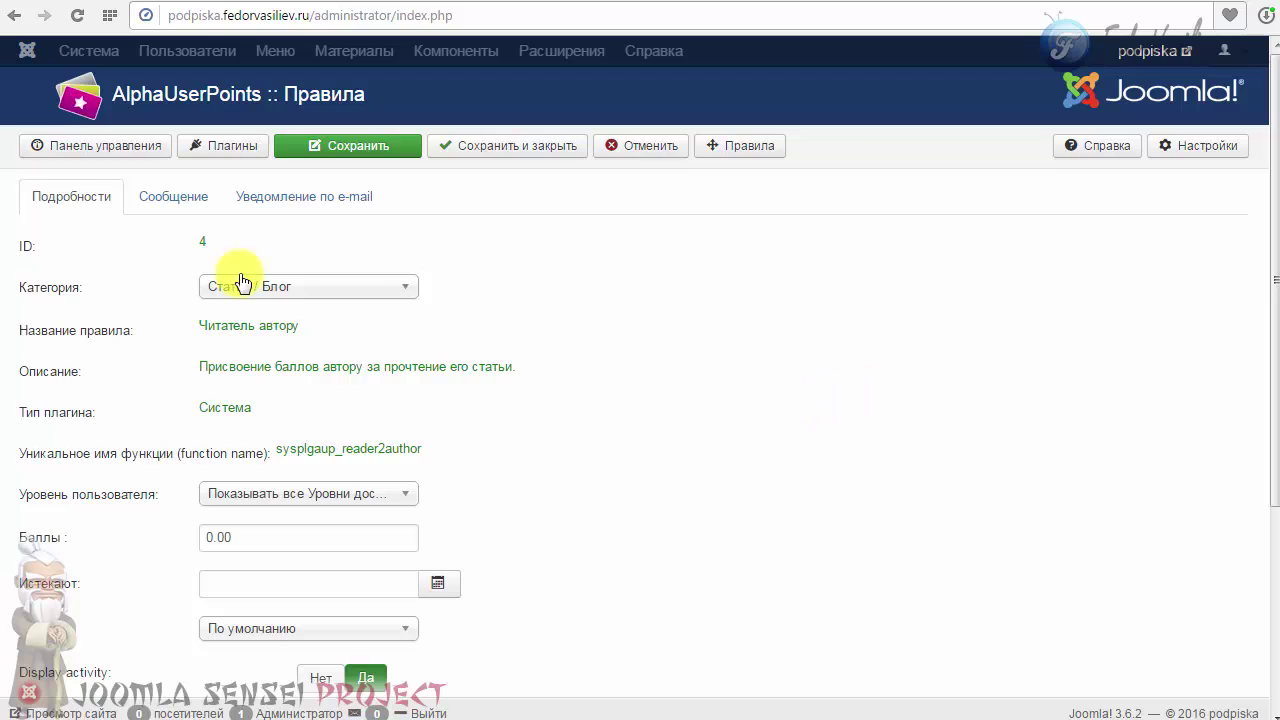
- Review the message, e-mail notification and details settings of the «Читатель автору» rule
left_click(175, 197)
left_click(250, 196)
left_click(70, 197)
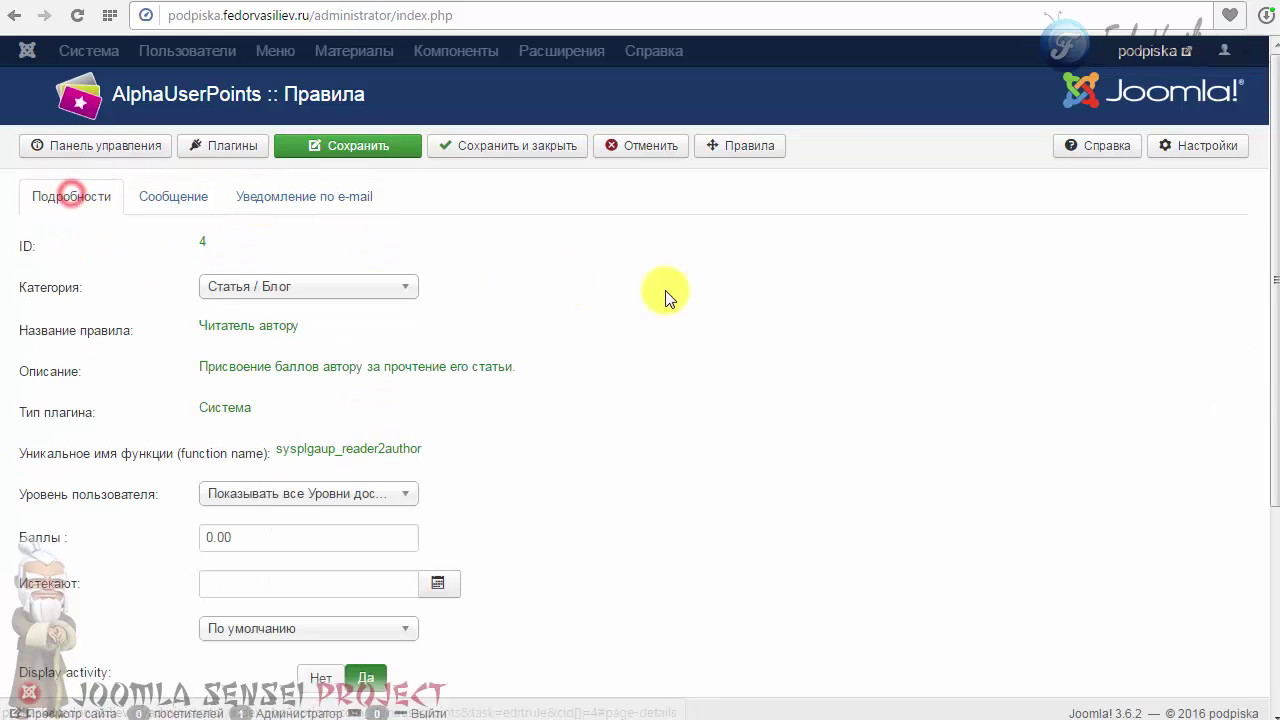
scroll(1272, 312, "down", 3)
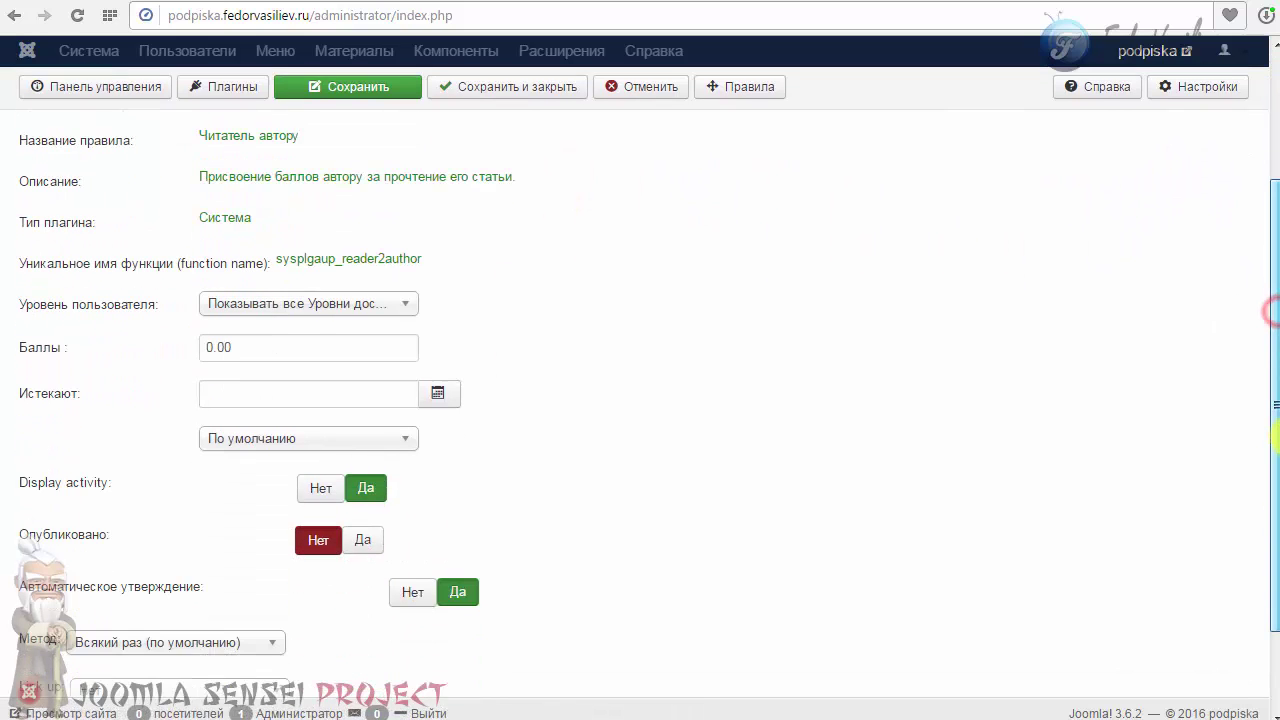
scroll(1272, 410, "up", 2)
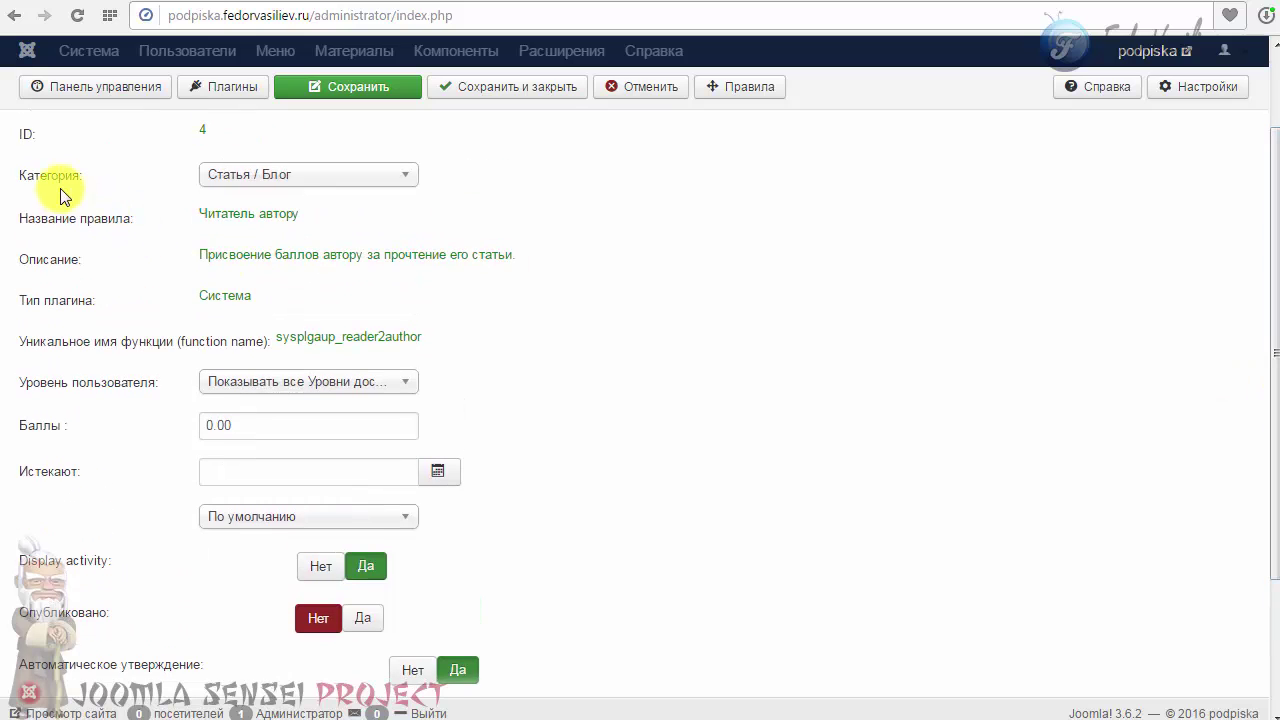
- Review the category, rule name and description in the details of the «Читатель автору» rule
scroll(88, 177, "up", 2)
left_click_drag(220, 243, 58, 289)
left_click(122, 281)
left_click(240, 288)
left_click(588, 308)
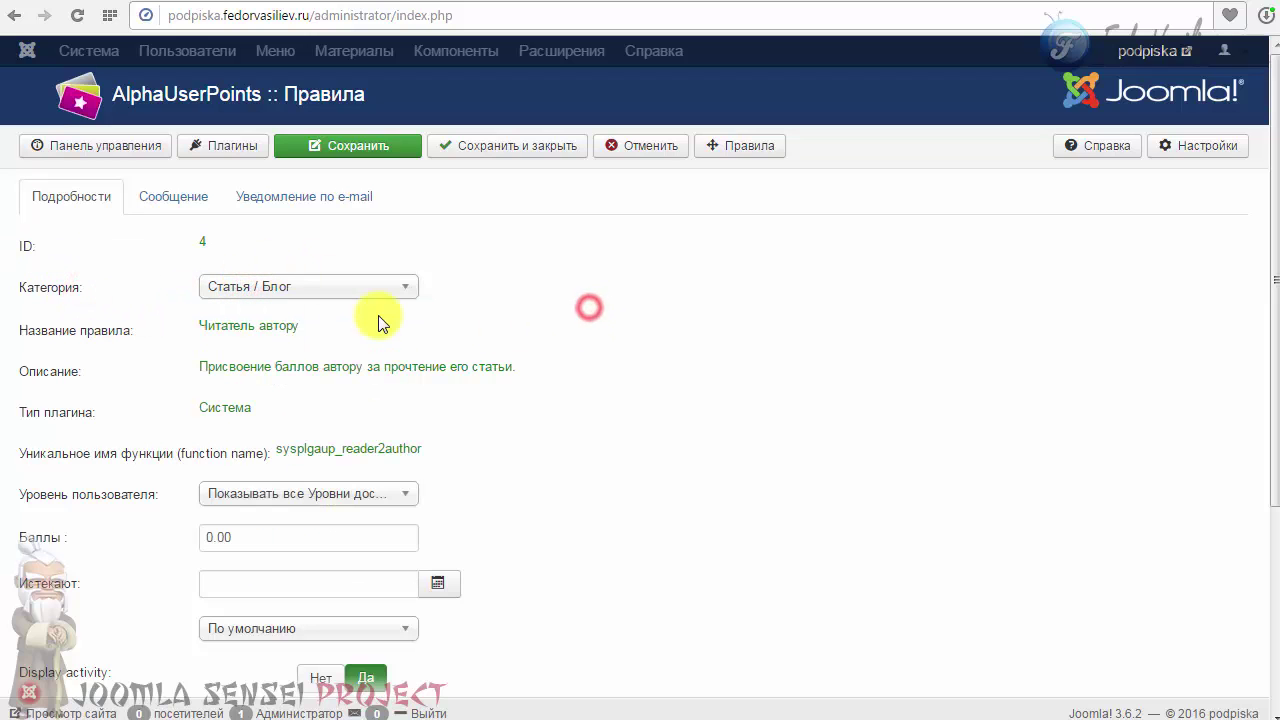
left_click_drag(323, 326, 229, 328)
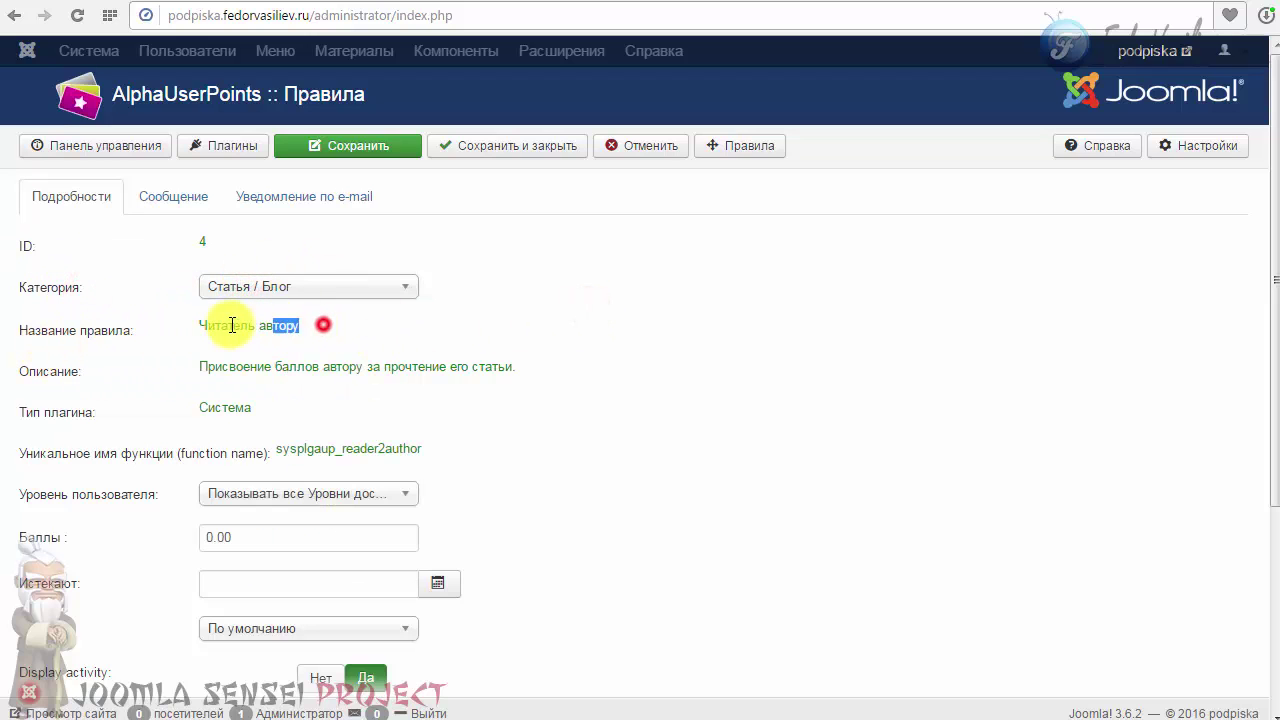
left_click_drag(1275, 426, 1260, 514)
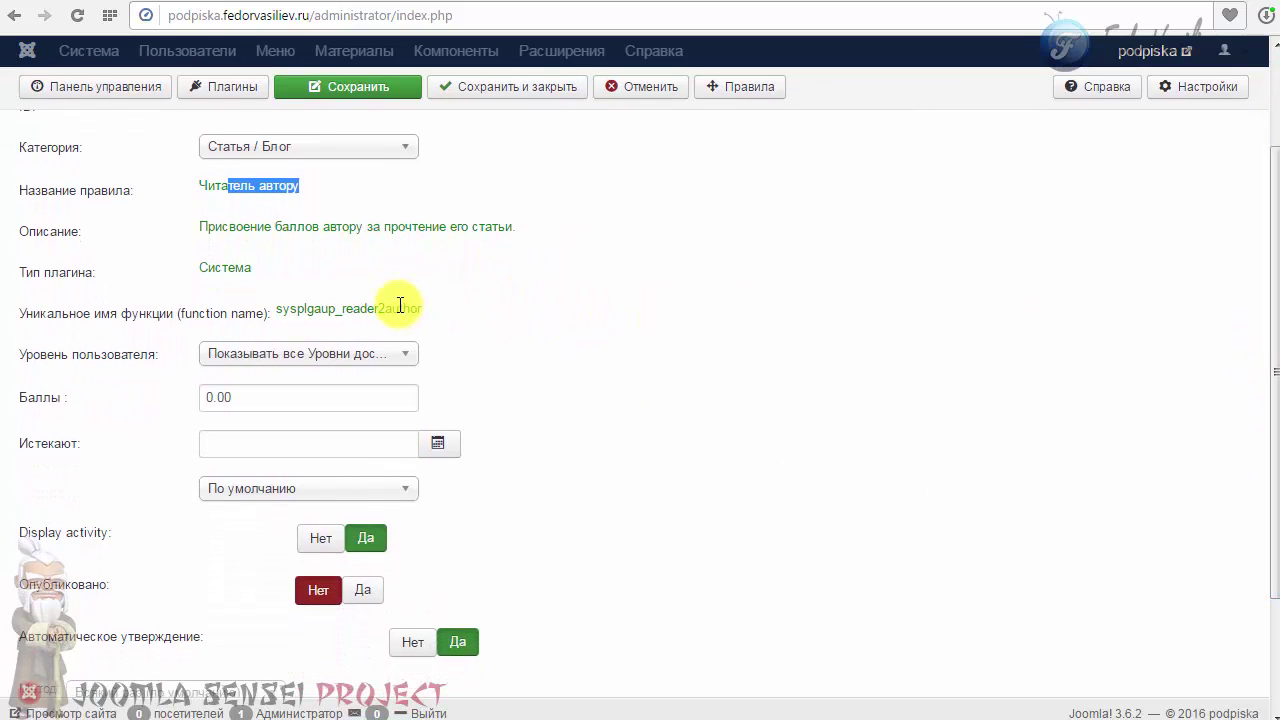
scroll(390, 302, "up", 1)
scroll(358, 316, "down", 2)
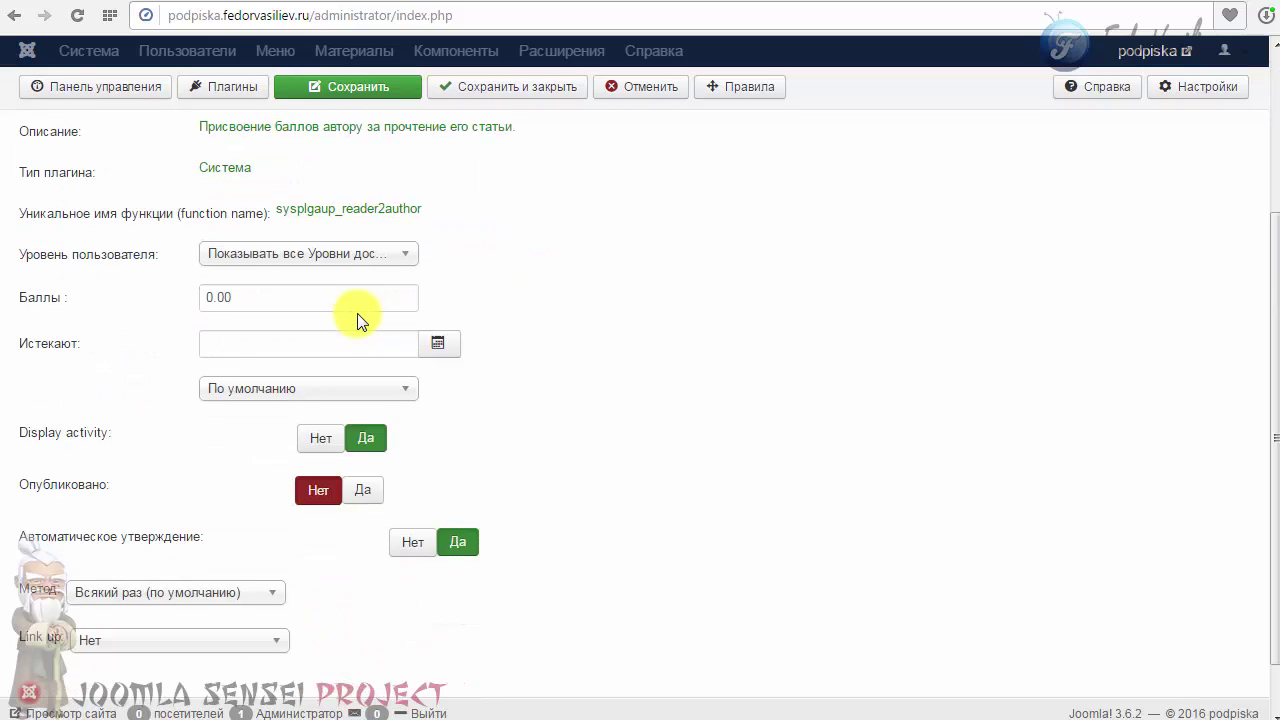
scroll(357, 314, "up", 2)
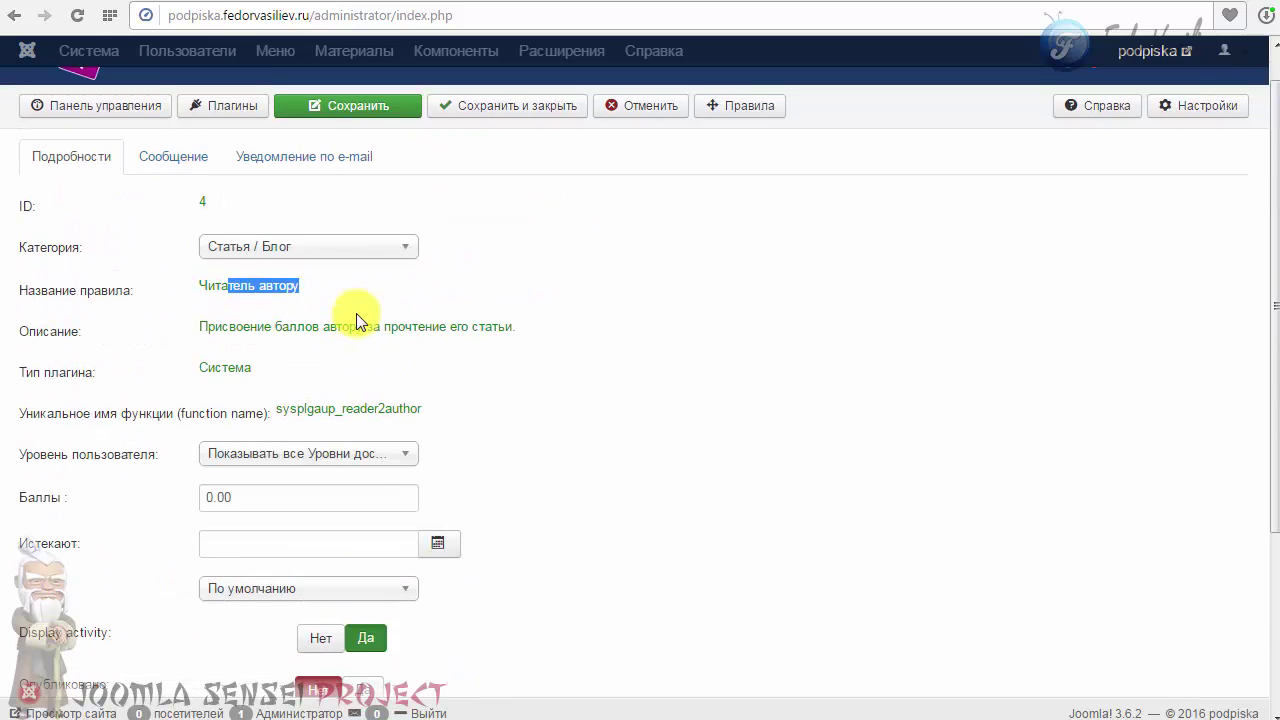
left_click(333, 288)
scroll(330, 282, "down", 2)
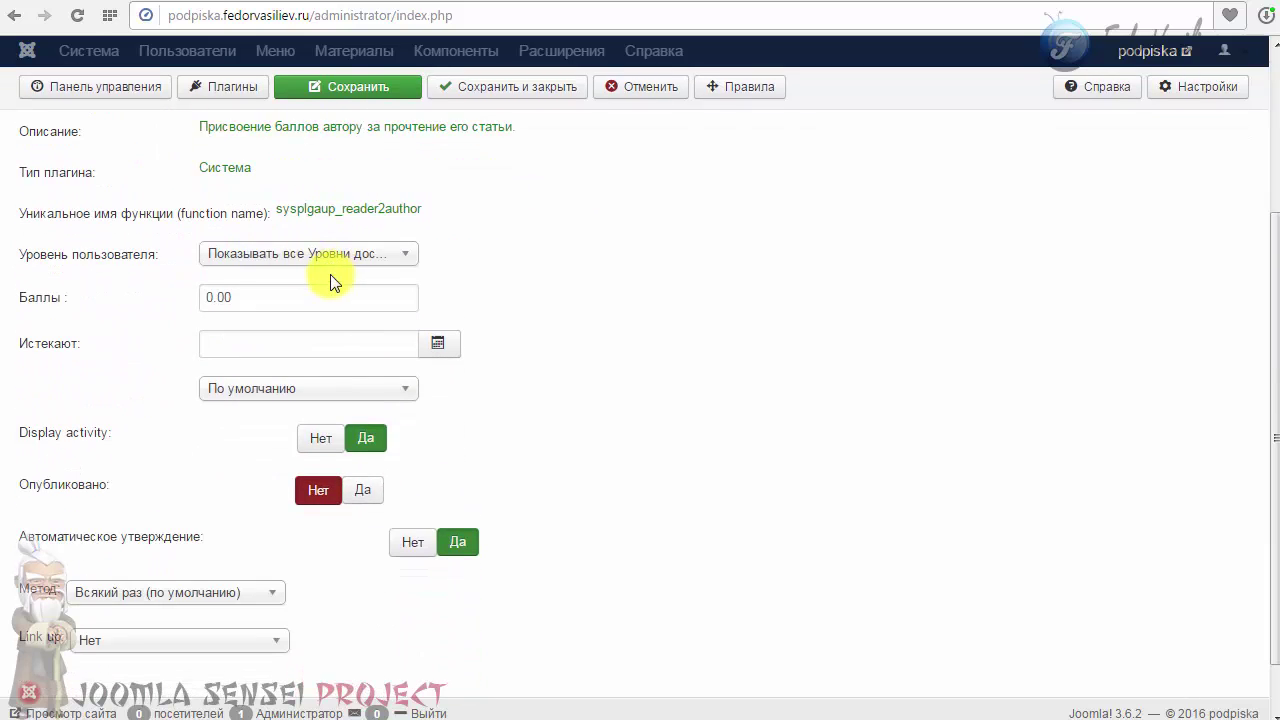
- Review the plugin type, unique function name and the user level («Уровень пользователя») options of the rule
mouse_move(30, 172)
left_click_drag(27, 172, 86, 172)
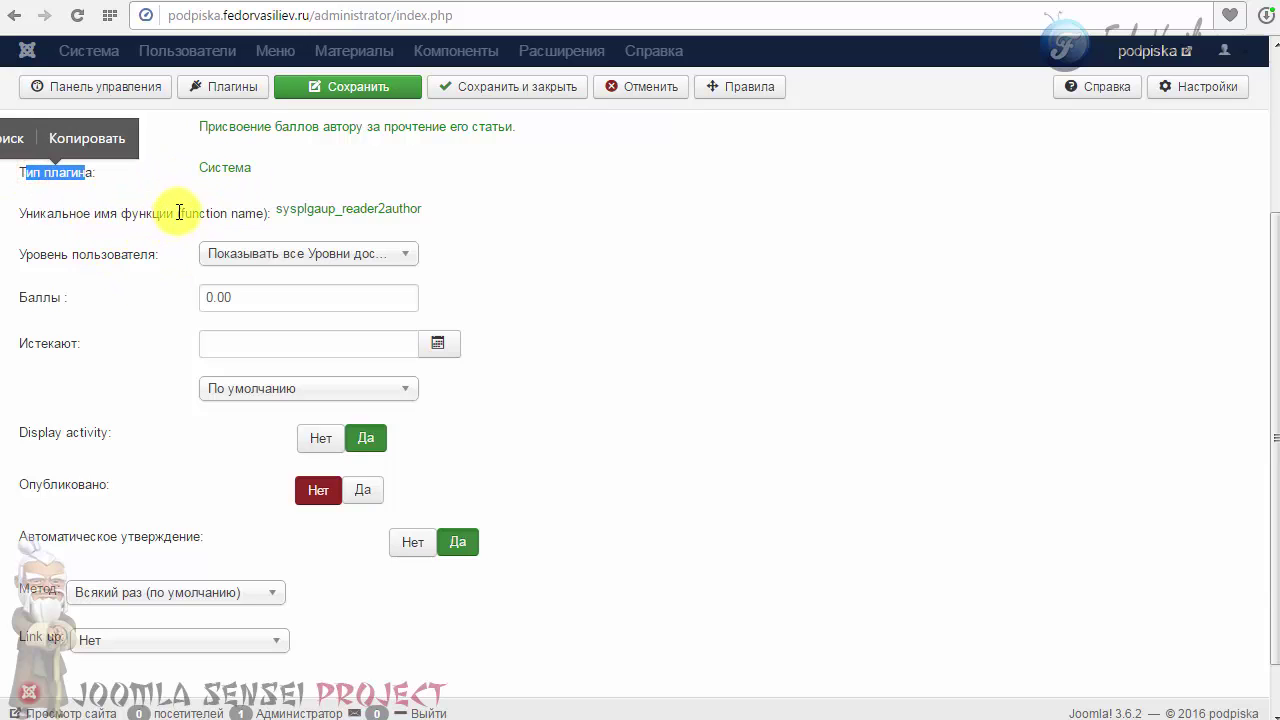
left_click_drag(177, 213, 213, 213)
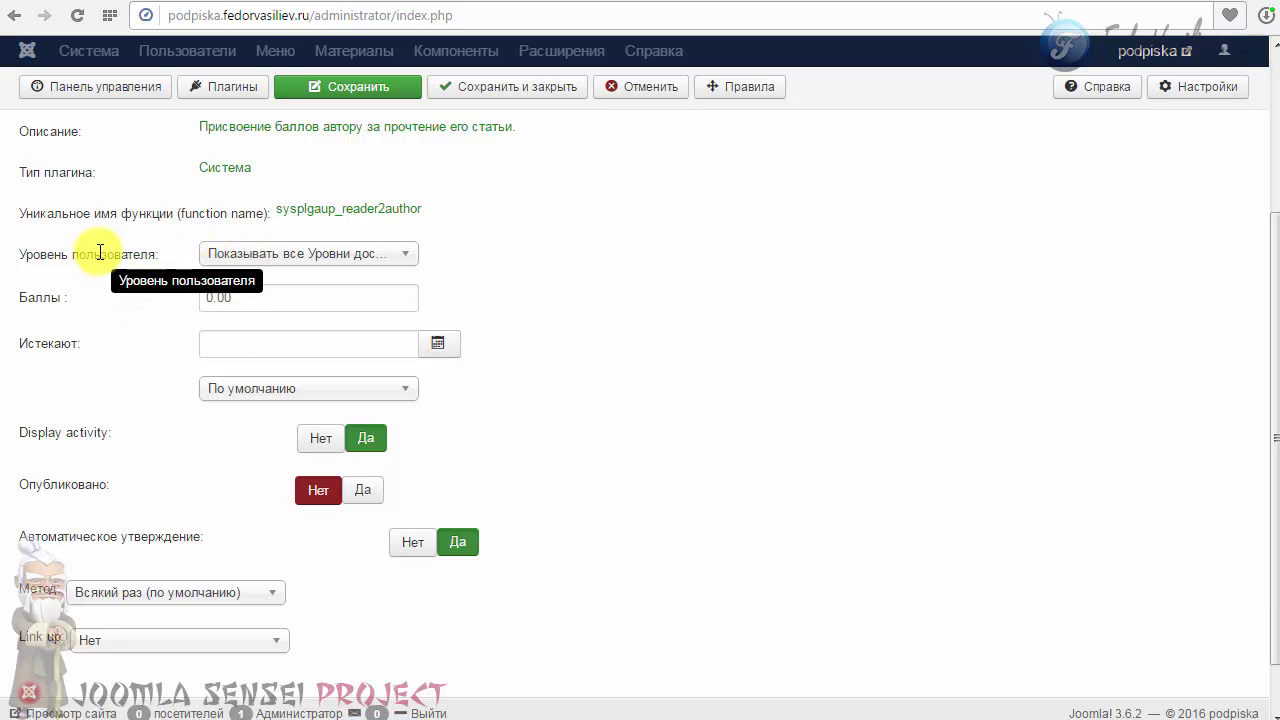
left_click(310, 253)
left_click(457, 250)
left_click(280, 253)
left_click(285, 256)
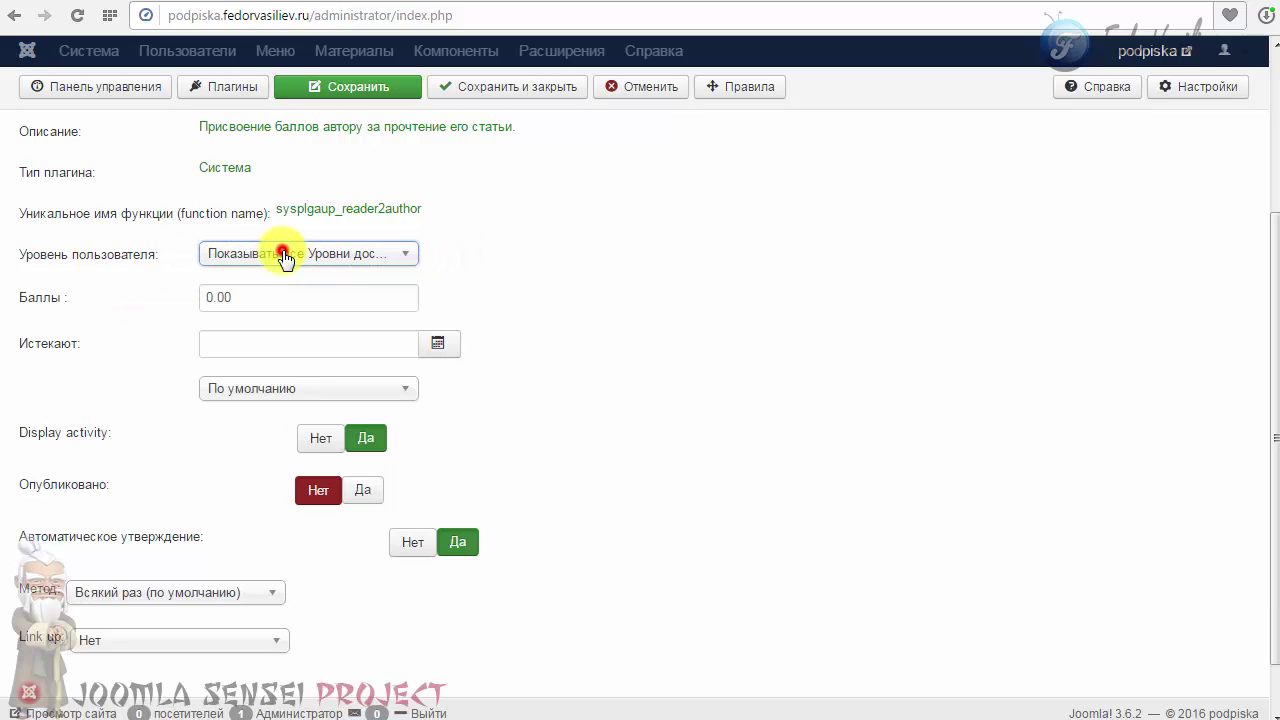
- Set the rule's points («Баллы») to 1.00
double_click(57, 295)
left_click(210, 302)
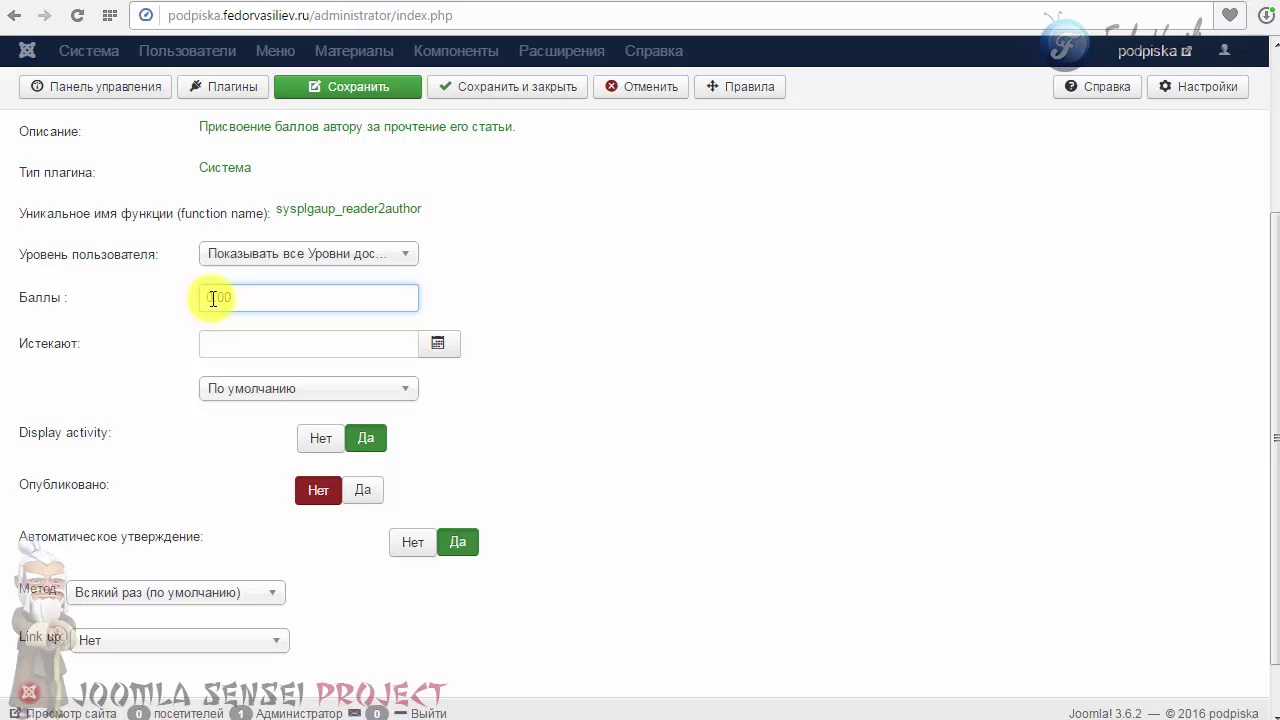
left_click_drag(211, 297, 170, 316)
type("1")
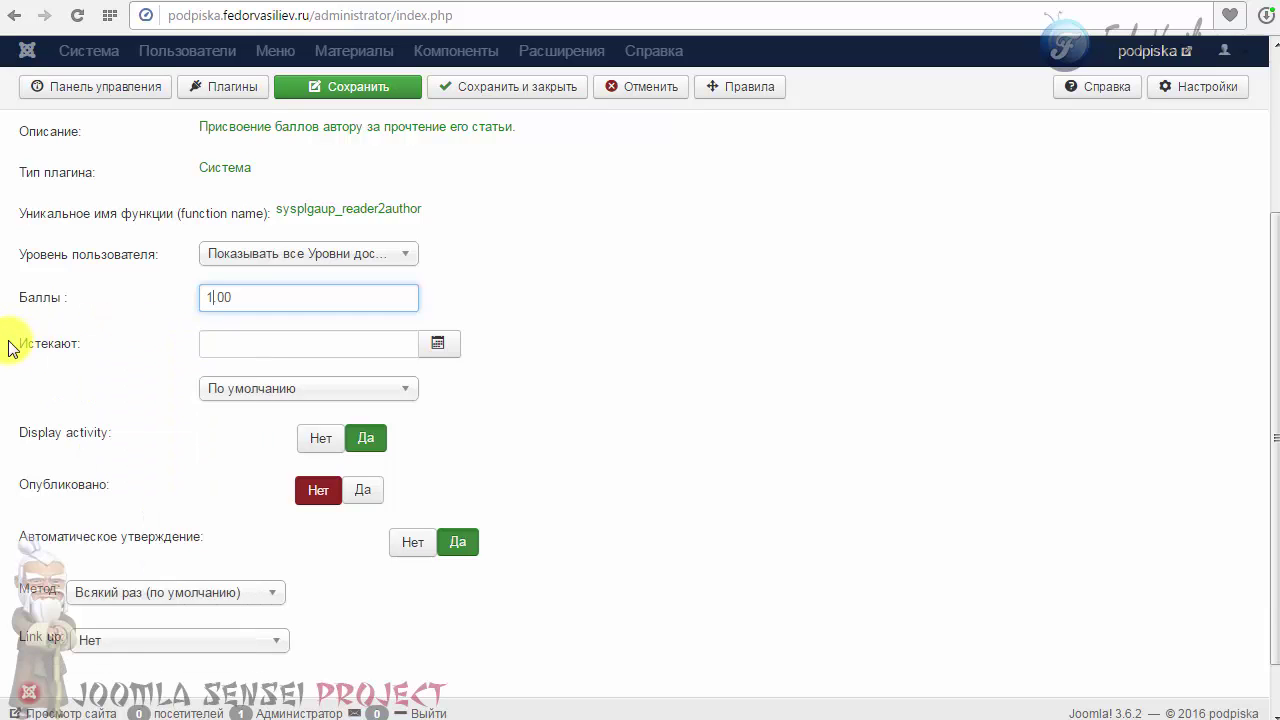
- Read the explanation of the expiry field («Истекают») and look at its date calendar without picking a date
mouse_move(35, 343)
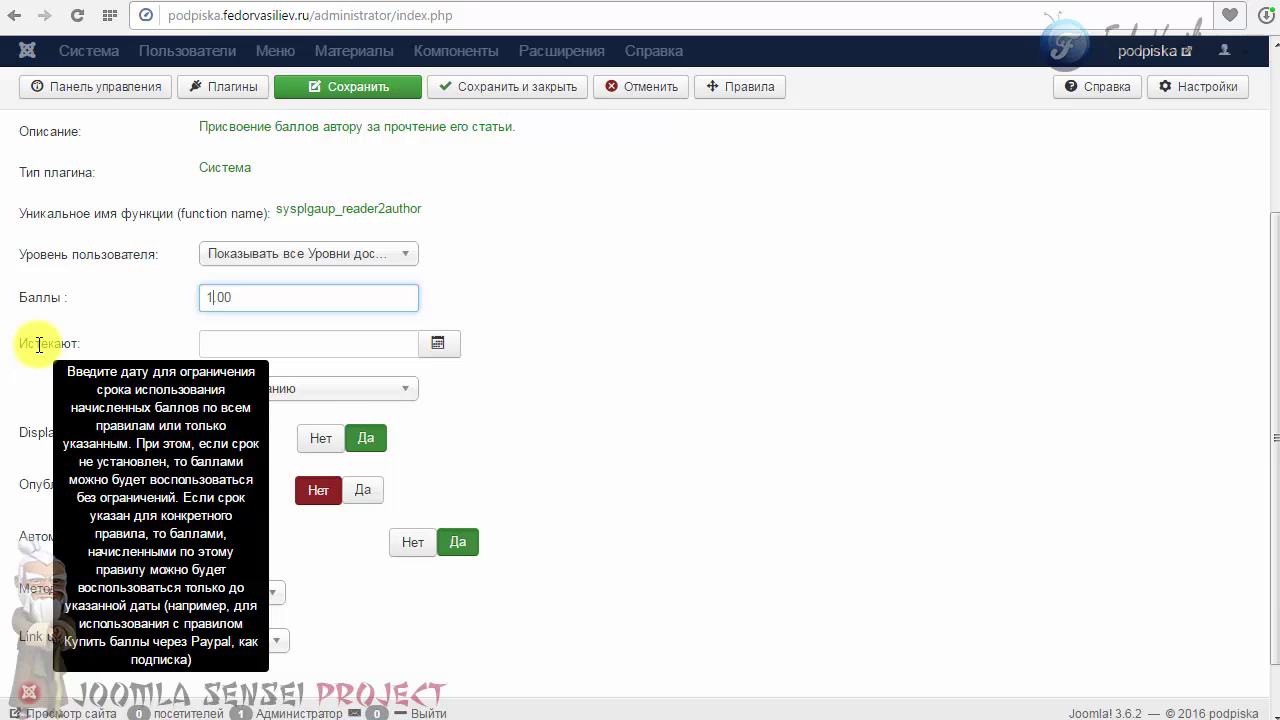
left_click(557, 586)
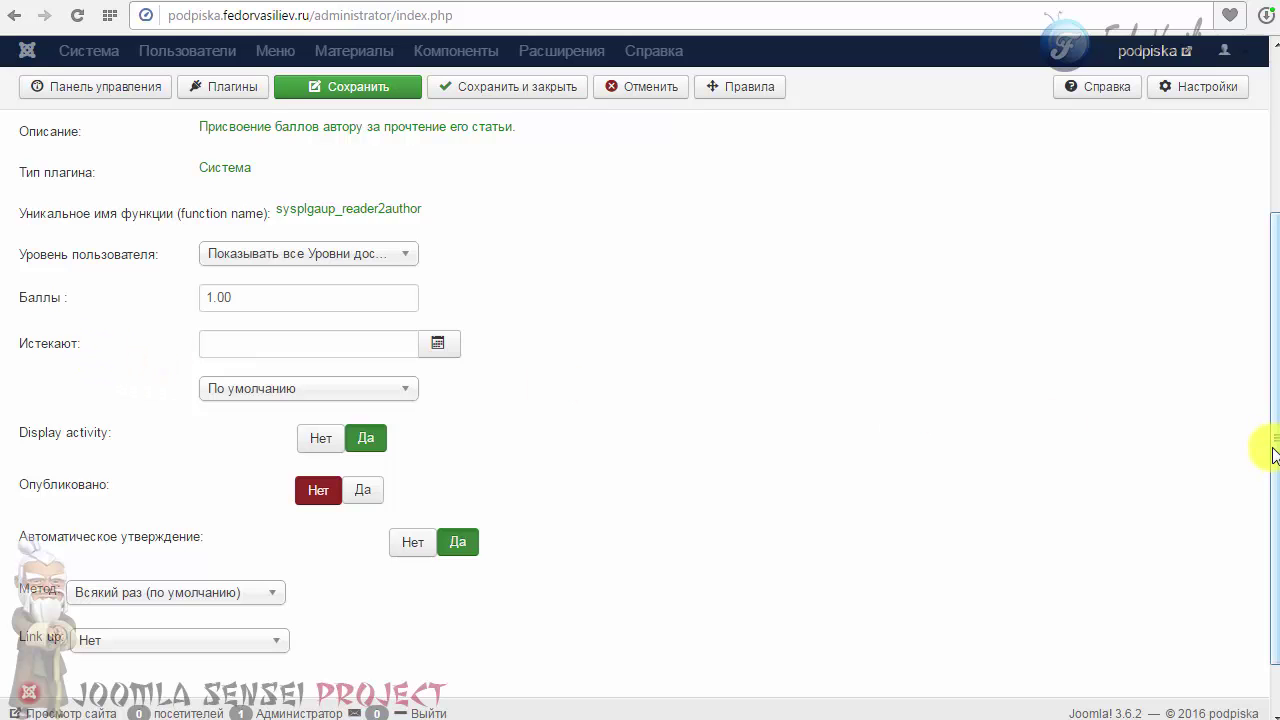
left_click_drag(1271, 449, 1270, 540)
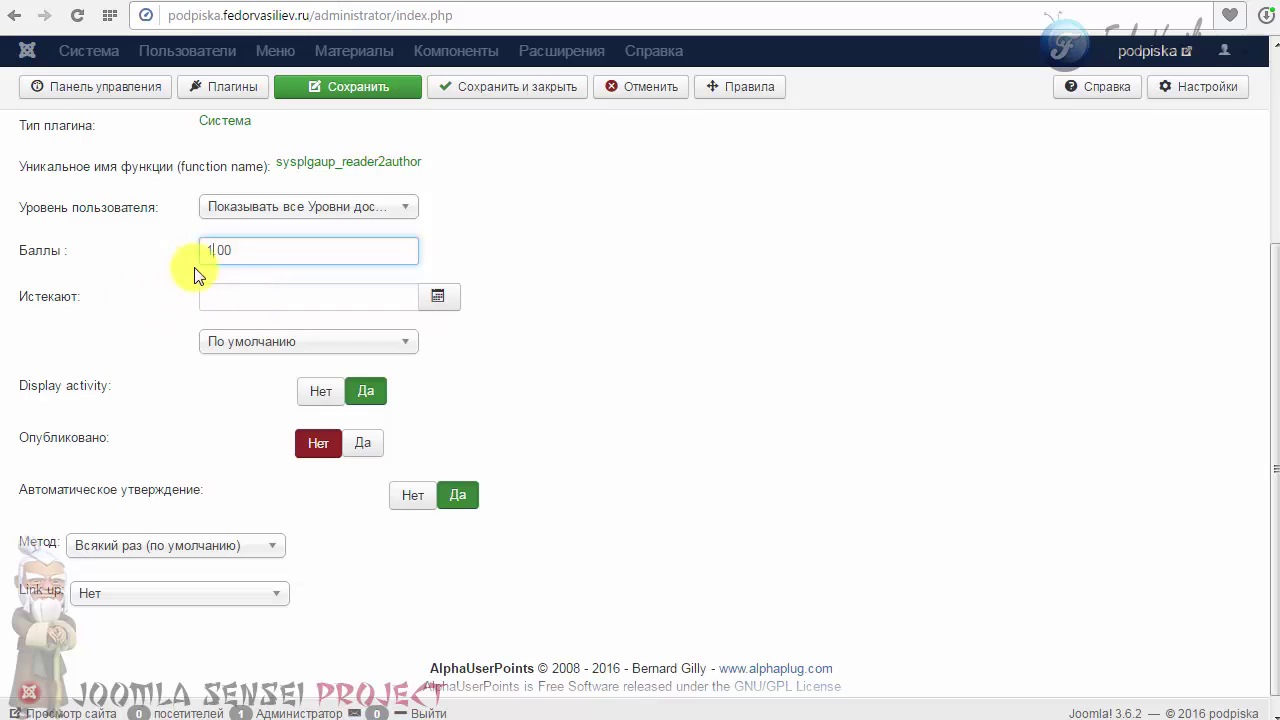
left_click(437, 300)
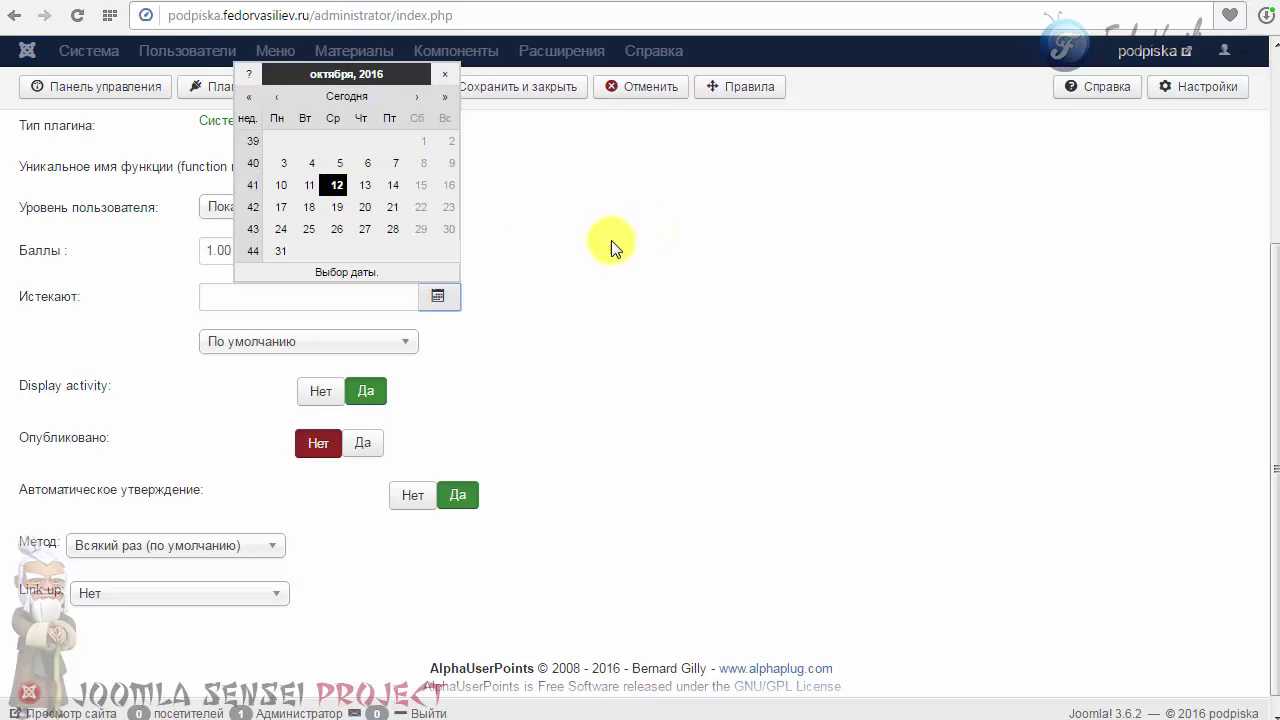
left_click(560, 279)
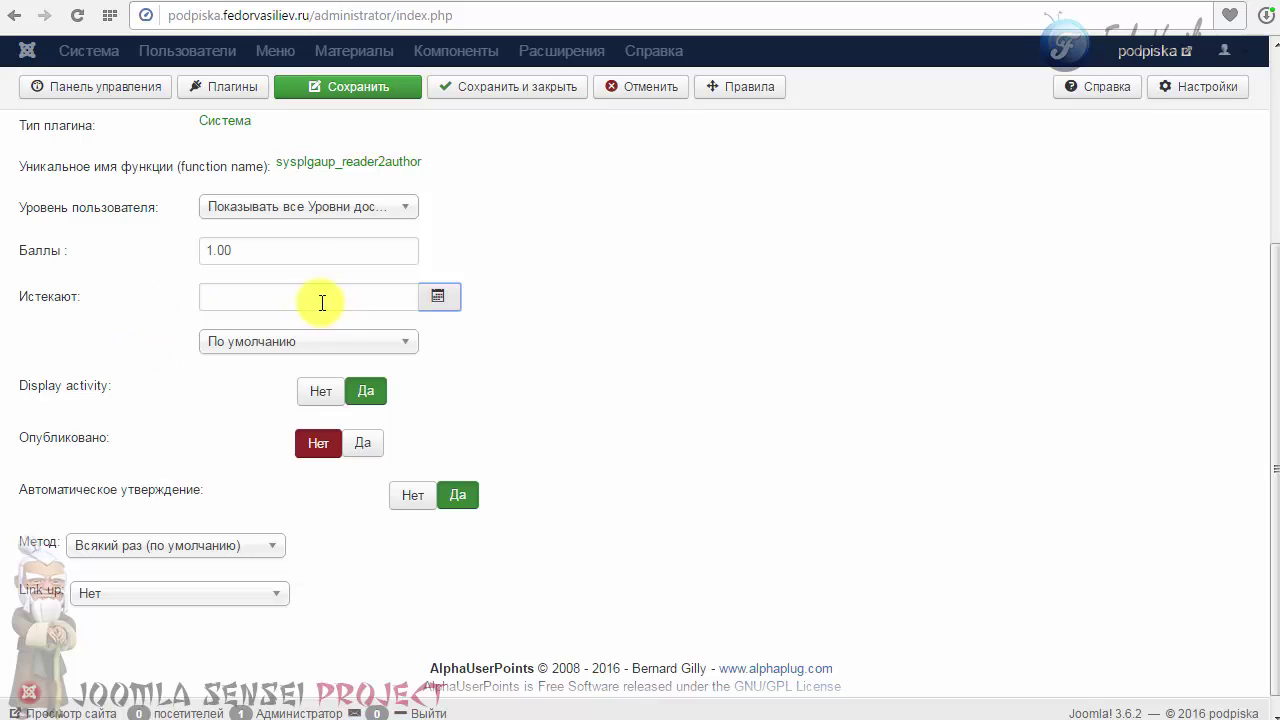
left_click(30, 296)
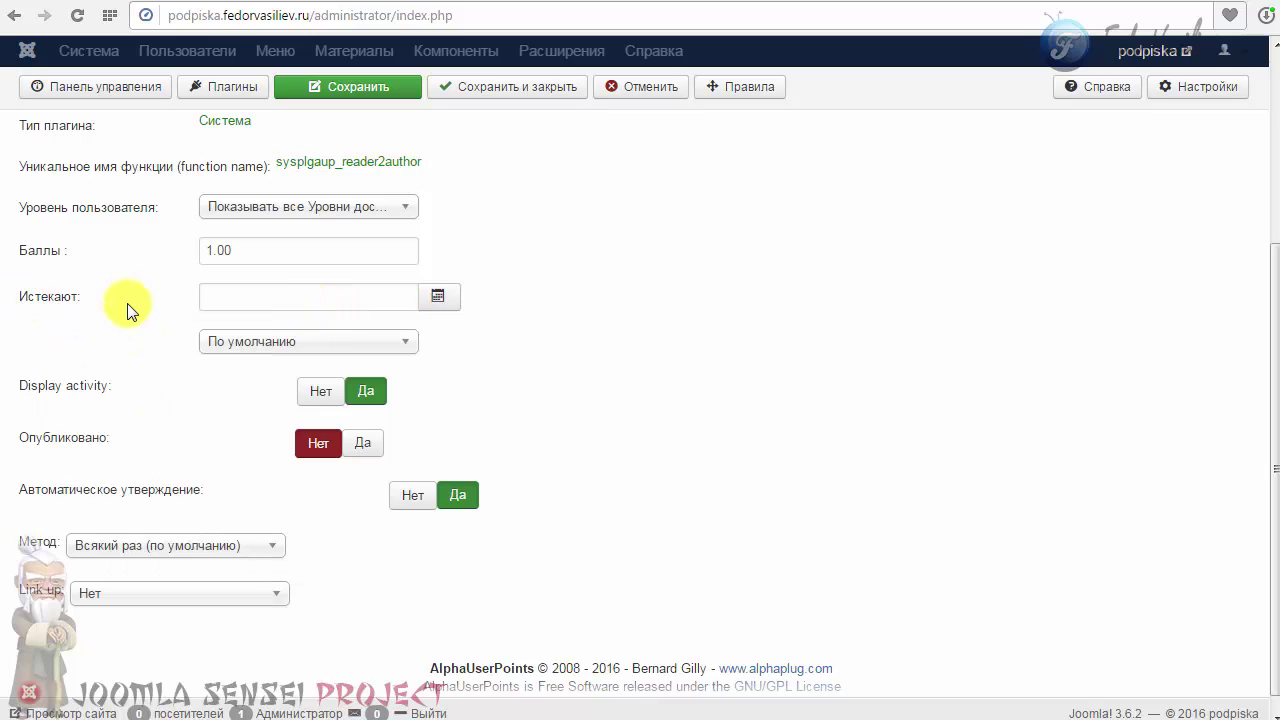
- Look through the expiry period choices below the expiry date, leaving «По умолчанию» selected
left_click(248, 340)
left_click(240, 345)
left_click(248, 345)
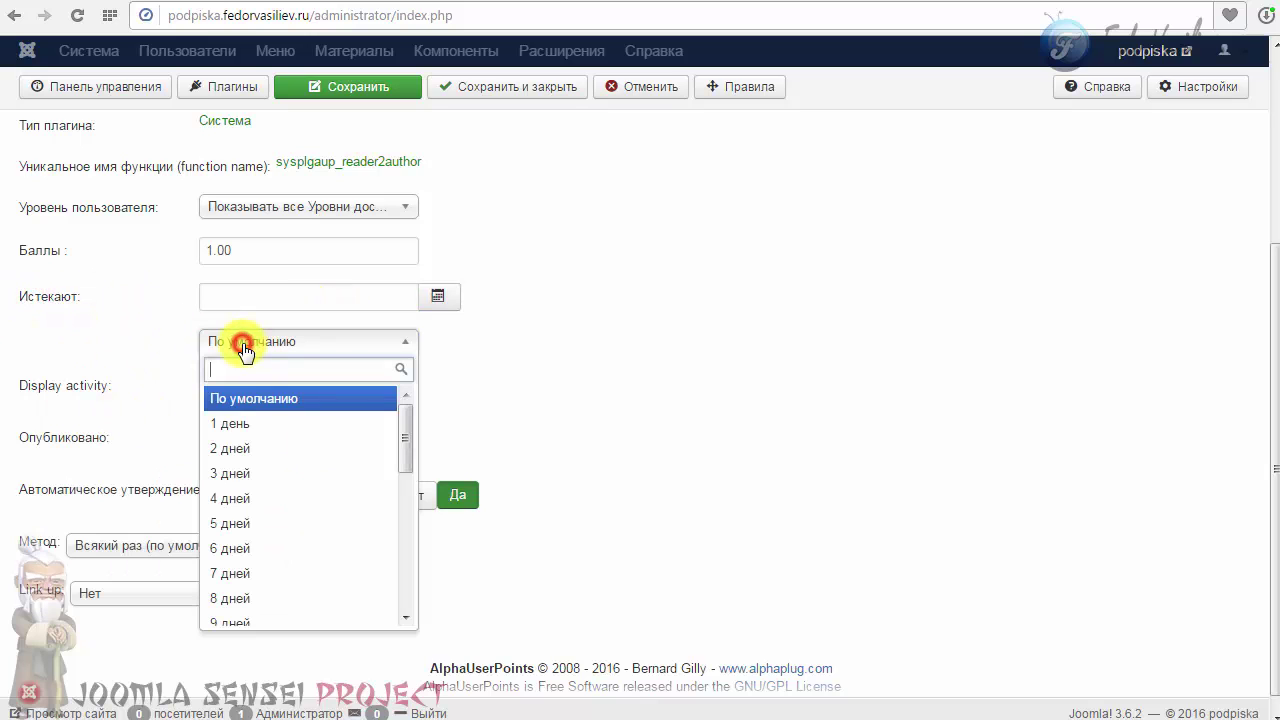
scroll(414, 594, "down", 5)
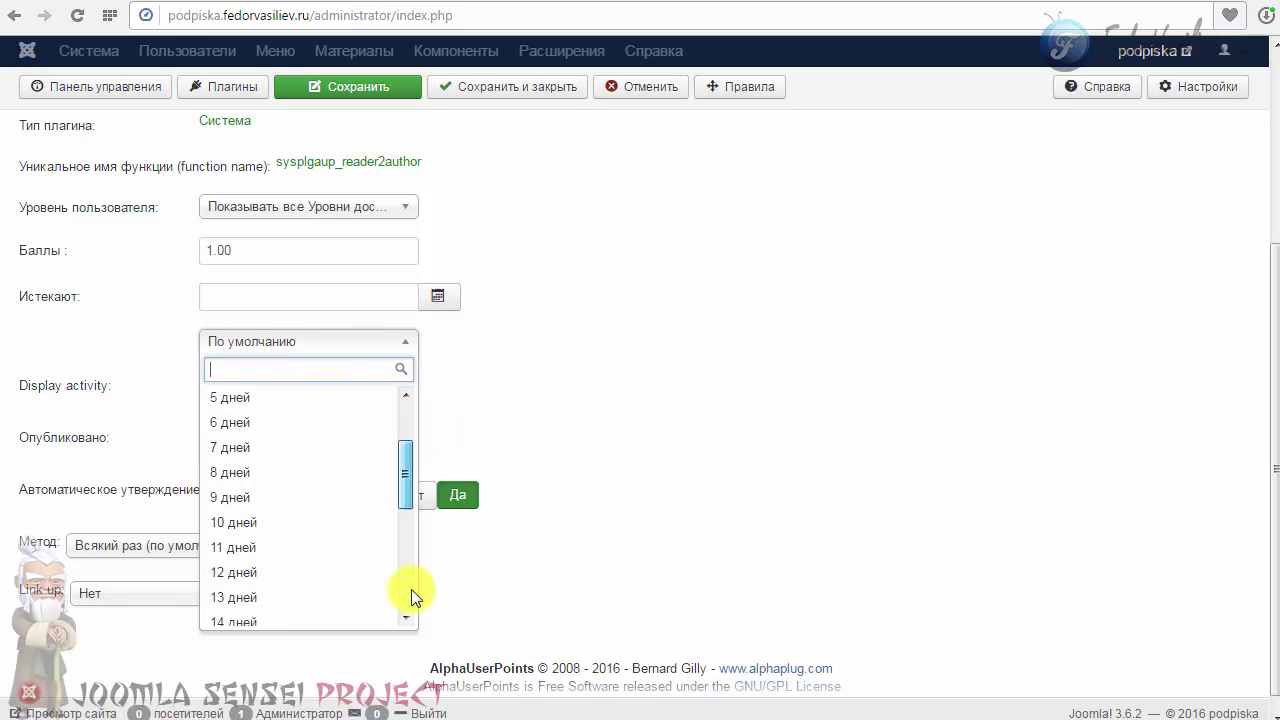
left_click_drag(400, 604, 395, 418)
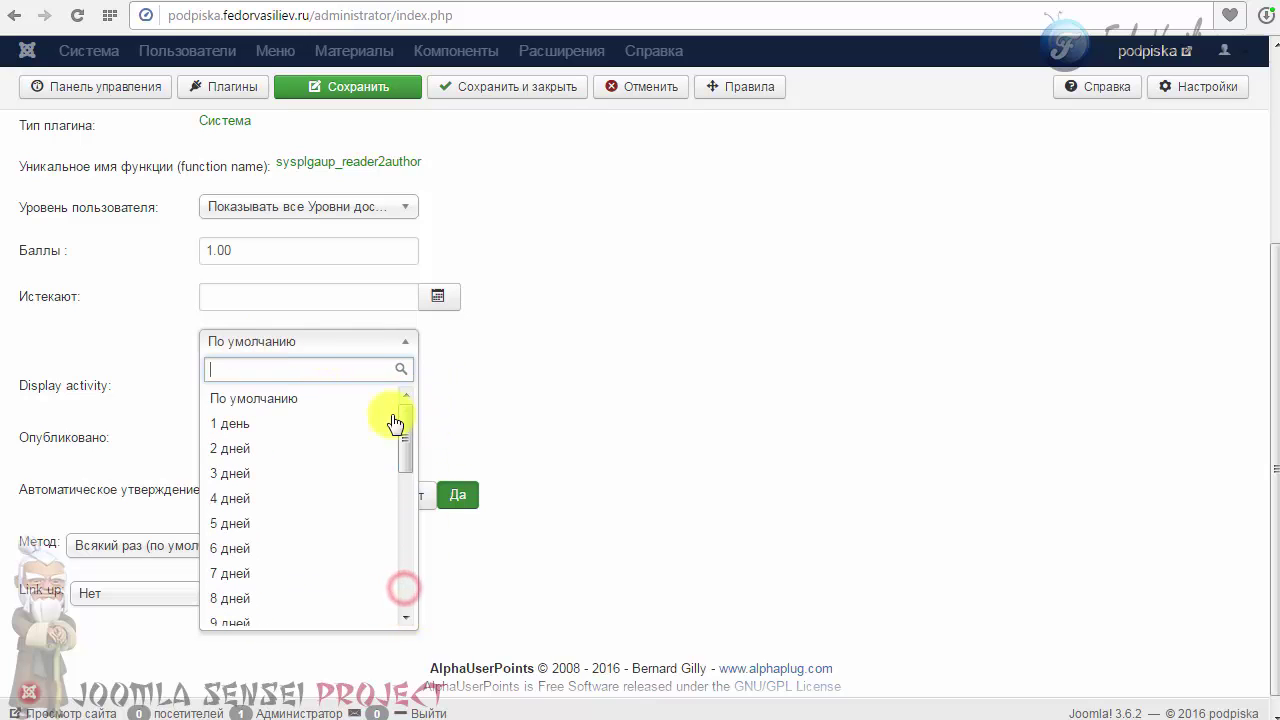
left_click(171, 343)
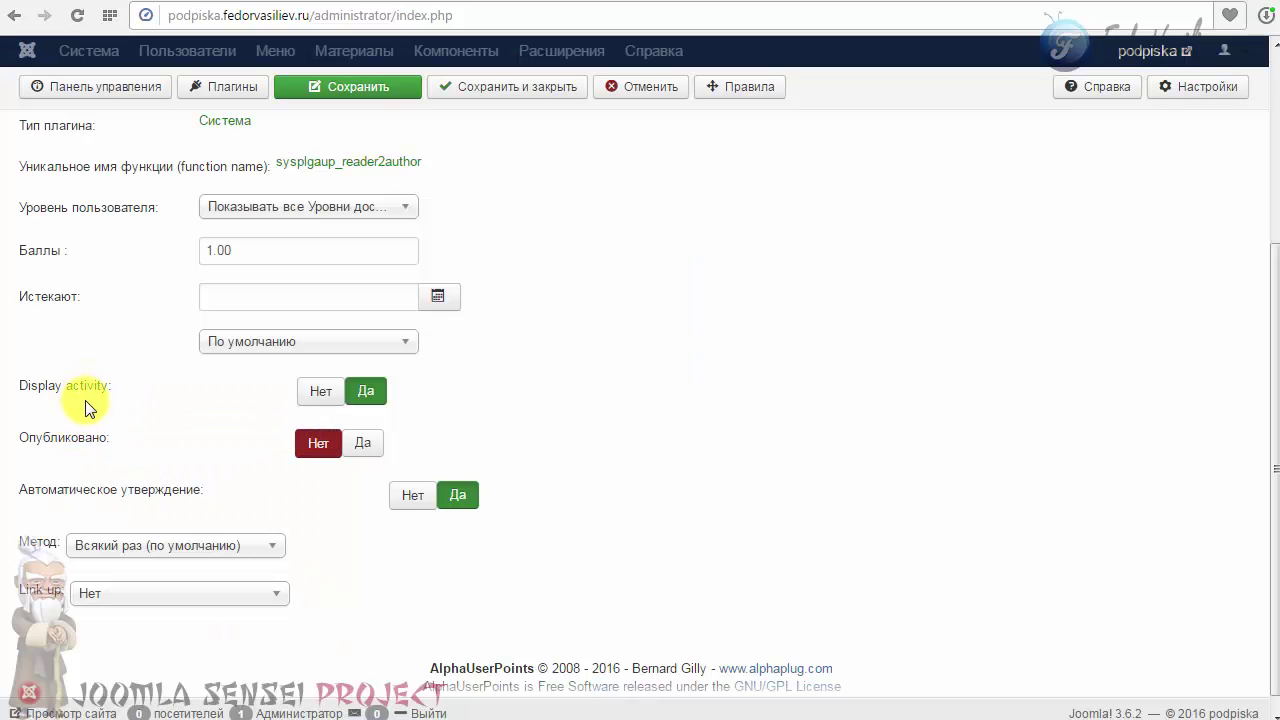
- Read the explanation of the «Display activity» setting
left_click_drag(110, 386, 60, 391)
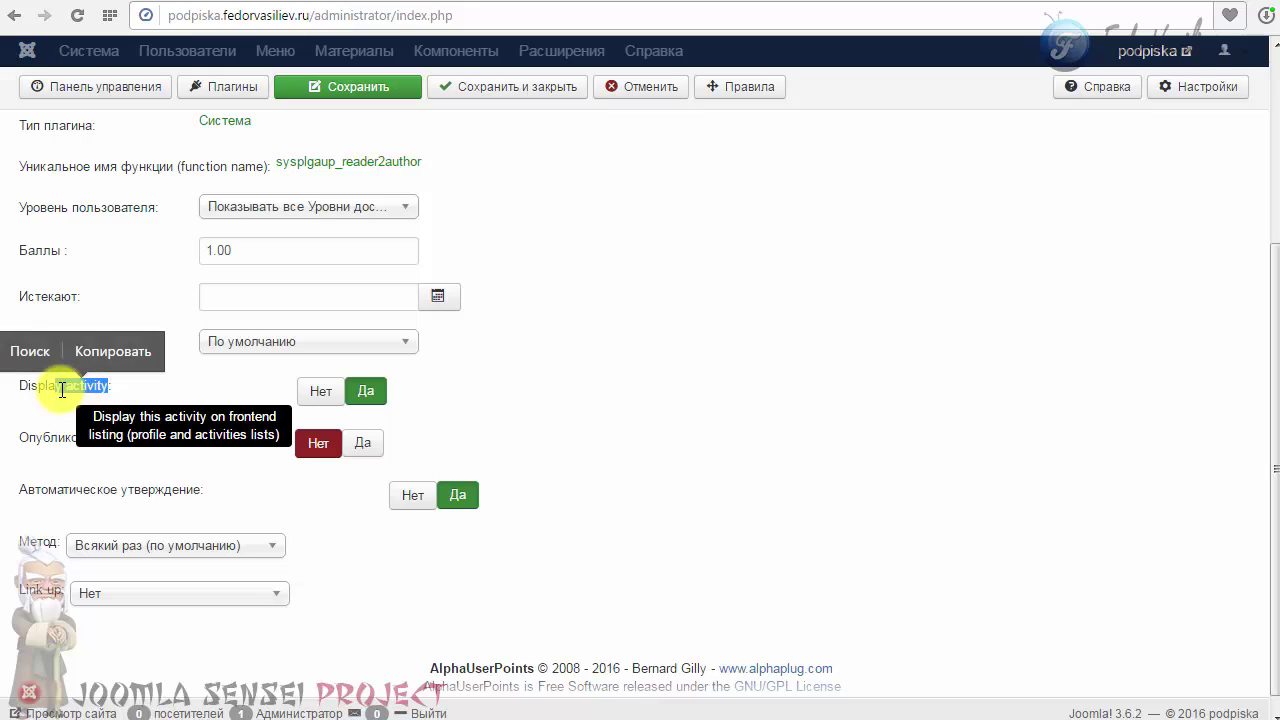
left_click(151, 389)
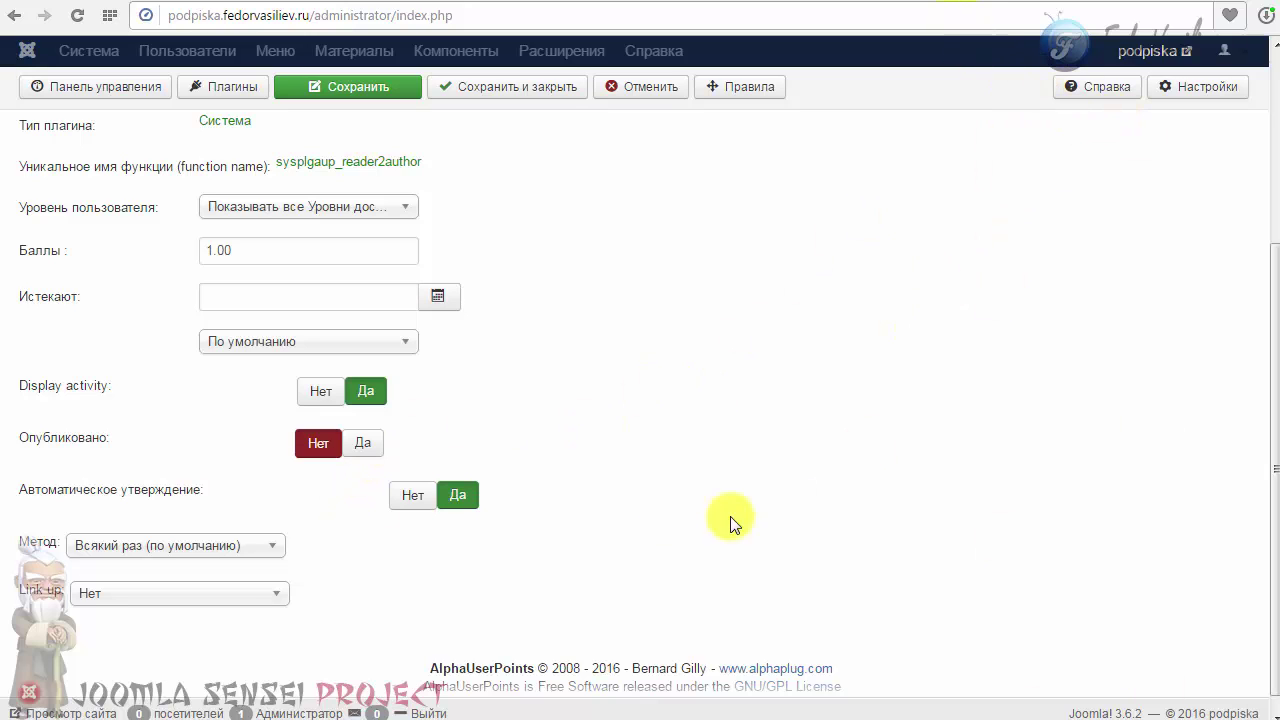
left_click_drag(90, 386, 43, 389)
left_click(100, 390)
- Publish the rule by setting «Опубликовано» to «Да»
left_click_drag(20, 438, 103, 440)
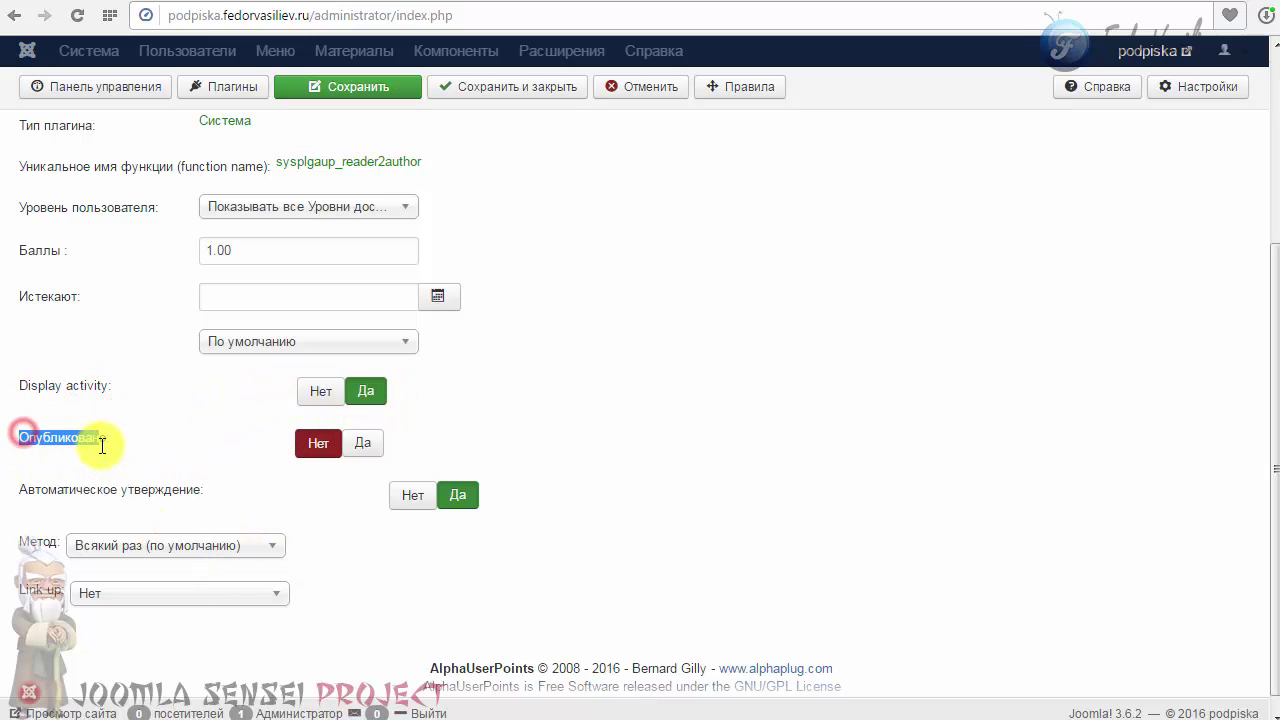
left_click(140, 455)
left_click(363, 448)
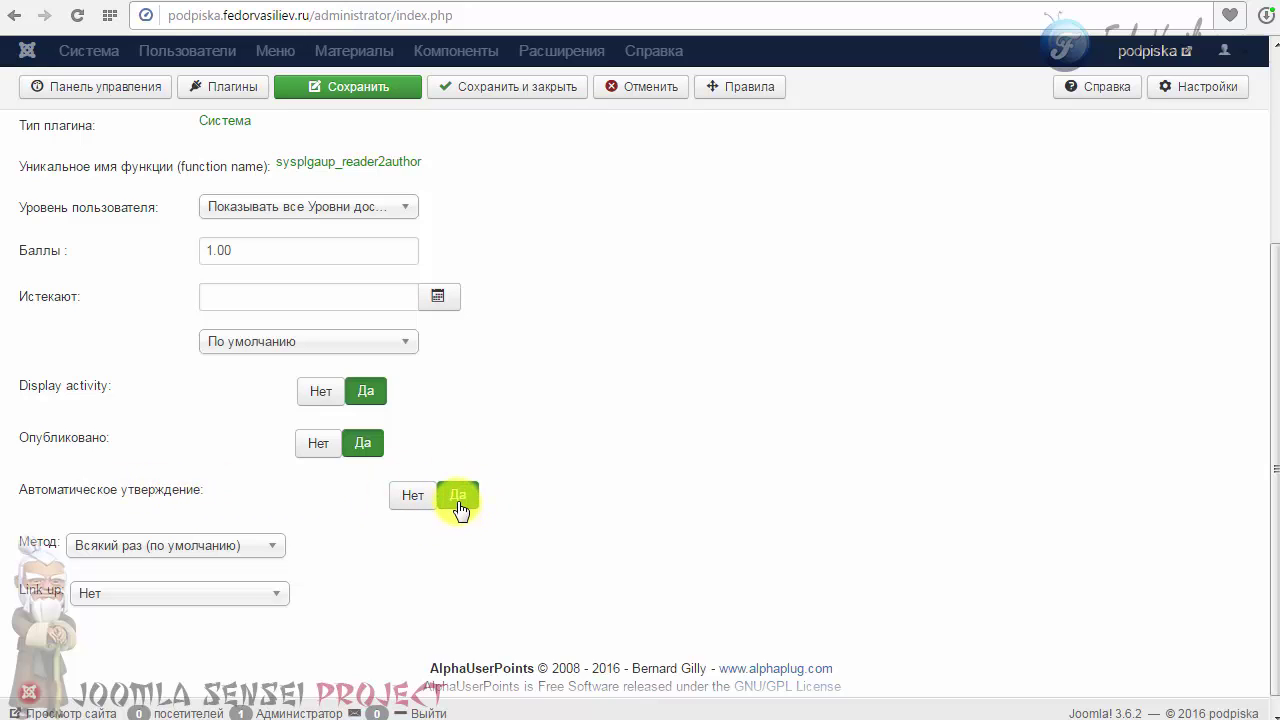
- Set the point assignment method («Метод») to «Единожды для пользователя» and check the automatic approval setting
scroll(330, 527, "down", 1)
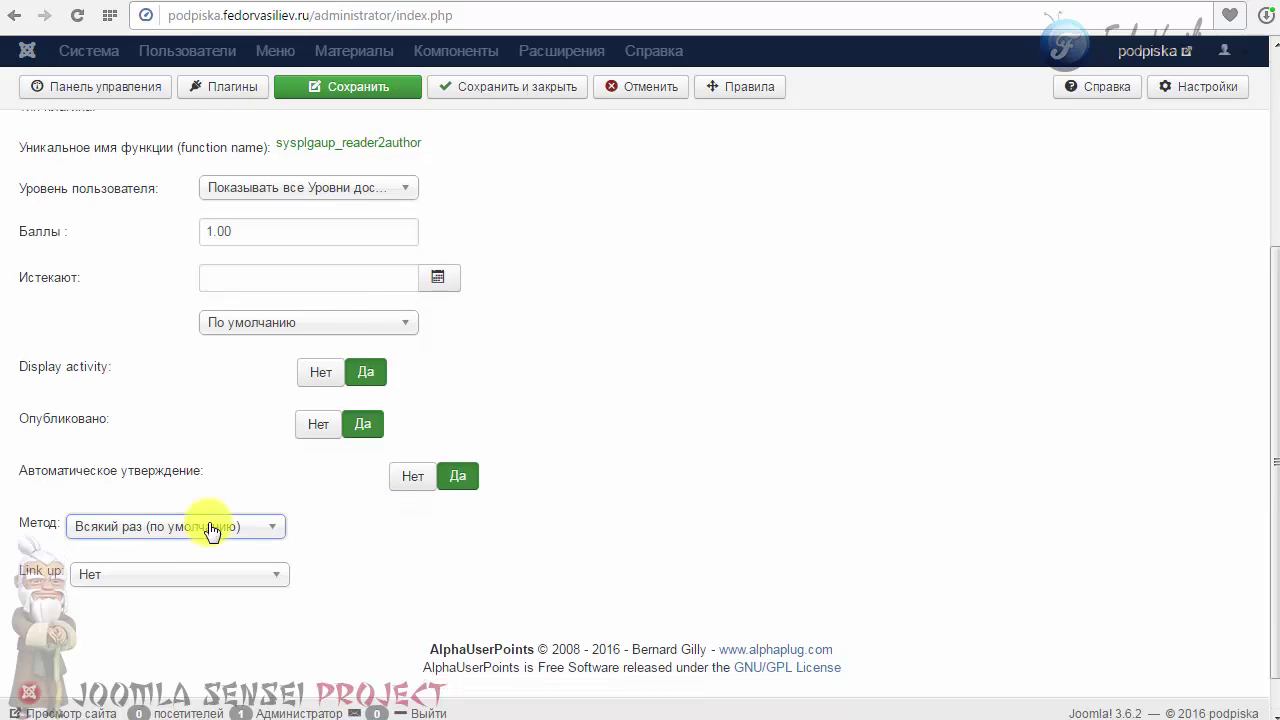
left_click(108, 530)
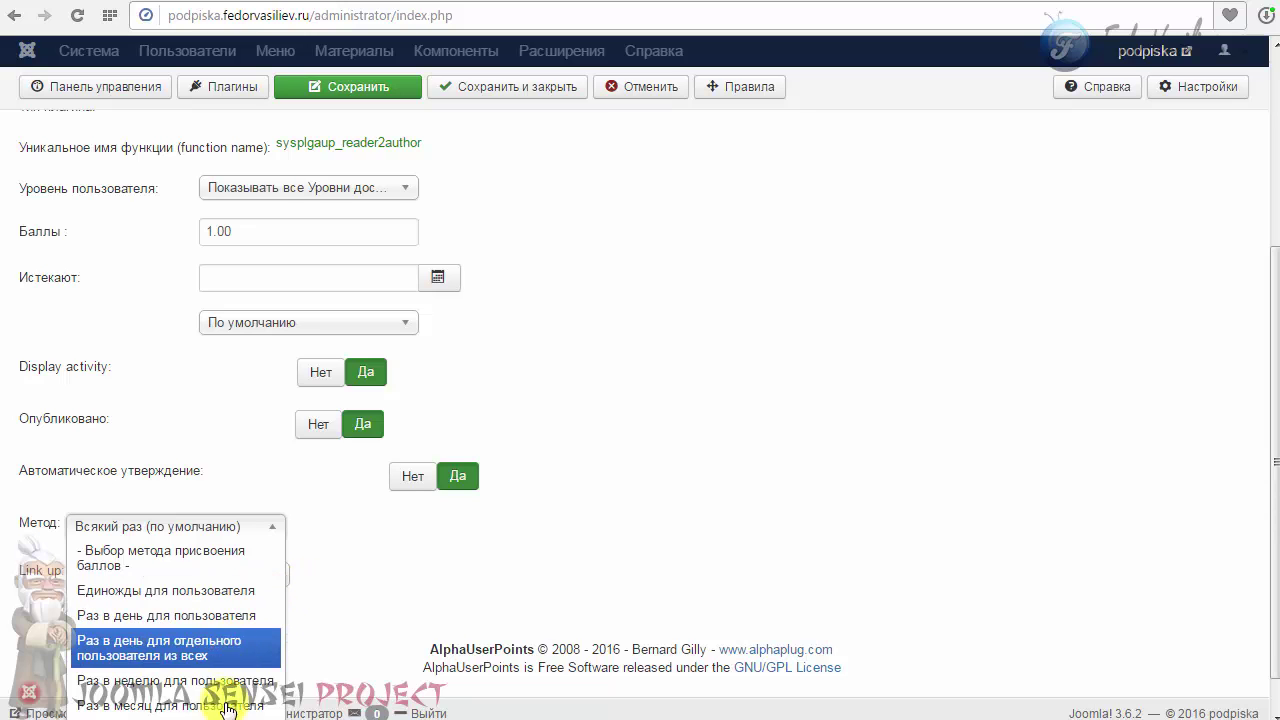
left_click(183, 598)
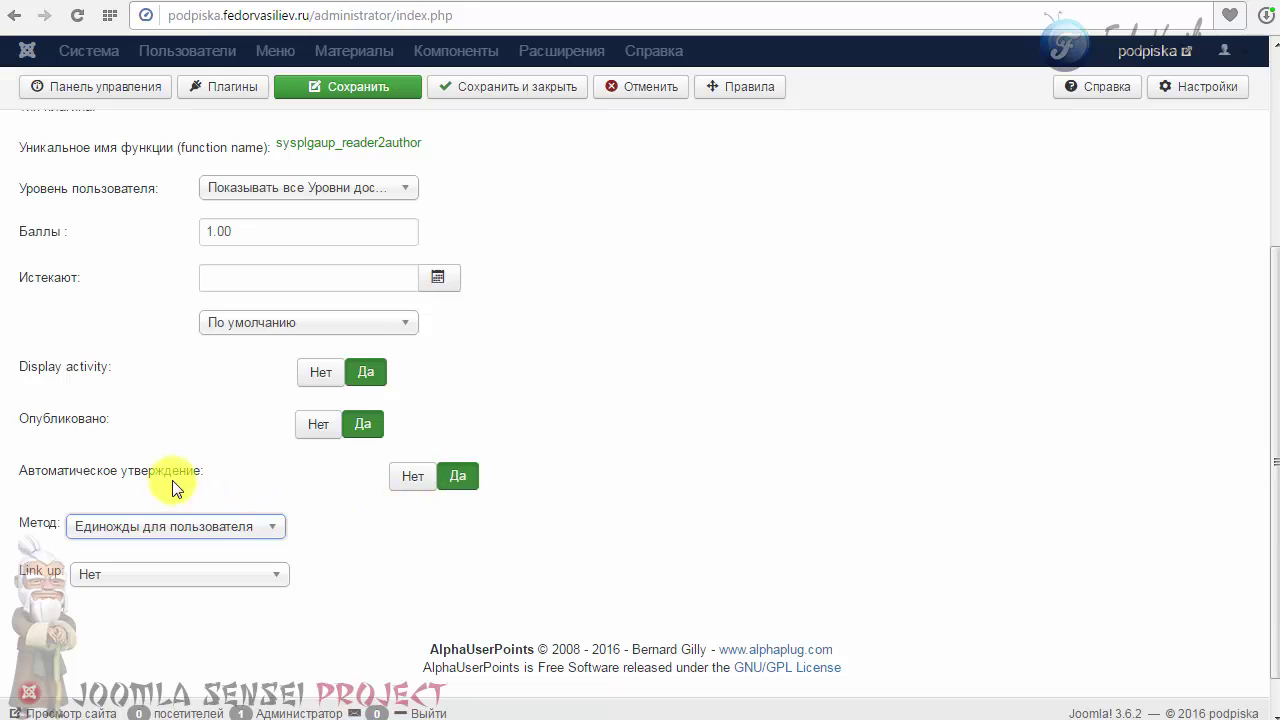
left_click_drag(178, 471, 226, 475)
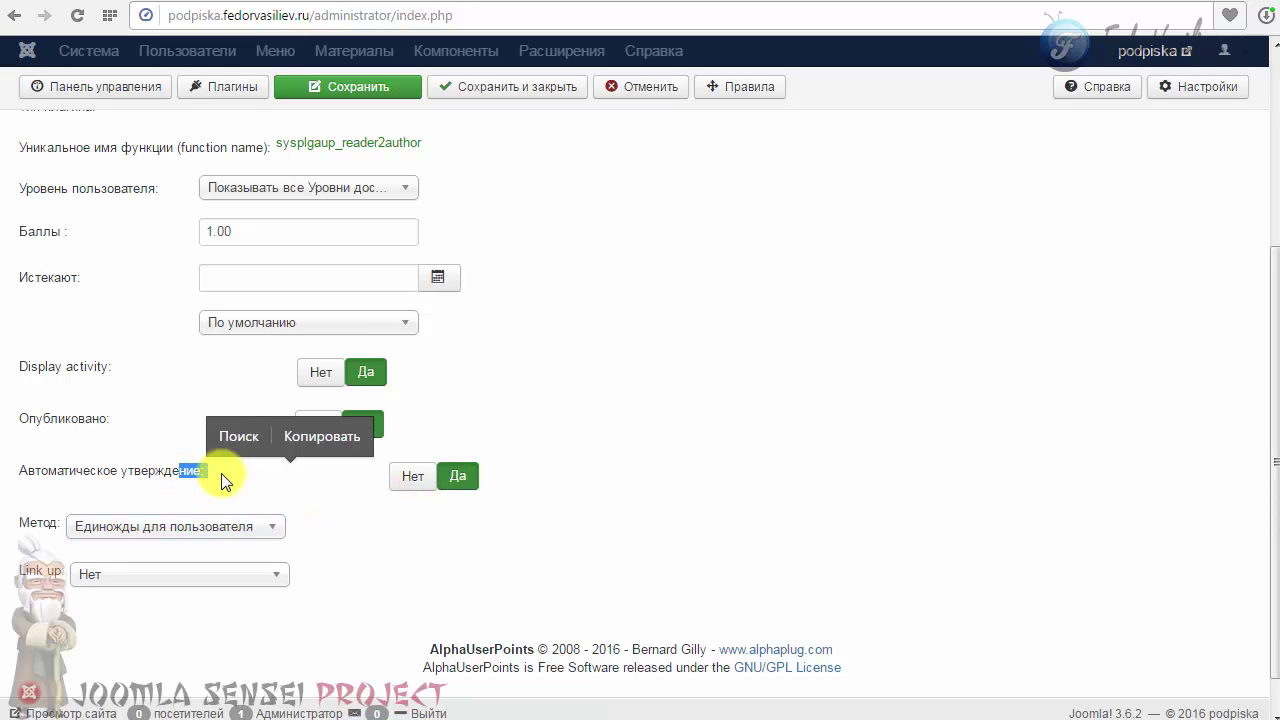
left_click(286, 482)
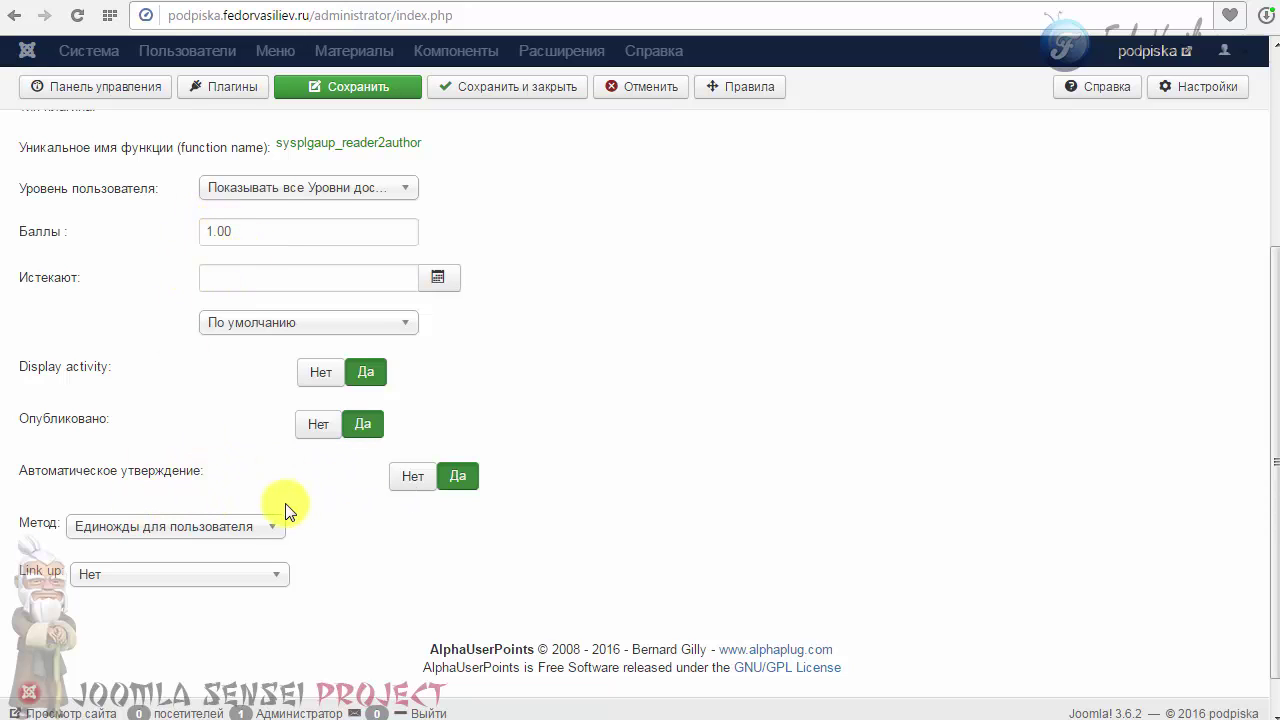
left_click(257, 528)
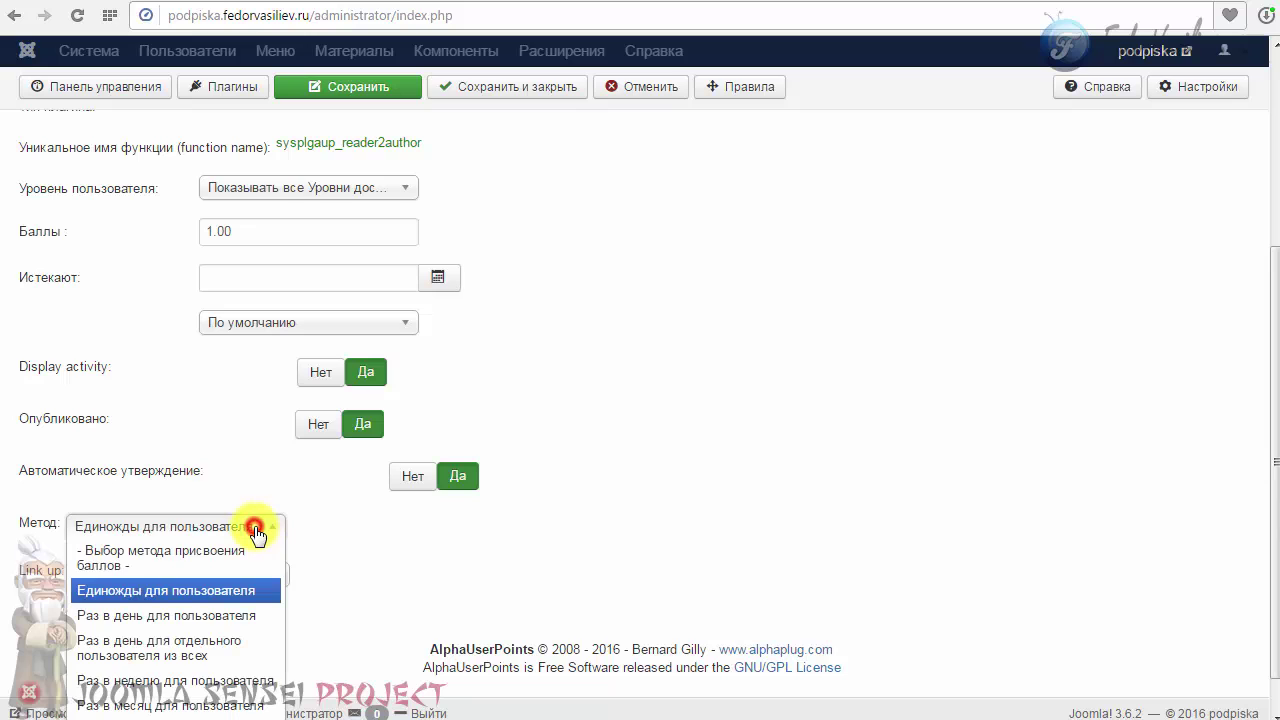
left_click(205, 591)
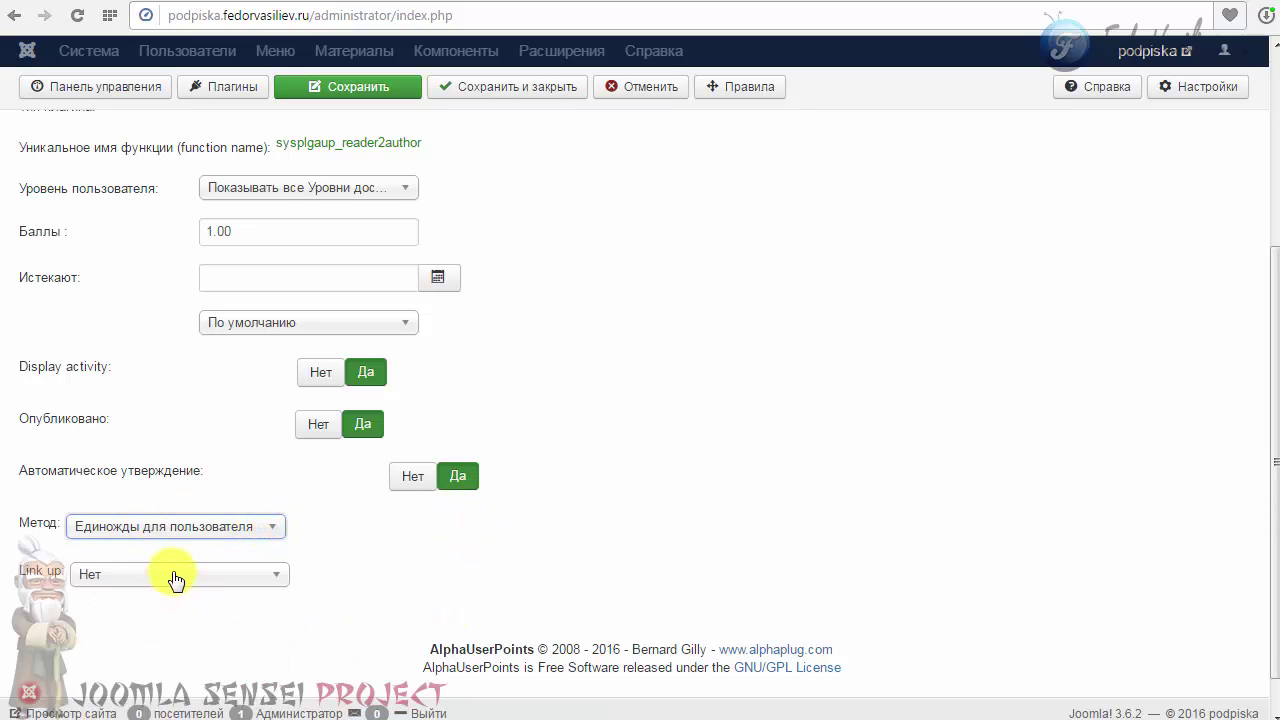
- Check the «Link up» setting and return to the beginning of the rule's details
left_click(55, 592)
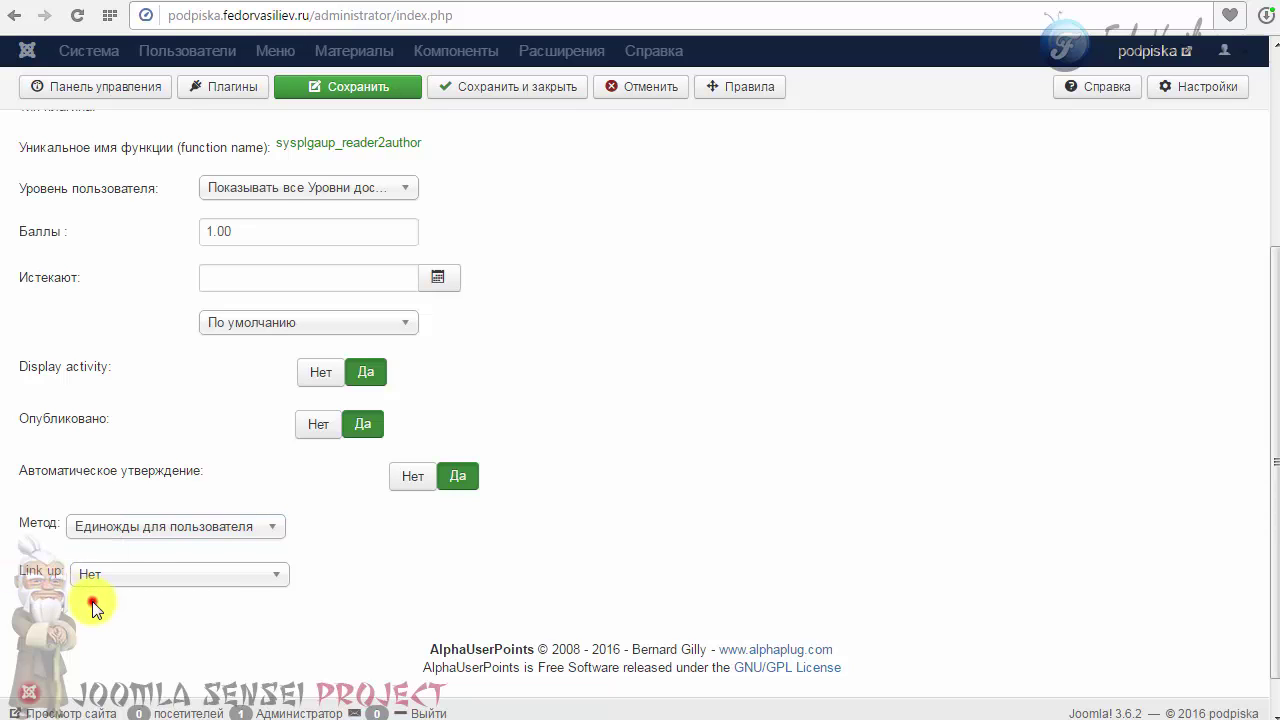
left_click(108, 580)
left_click(112, 578)
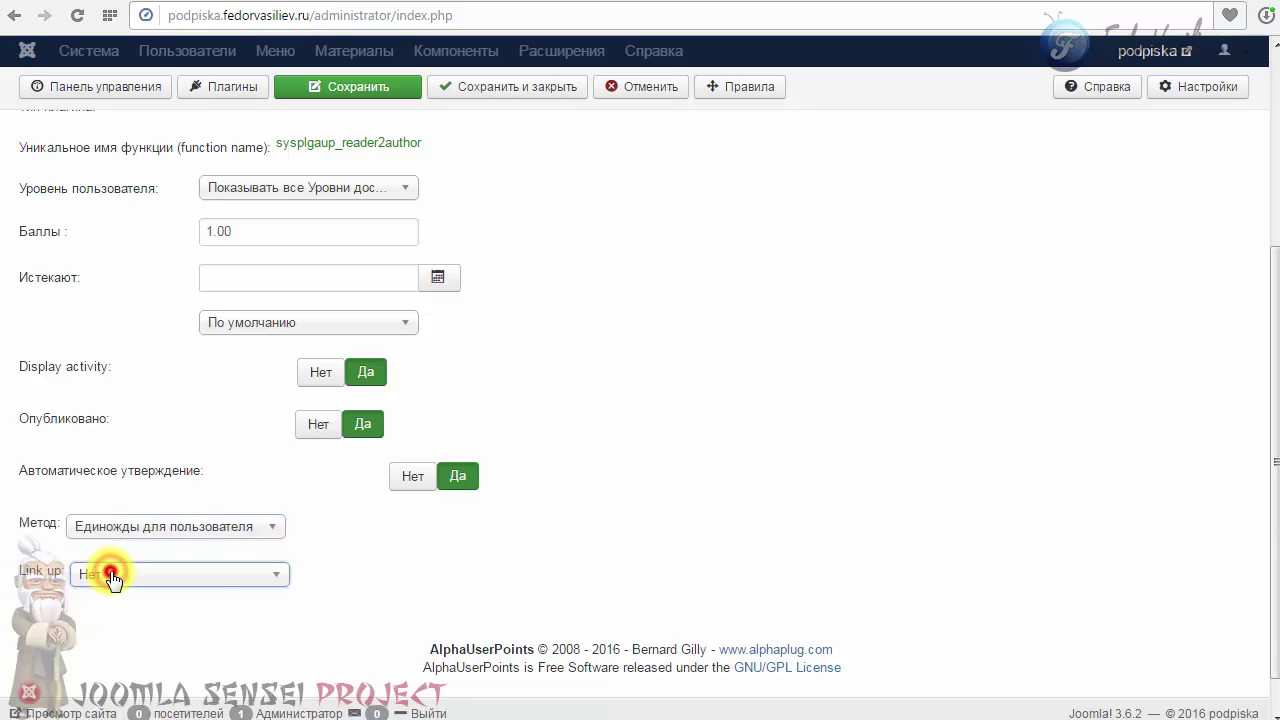
scroll(228, 596, "down", 1)
scroll(294, 534, "up", 5)
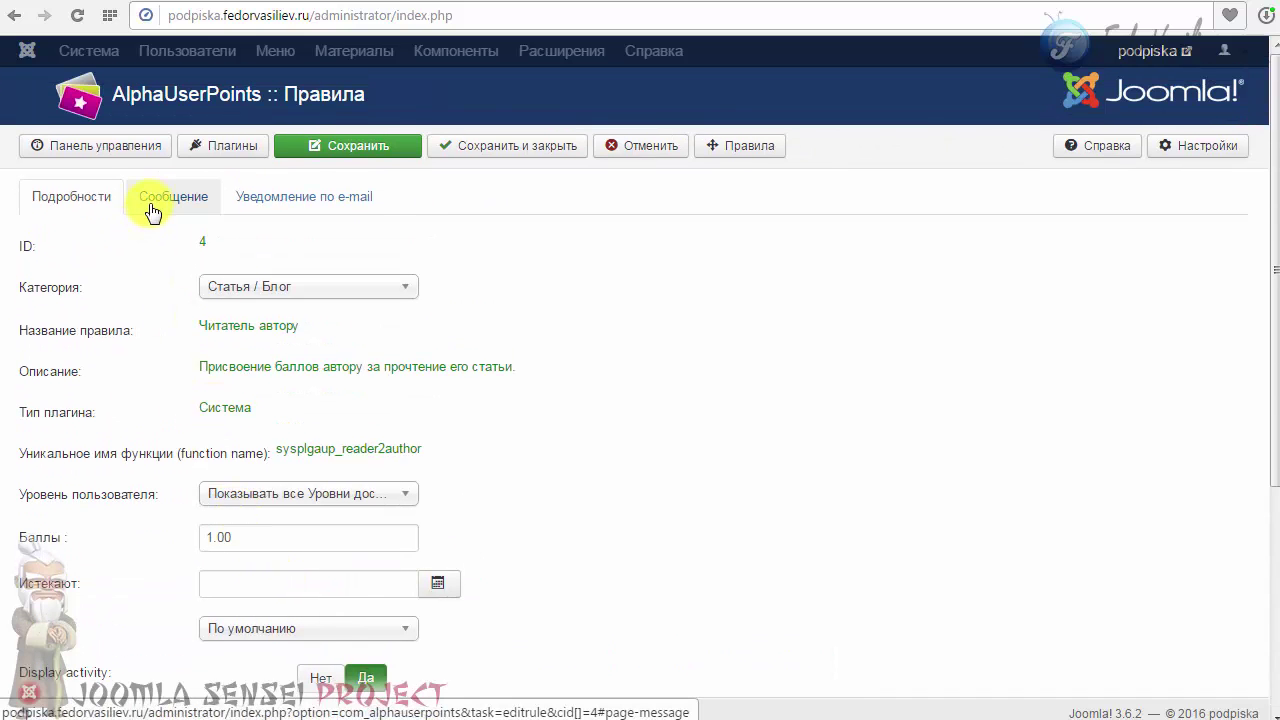
- Open the rule's message settings and try both states of «Отображать сообщение», leaving it set to «Да»
left_click(153, 206)
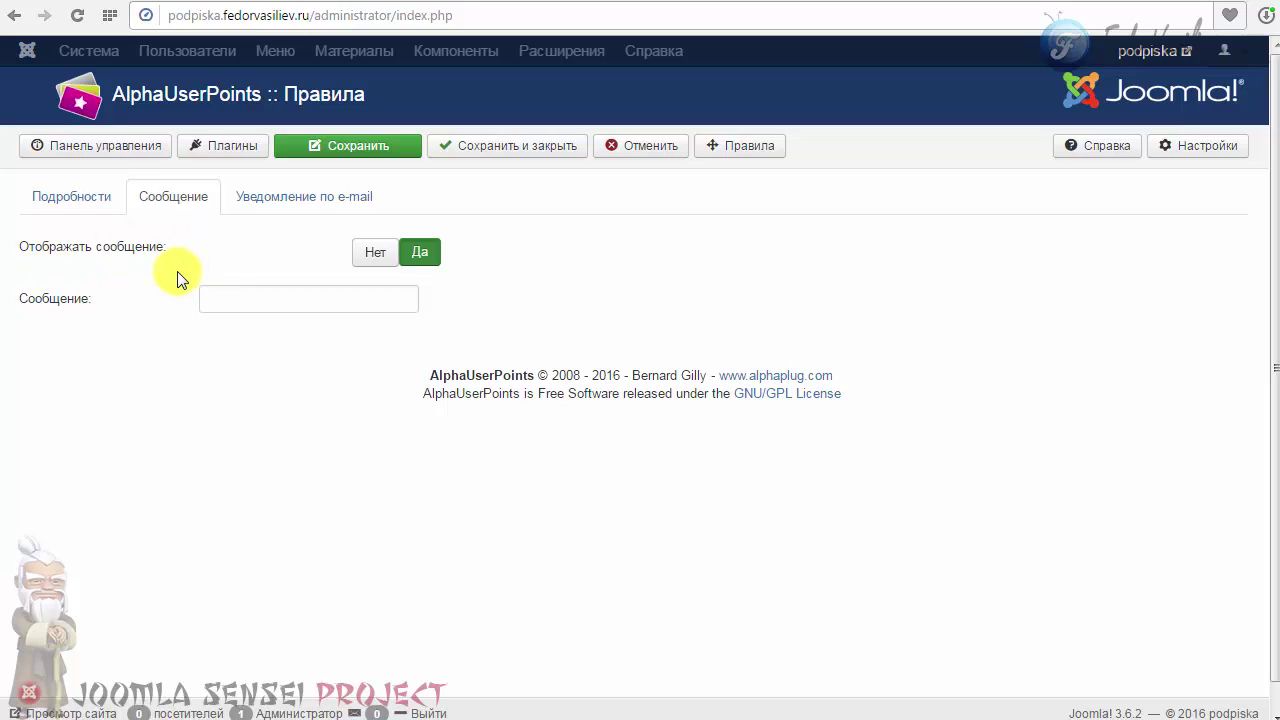
left_click(373, 252)
left_click(418, 256)
mouse_move(32, 301)
- Review the «Отображать сообщение» setting and read the explanation of the «Сообщение» field
left_click(289, 200)
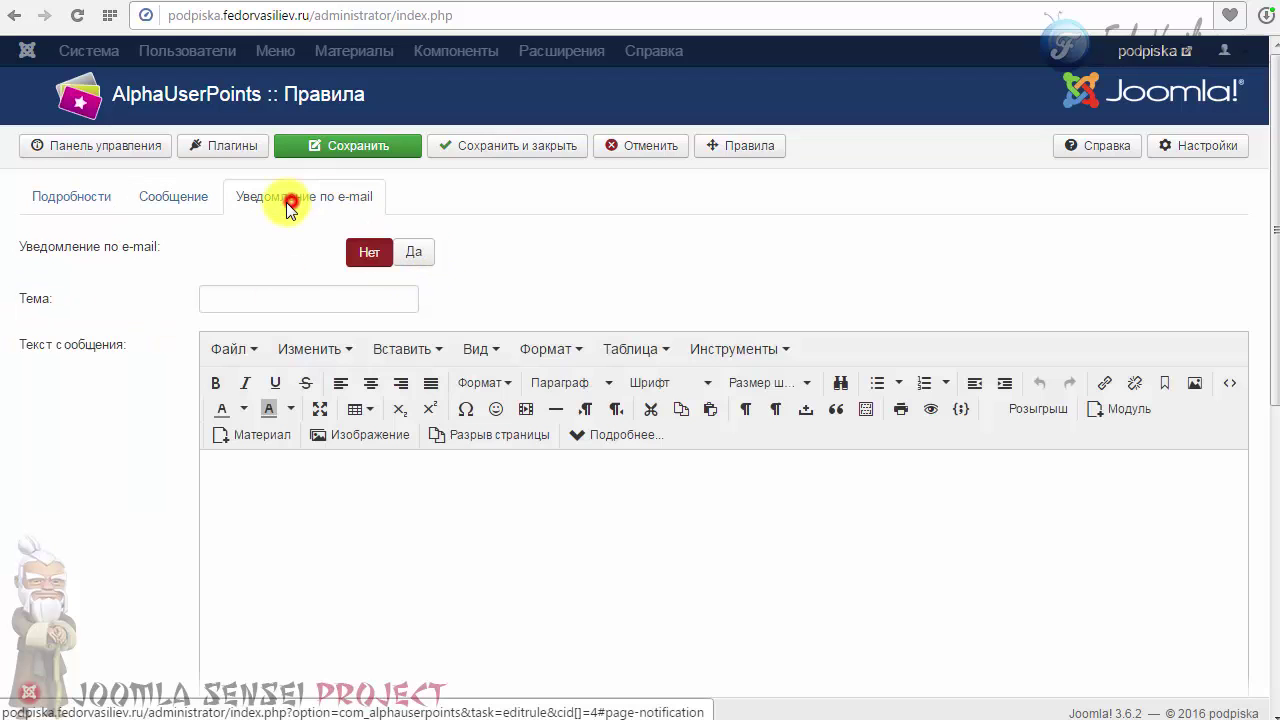
left_click(180, 200)
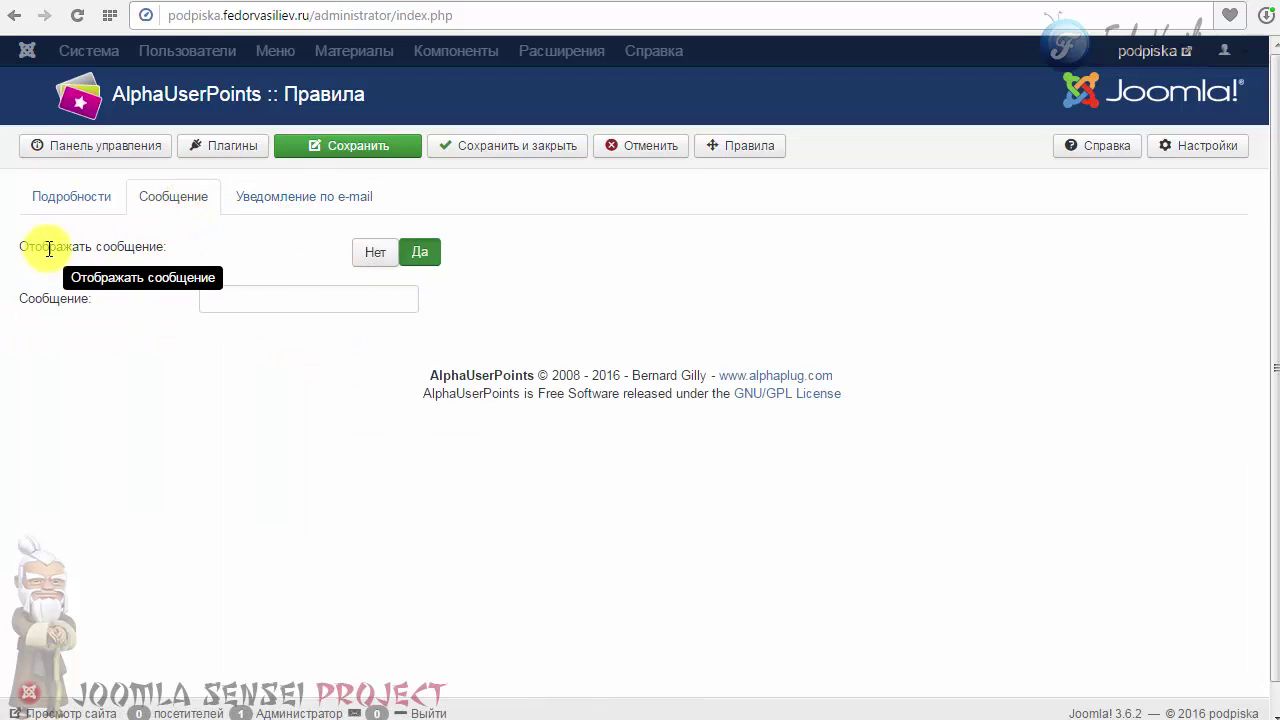
left_click_drag(46, 249, 171, 263)
left_click(230, 260)
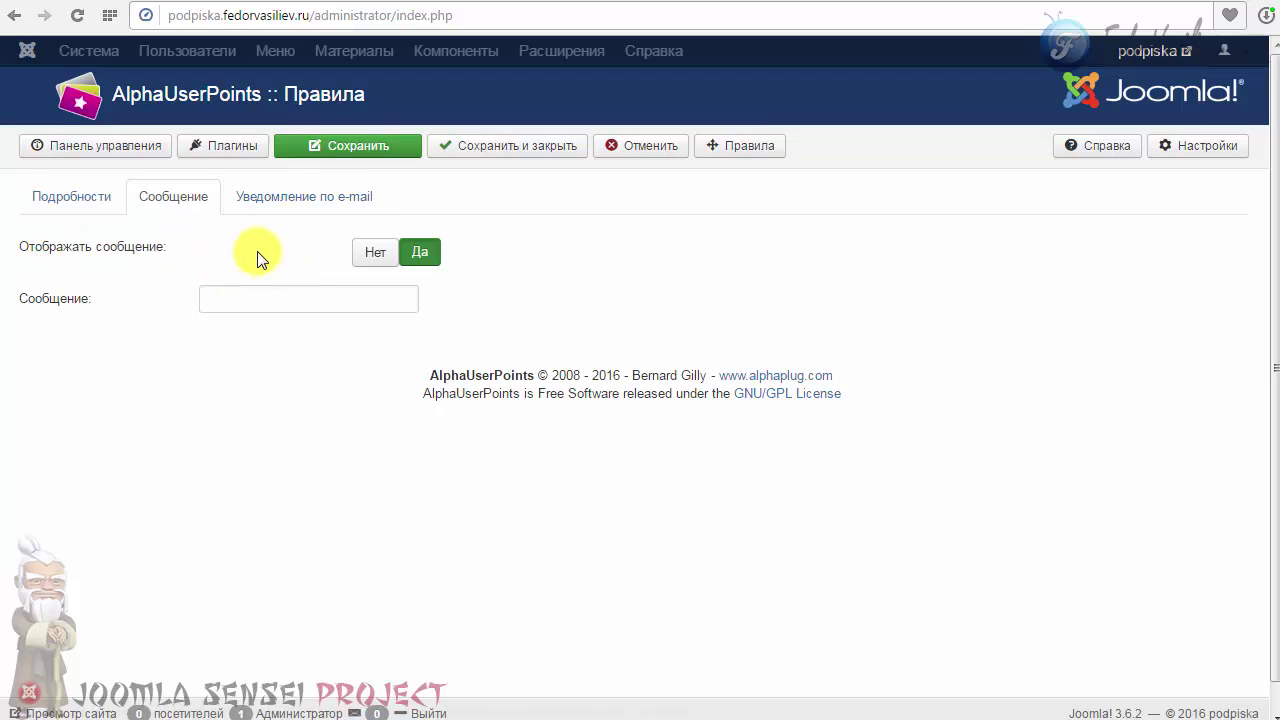
mouse_move(61, 299)
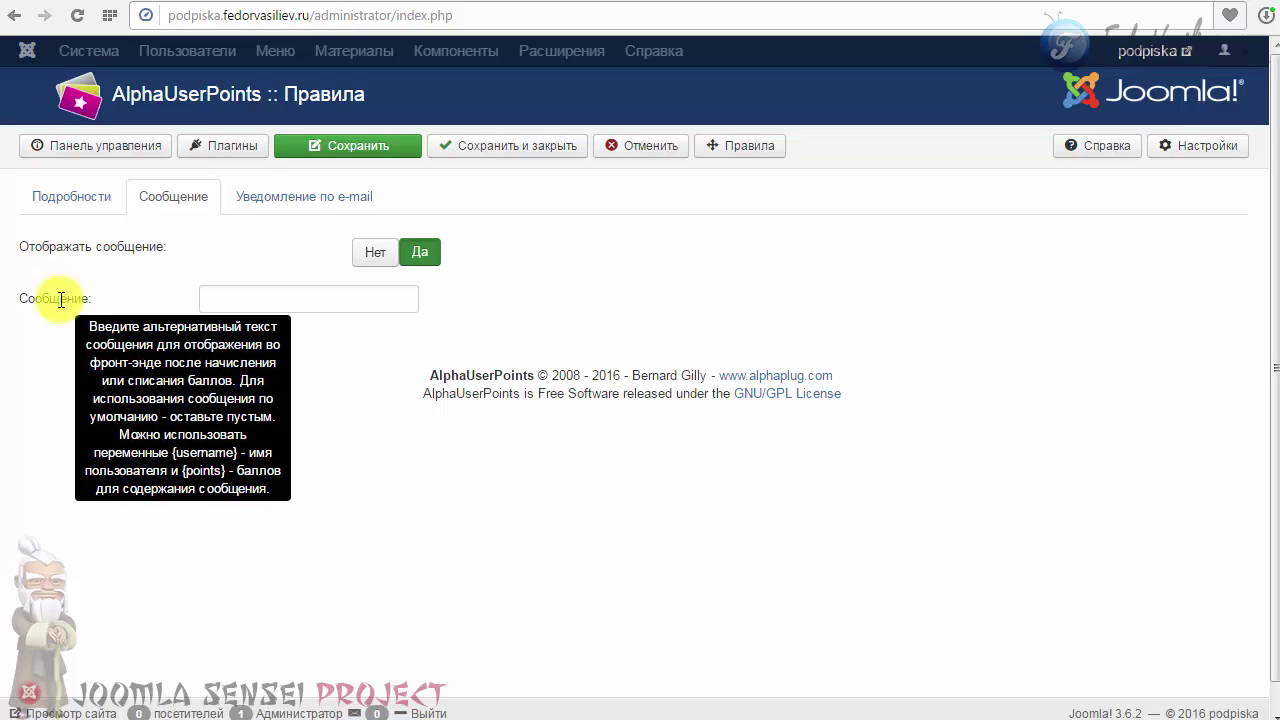
left_click(243, 290)
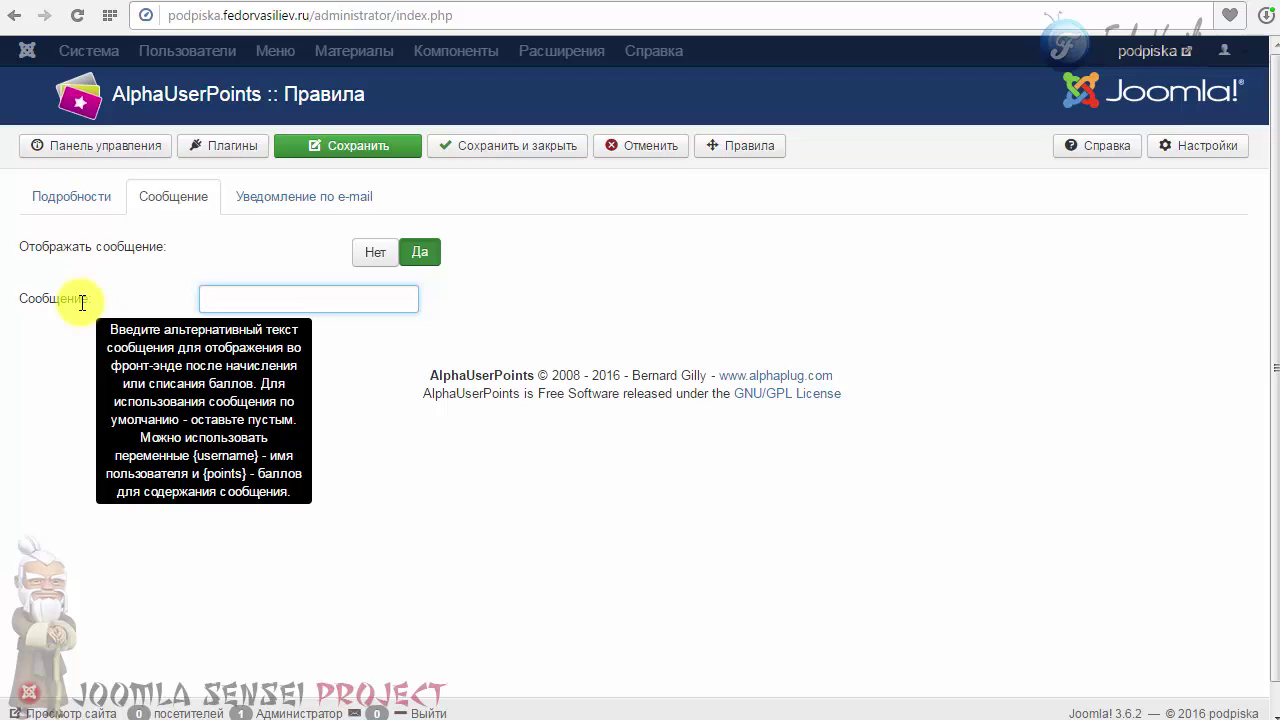
- Enable e-mail notification for the rule and set the notification subject («Тема») to «баллы»
left_click(297, 199)
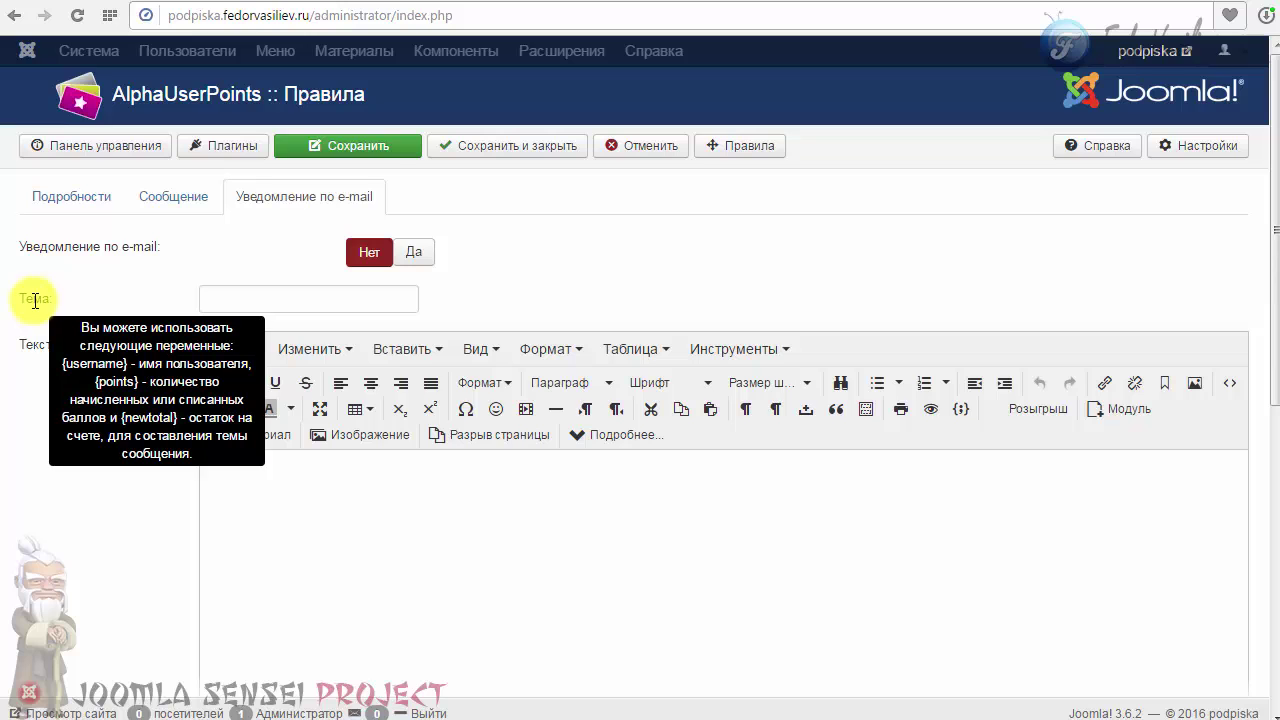
left_click(414, 252)
mouse_move(30, 296)
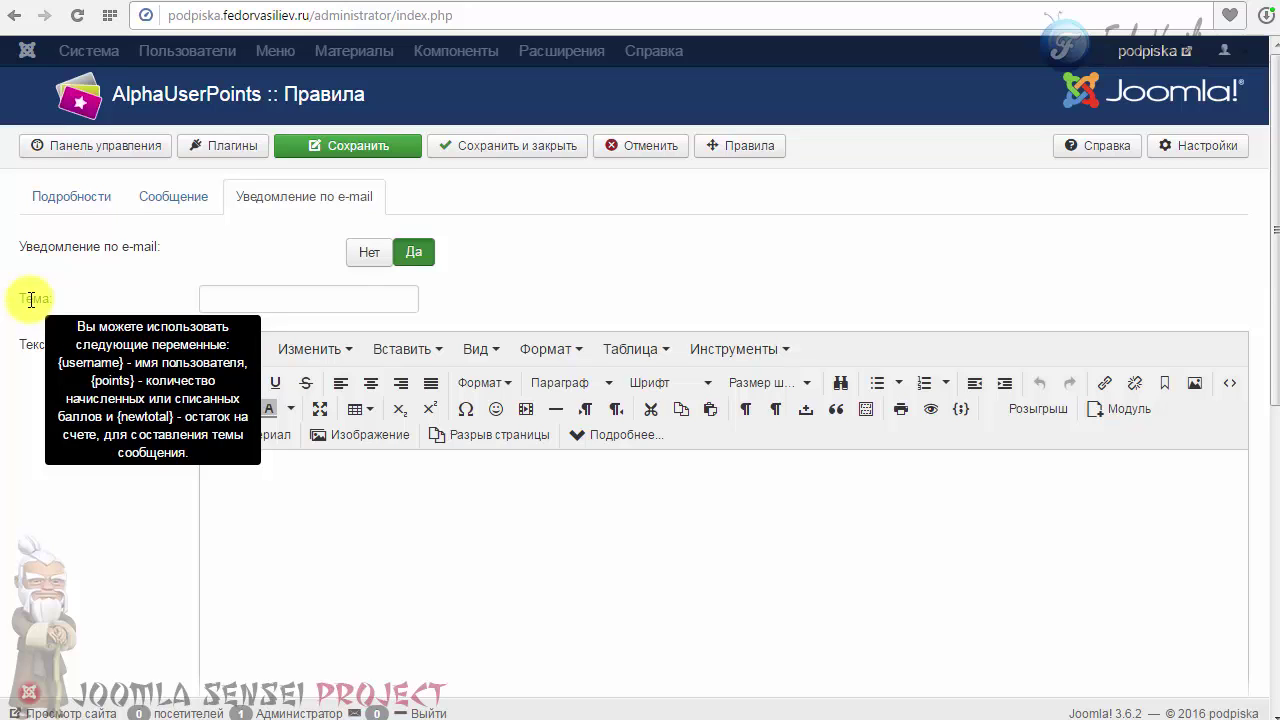
left_click(262, 297)
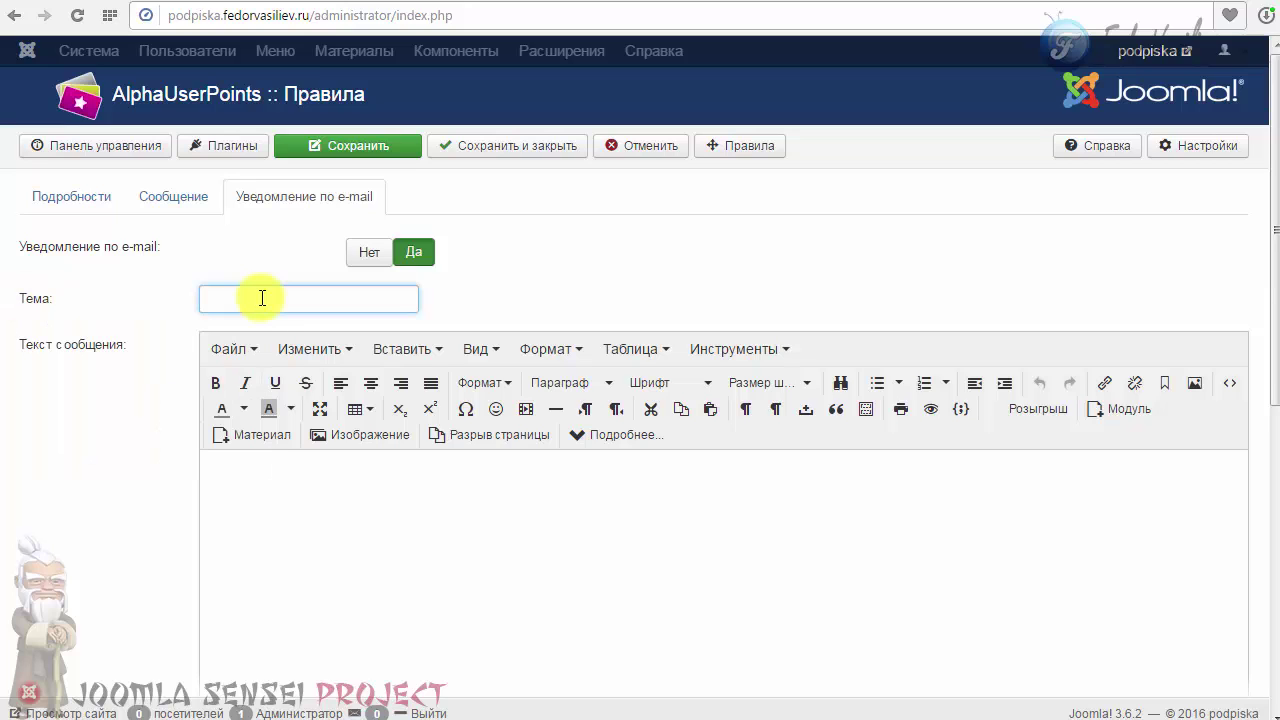
type("баллов")
- Set the notification e-mail's format («Формат») to html
scroll(557, 311, "down", 2)
scroll(557, 311, "down", 2)
scroll(551, 309, "up", 4)
scroll(543, 309, "down", 3)
scroll(434, 306, "up", 2)
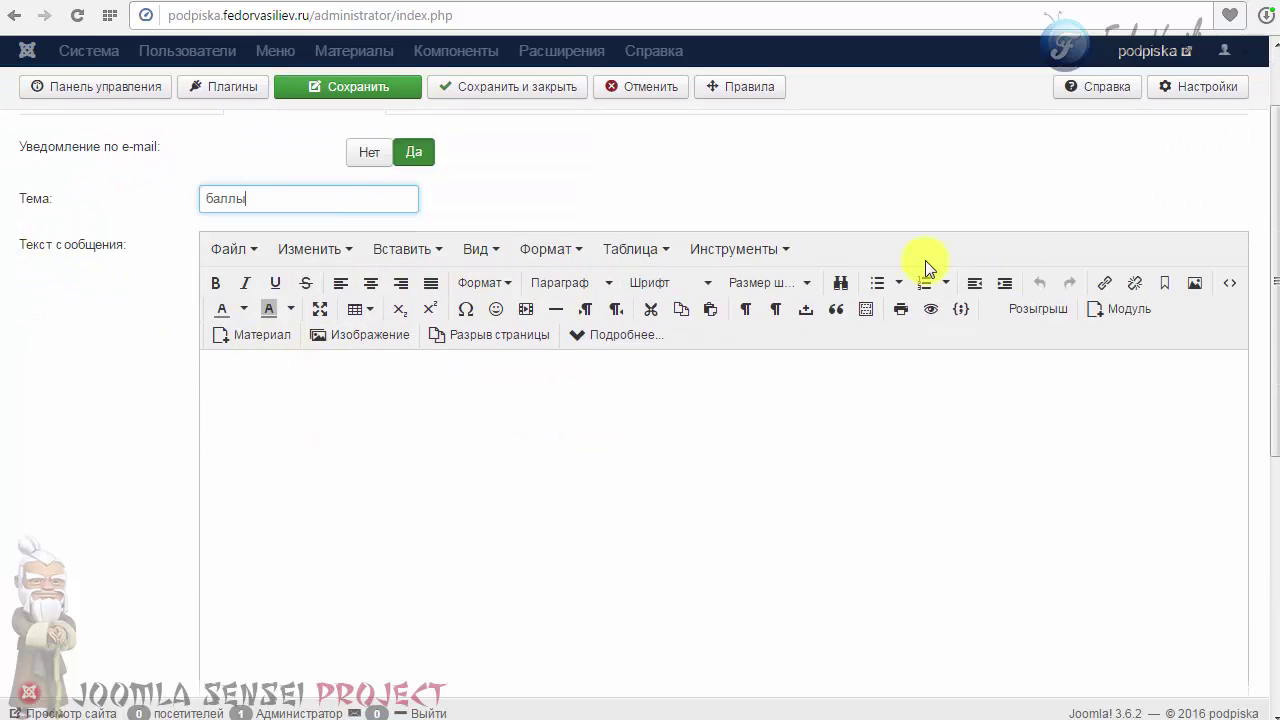
left_click(358, 382)
scroll(360, 386, "down", 5)
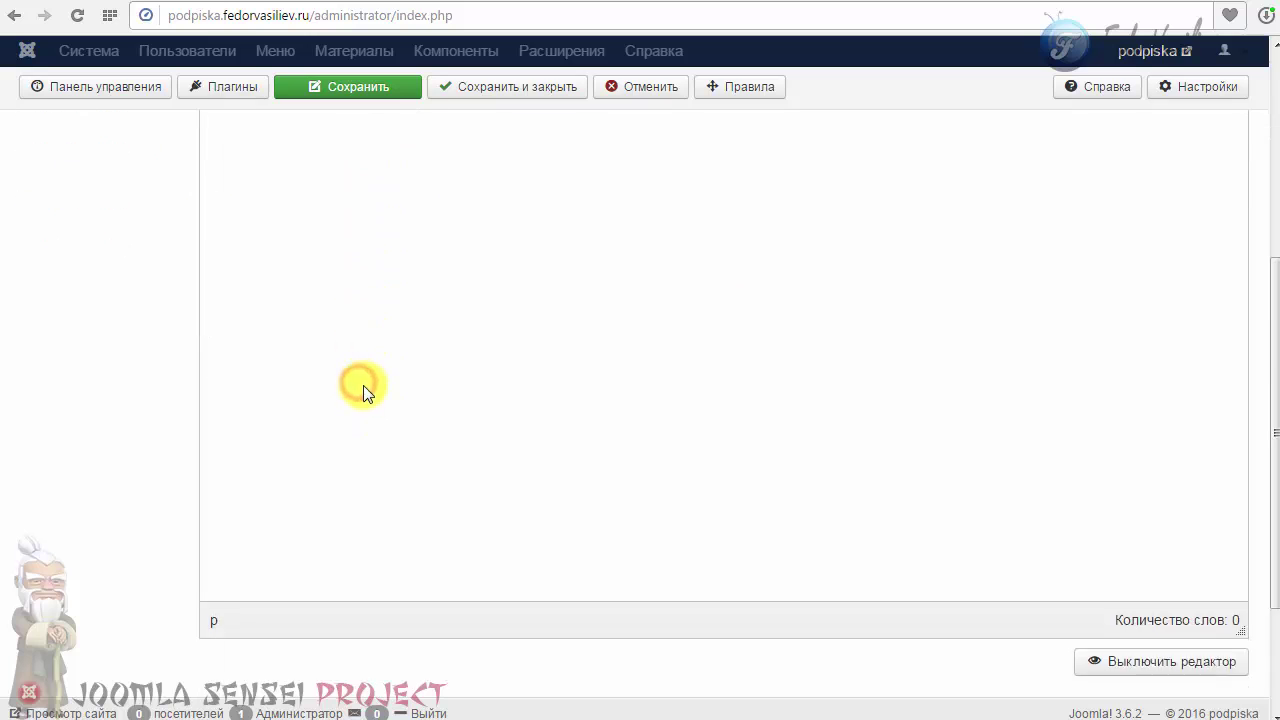
left_click(170, 522)
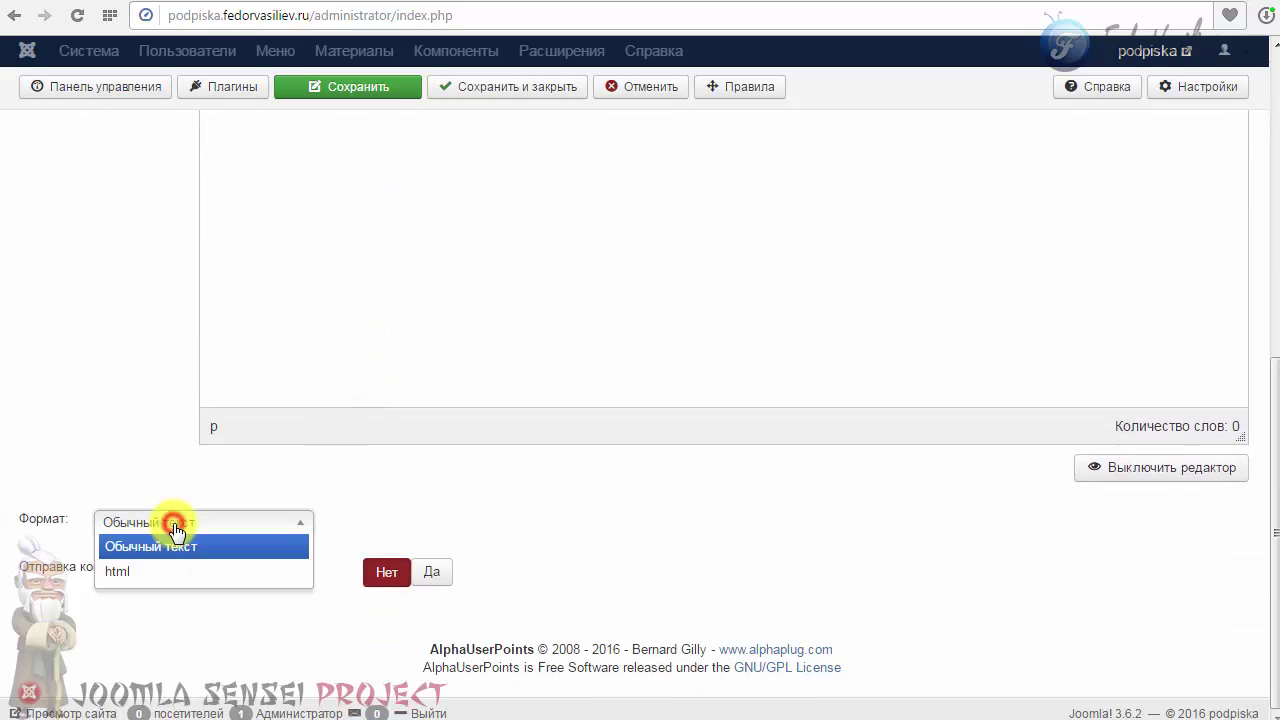
left_click(133, 574)
- Insert the image o9.png into the notification's message text
scroll(133, 574, "up", 5)
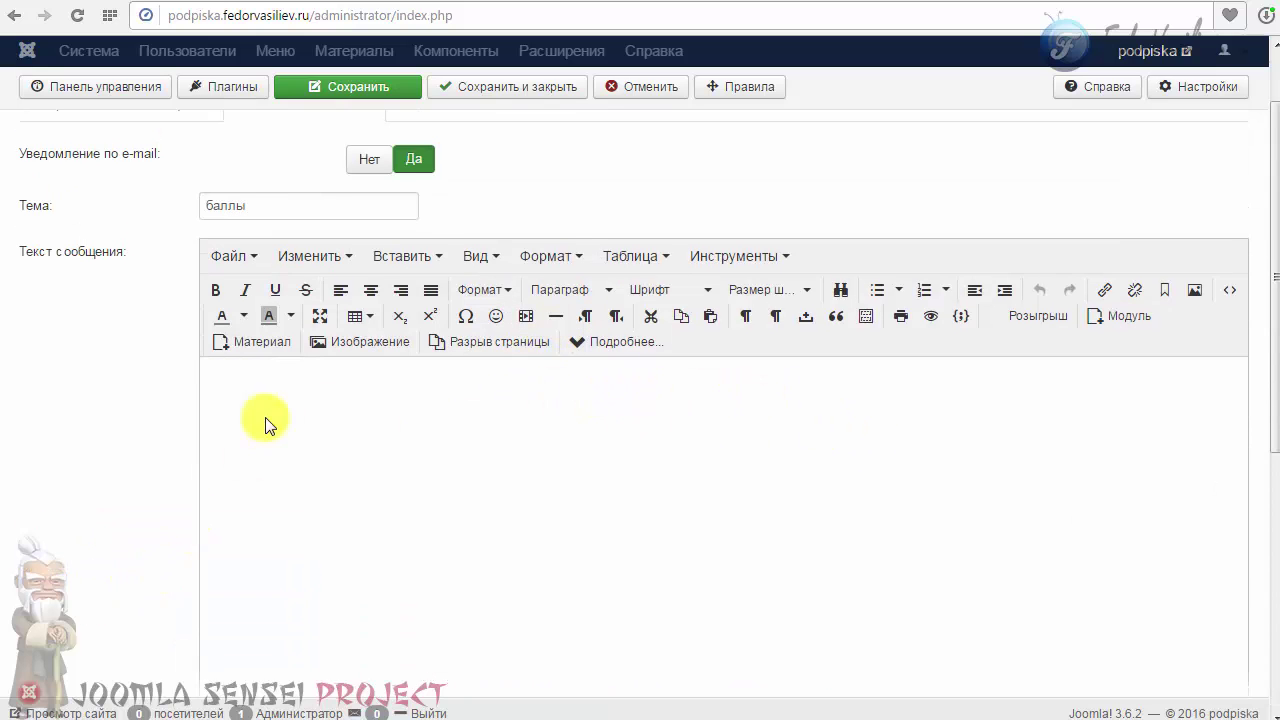
left_click(543, 427)
scroll(294, 346, "down", 5)
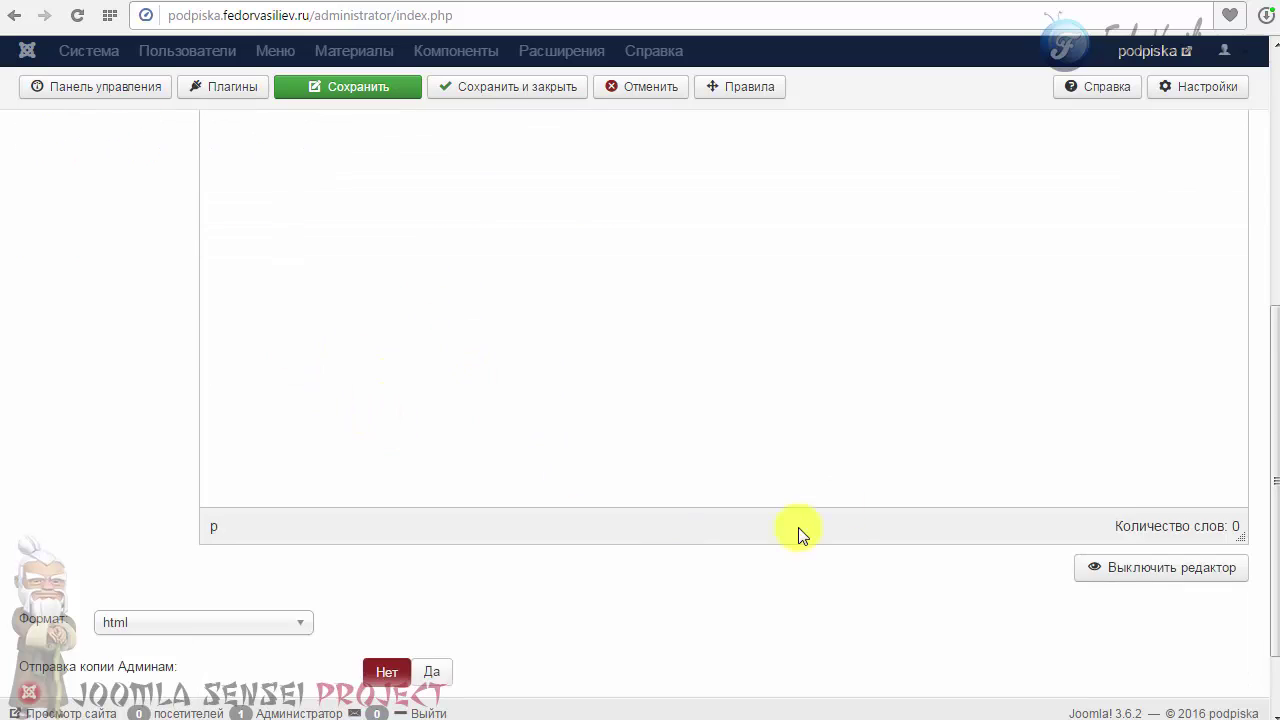
scroll(800, 535, "up", 5)
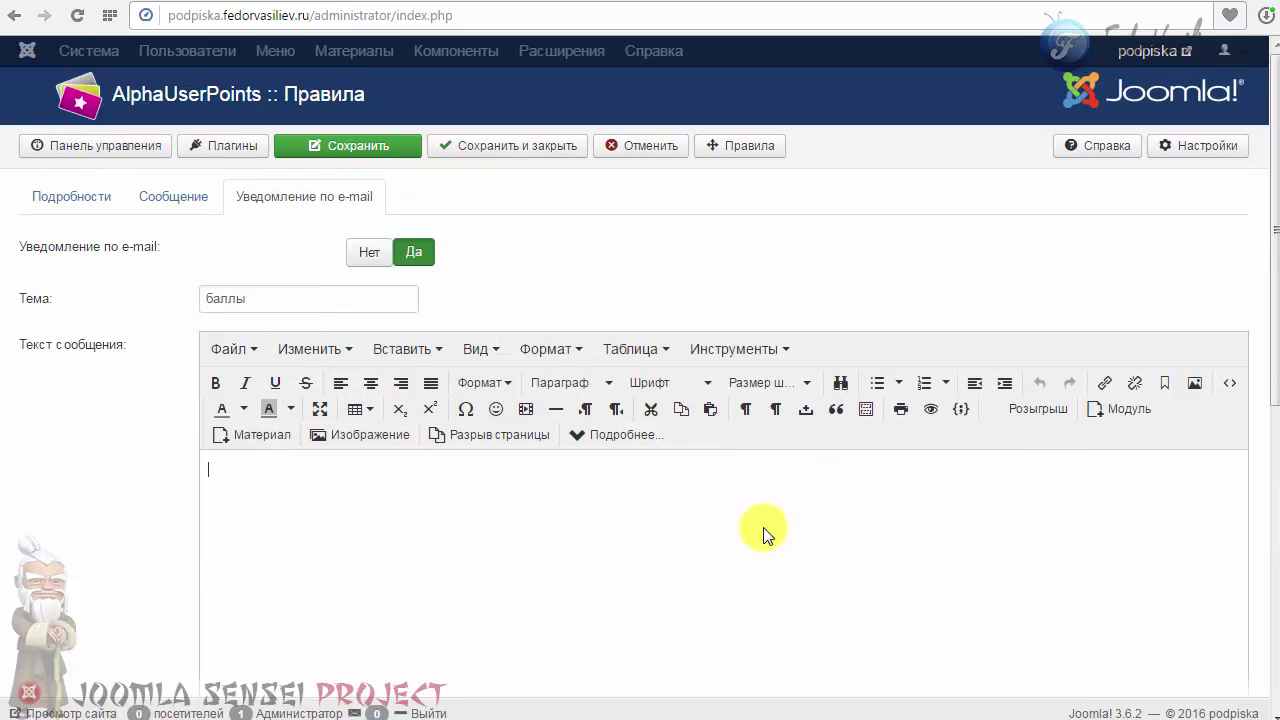
left_click(375, 437)
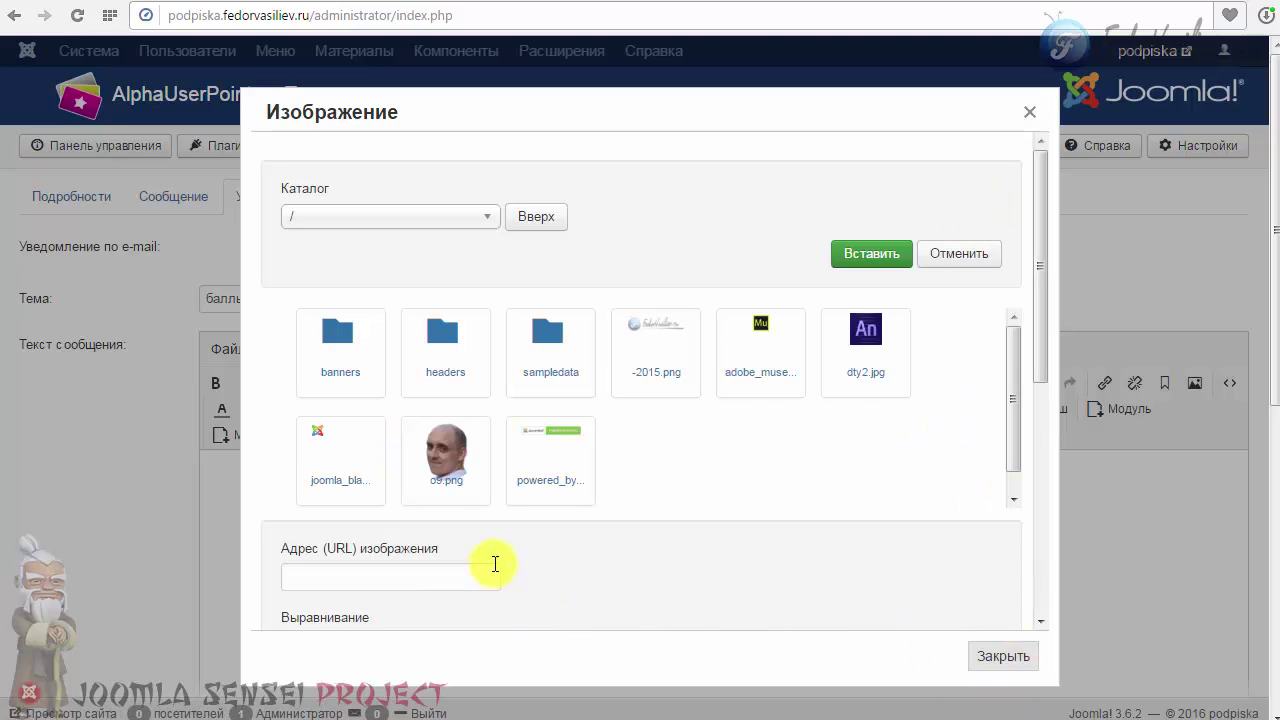
left_click(445, 462)
left_click(866, 255)
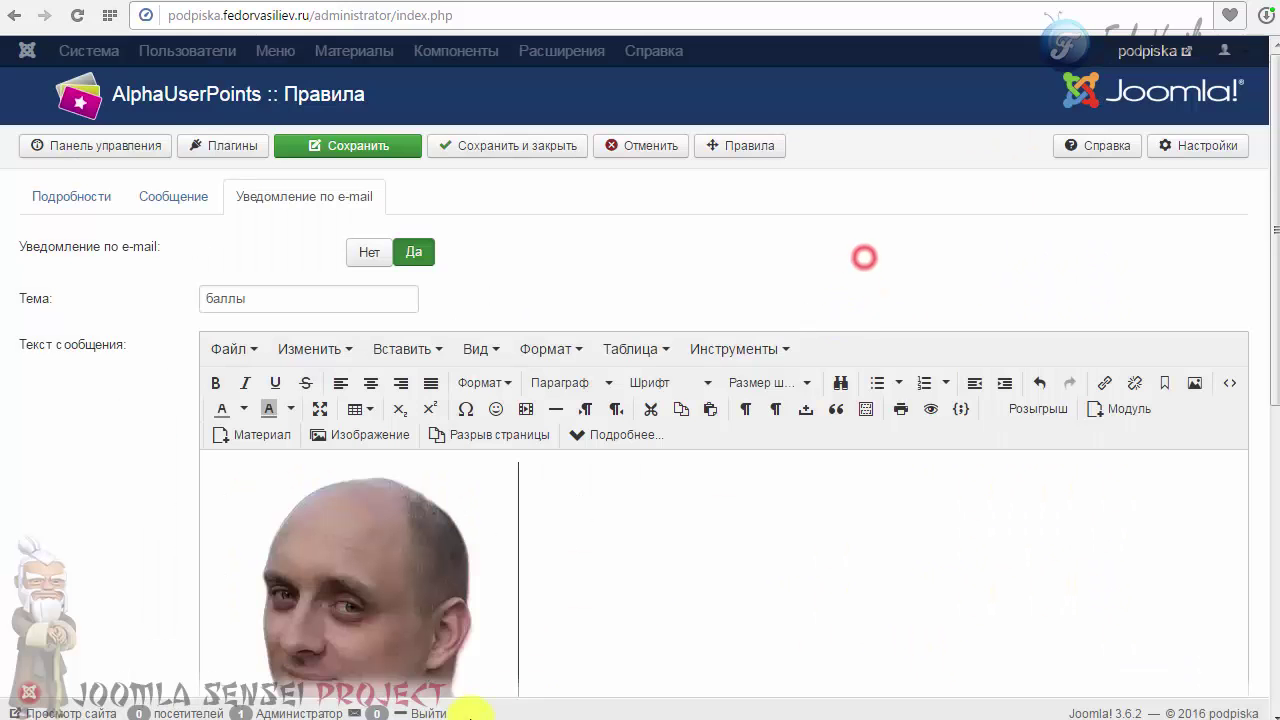
- Set «Отправка копии Админам» to «Да», then save and close the rule
scroll(480, 663, "down", 6)
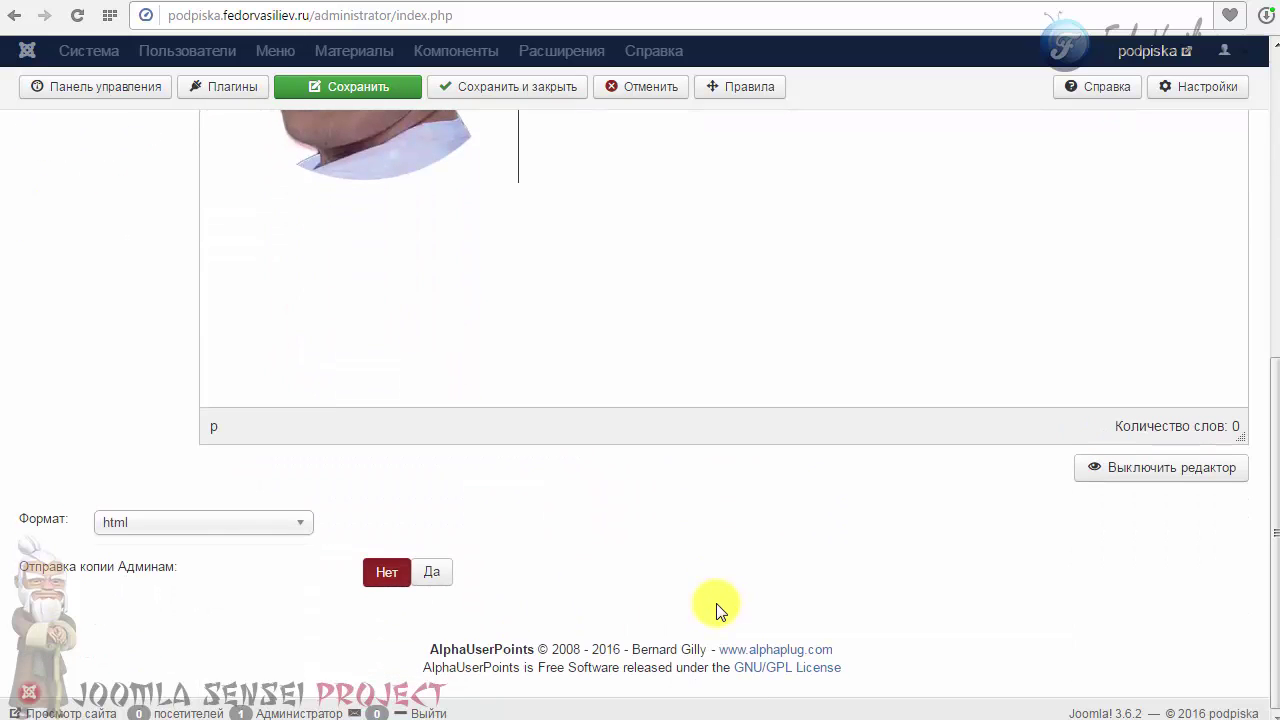
mouse_move(110, 571)
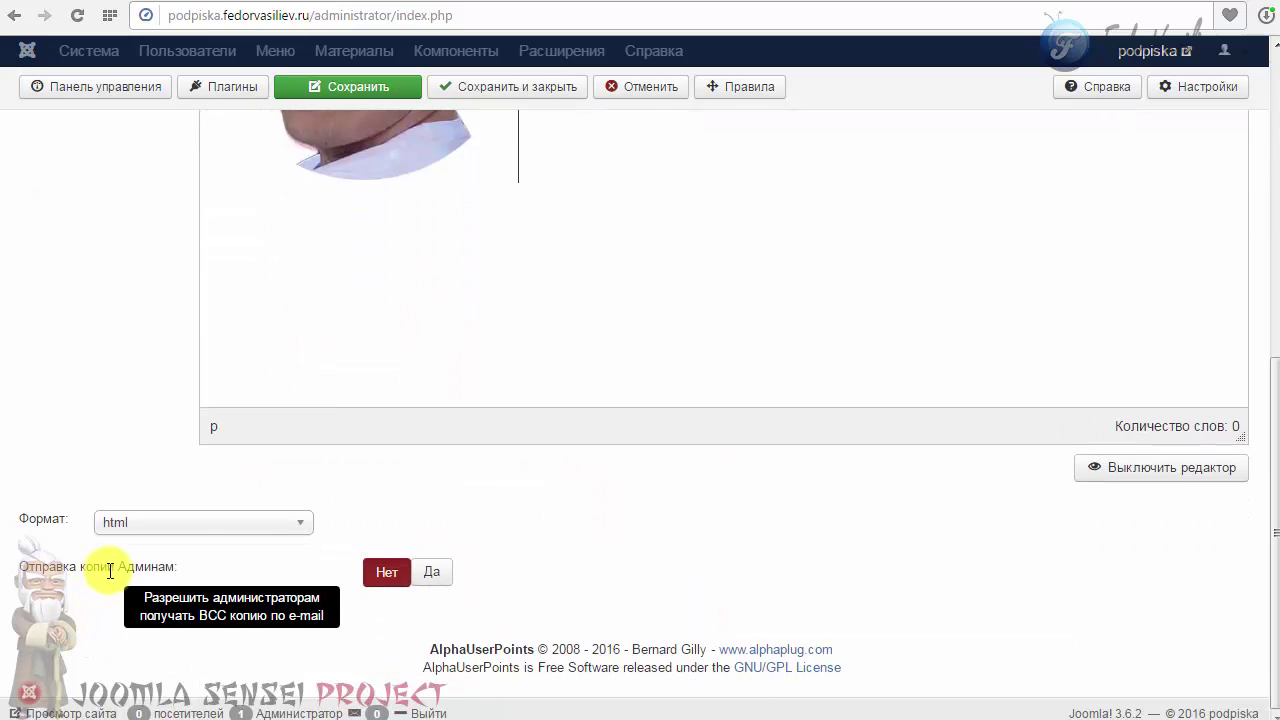
left_click(436, 576)
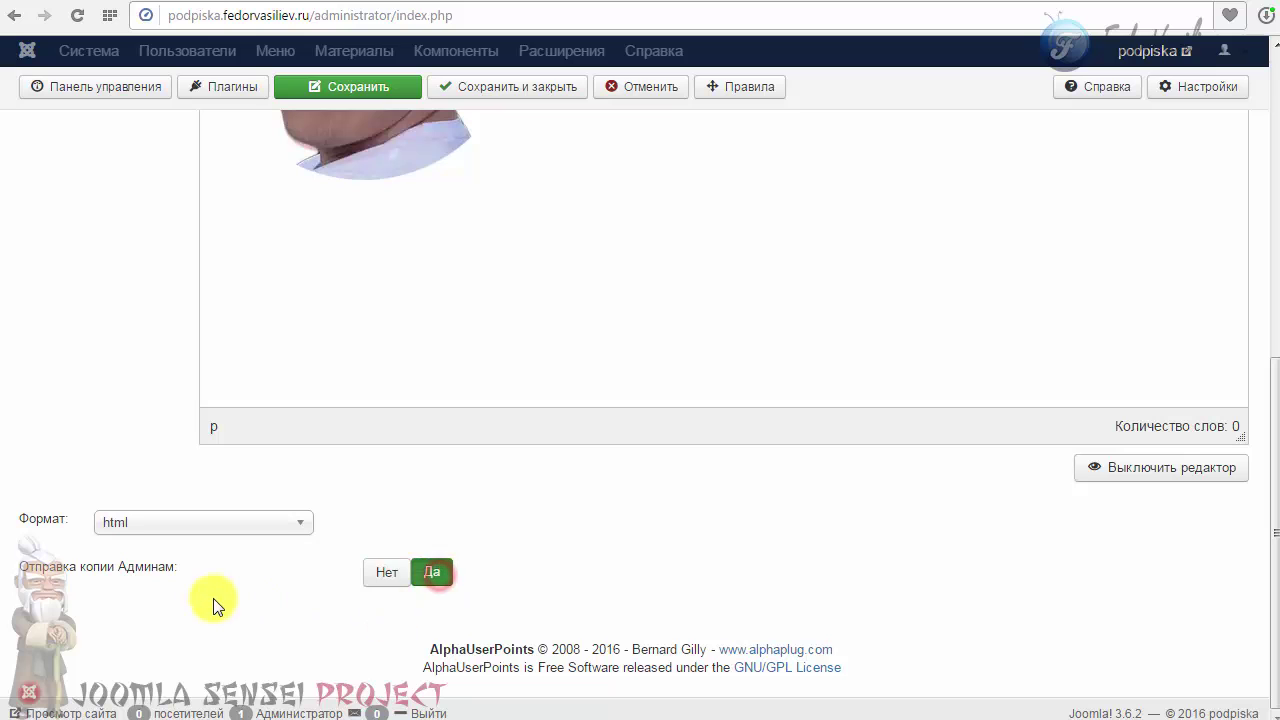
scroll(213, 610, "up", 8)
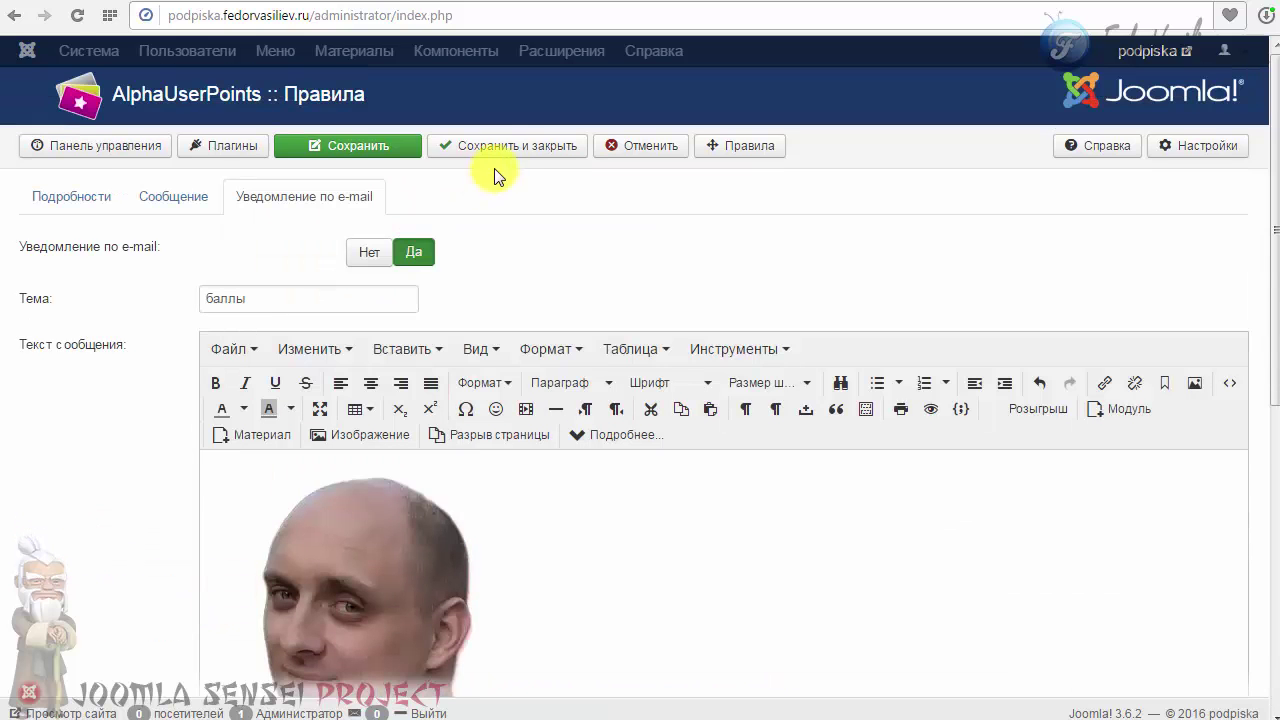
left_click(509, 147)
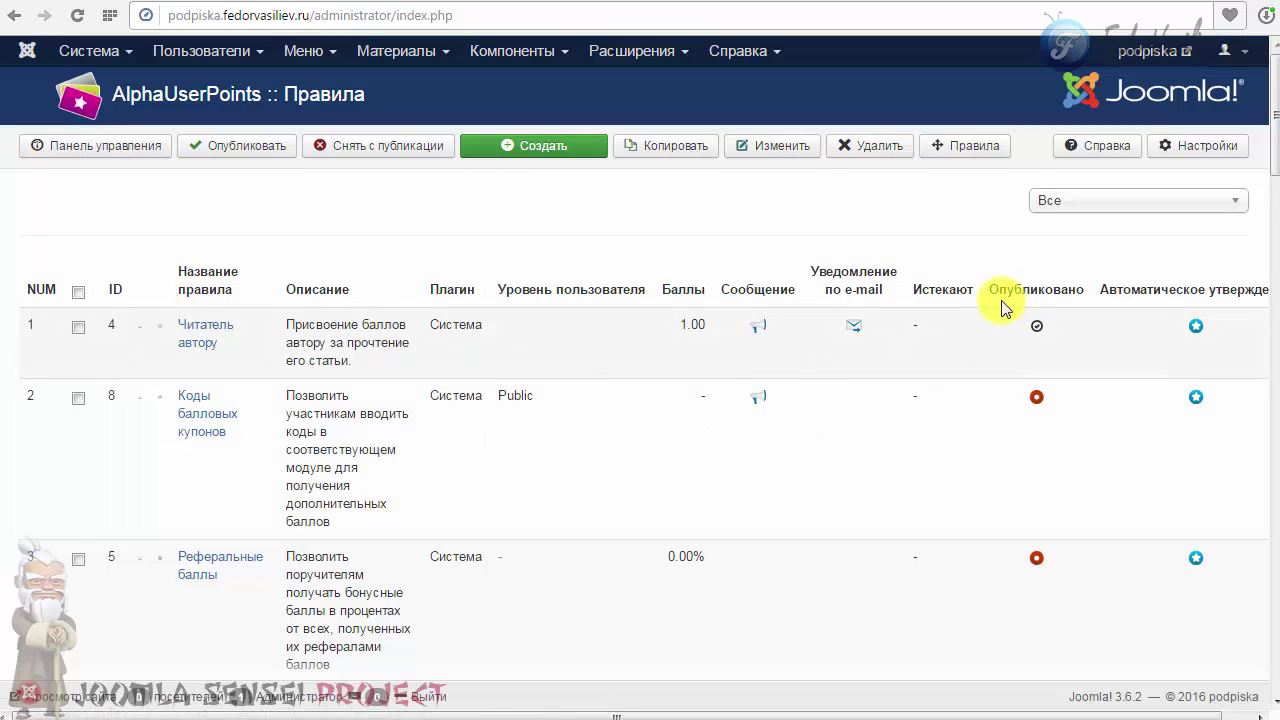
- Check the «Опубликовано» and «Уведомление по e-mail» statuses of the «Читатель автору» rule in the rules list
left_click_drag(988, 289, 1077, 291)
left_click(1070, 345)
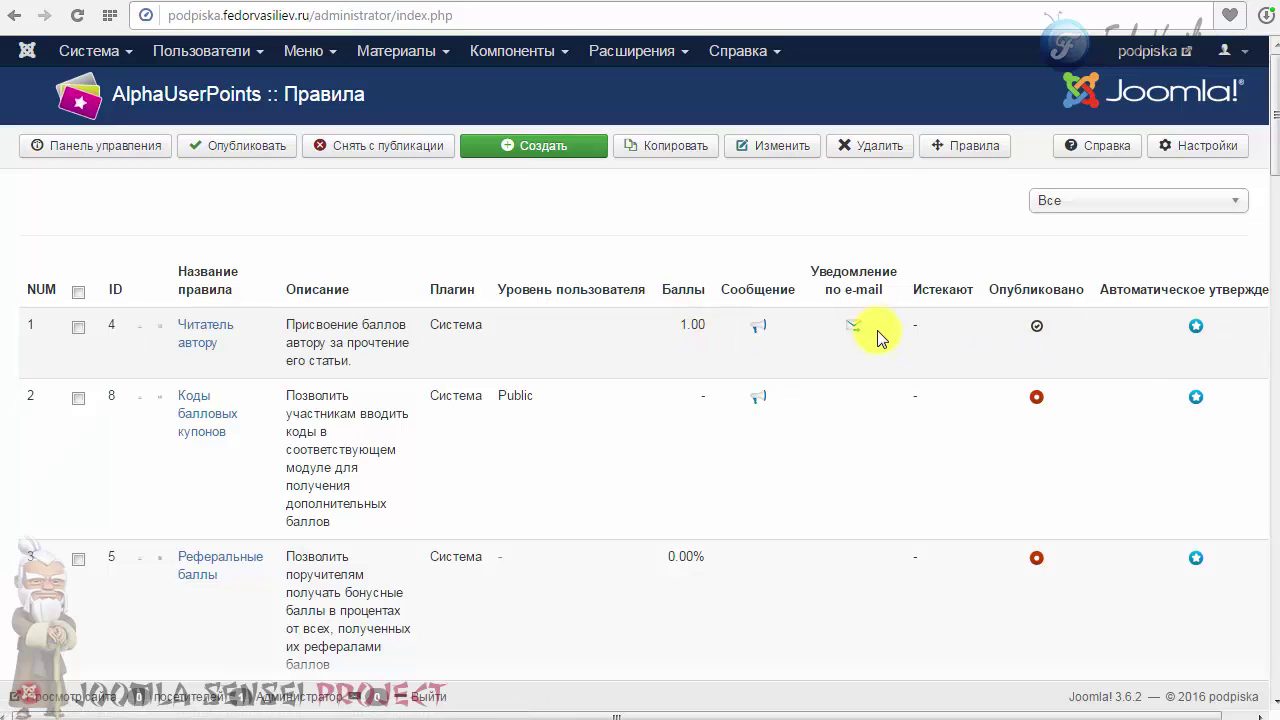
left_click(862, 290)
left_click(870, 365)
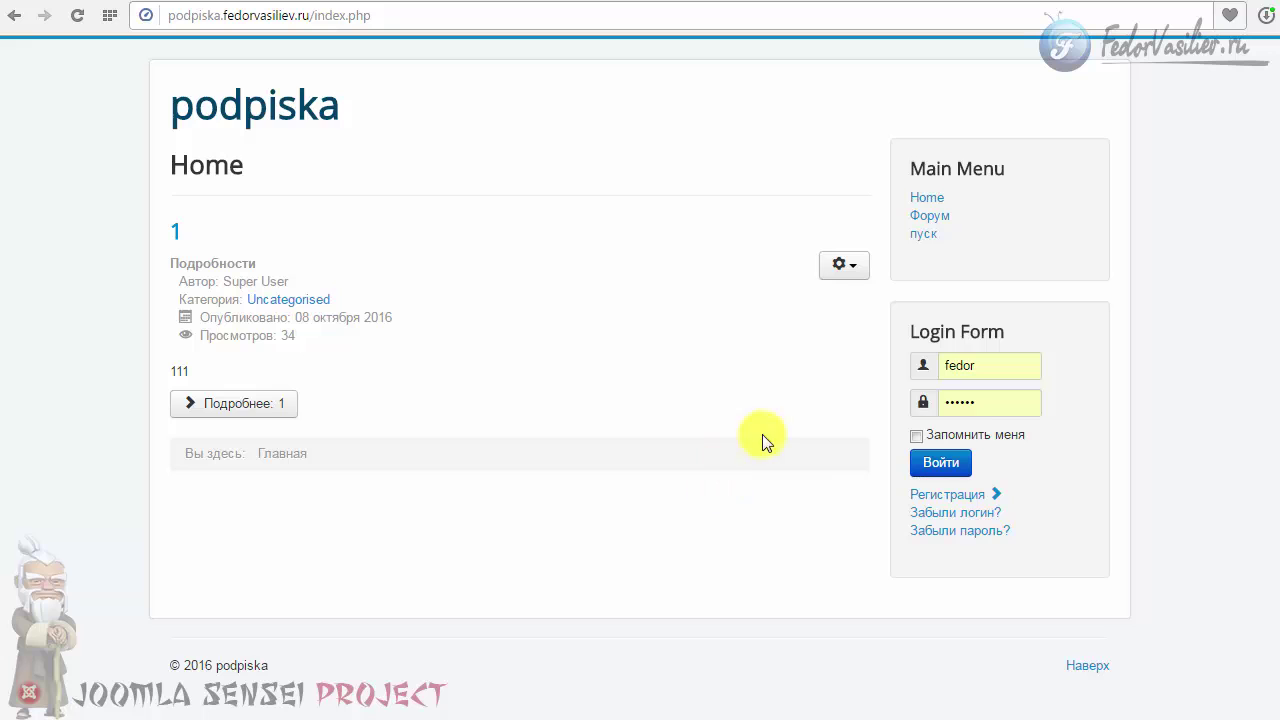
- Log in to the site's front end with the filled-in account and open the full text of article «1»
left_click(938, 462)
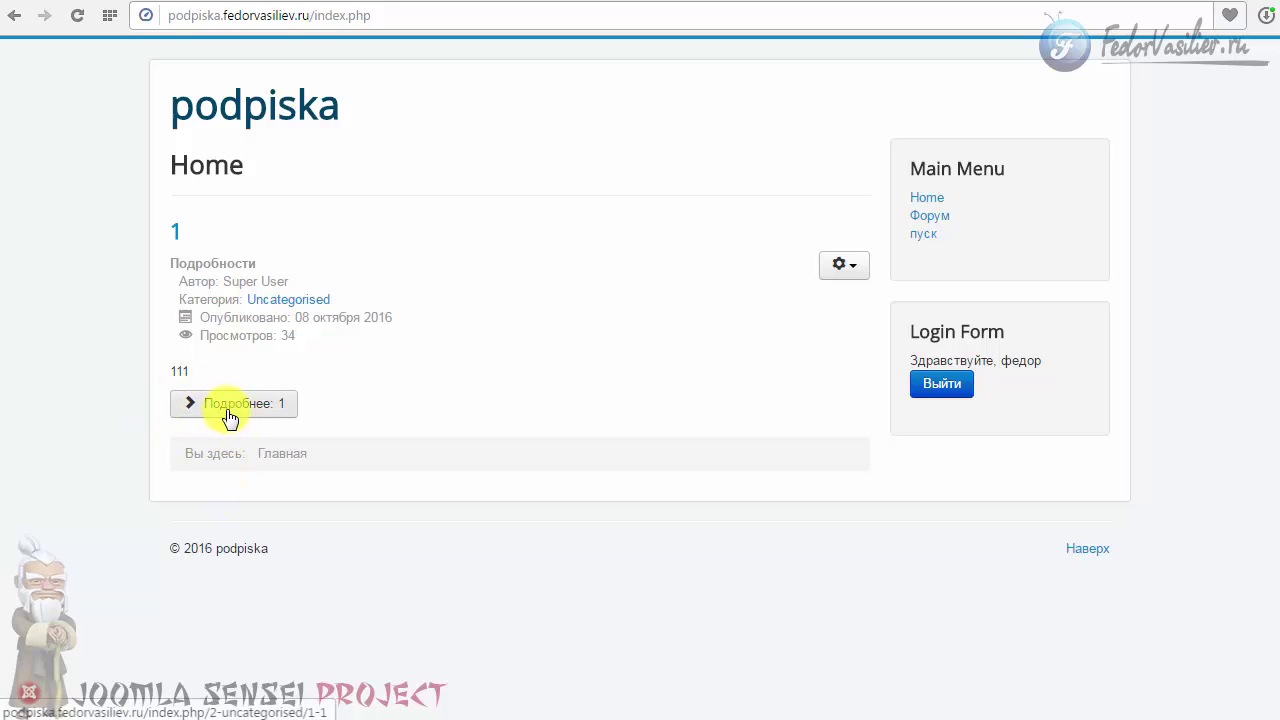
double_click(1015, 362)
left_click(1017, 394)
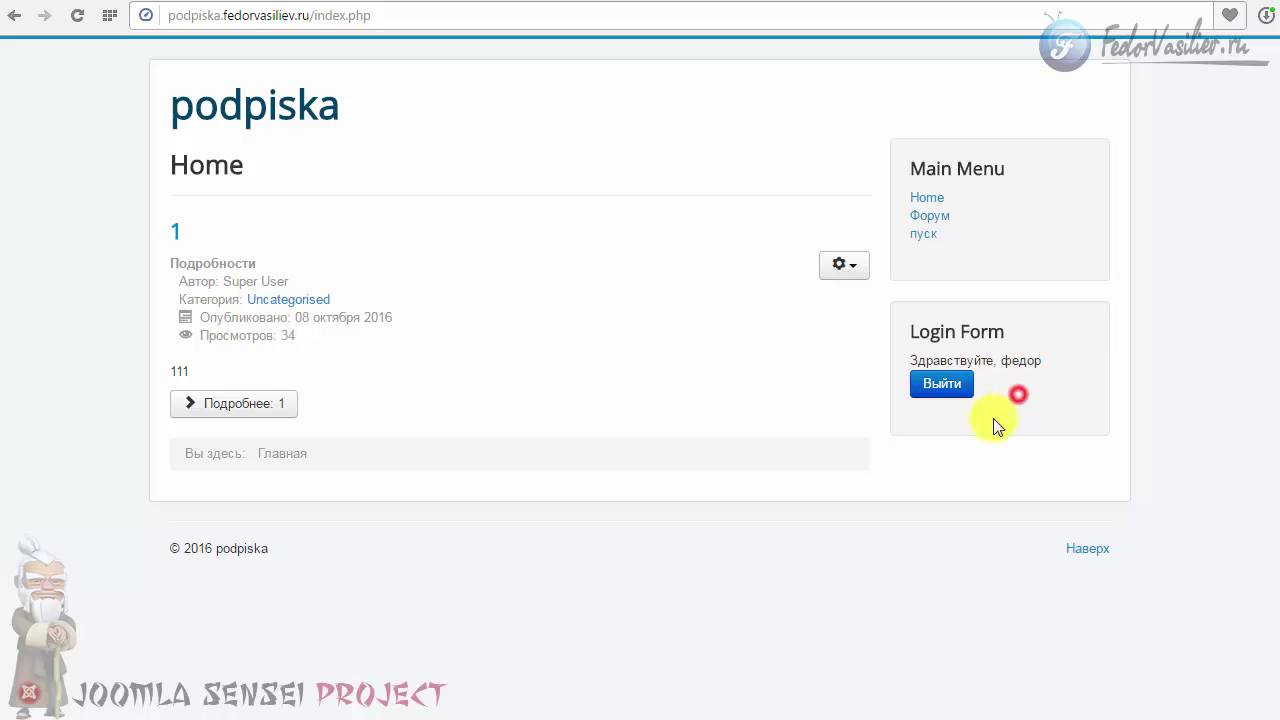
left_click(236, 410)
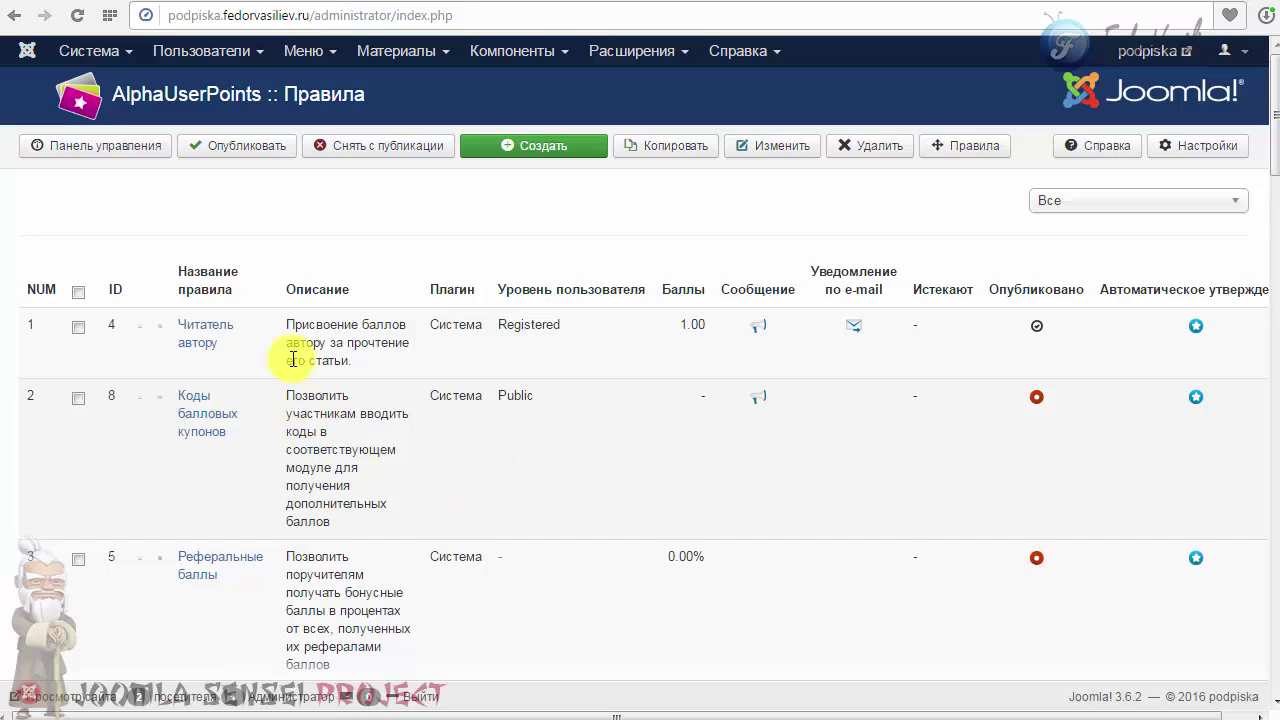
- Read the description of the «Читатель автору» rule in the rules list and check the site's home page
left_click_drag(288, 322, 337, 360)
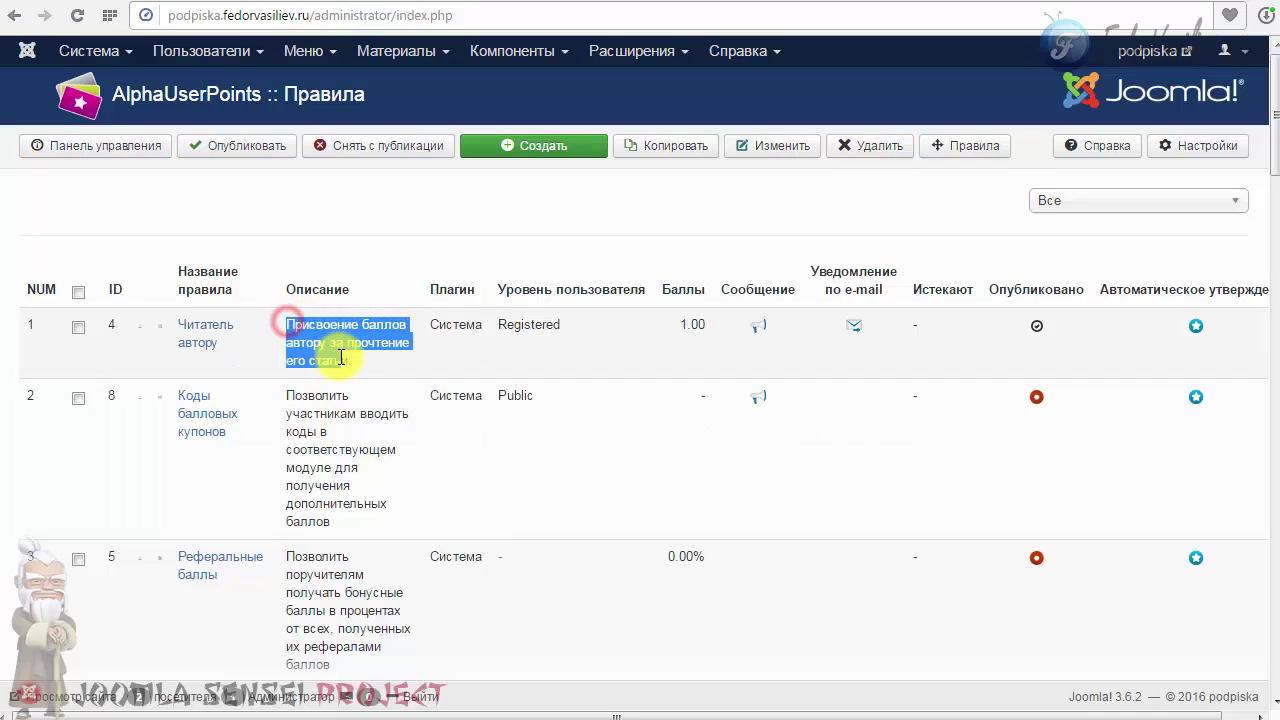
left_click(363, 363)
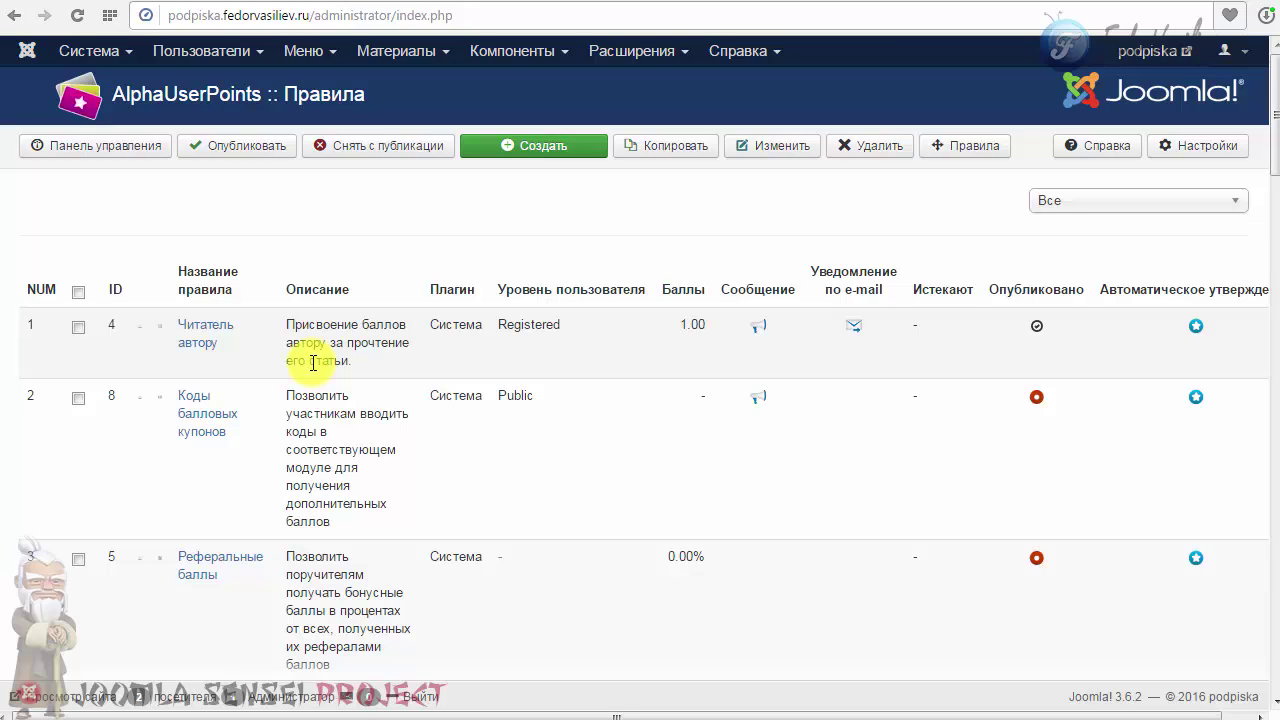
left_click_drag(286, 325, 365, 370)
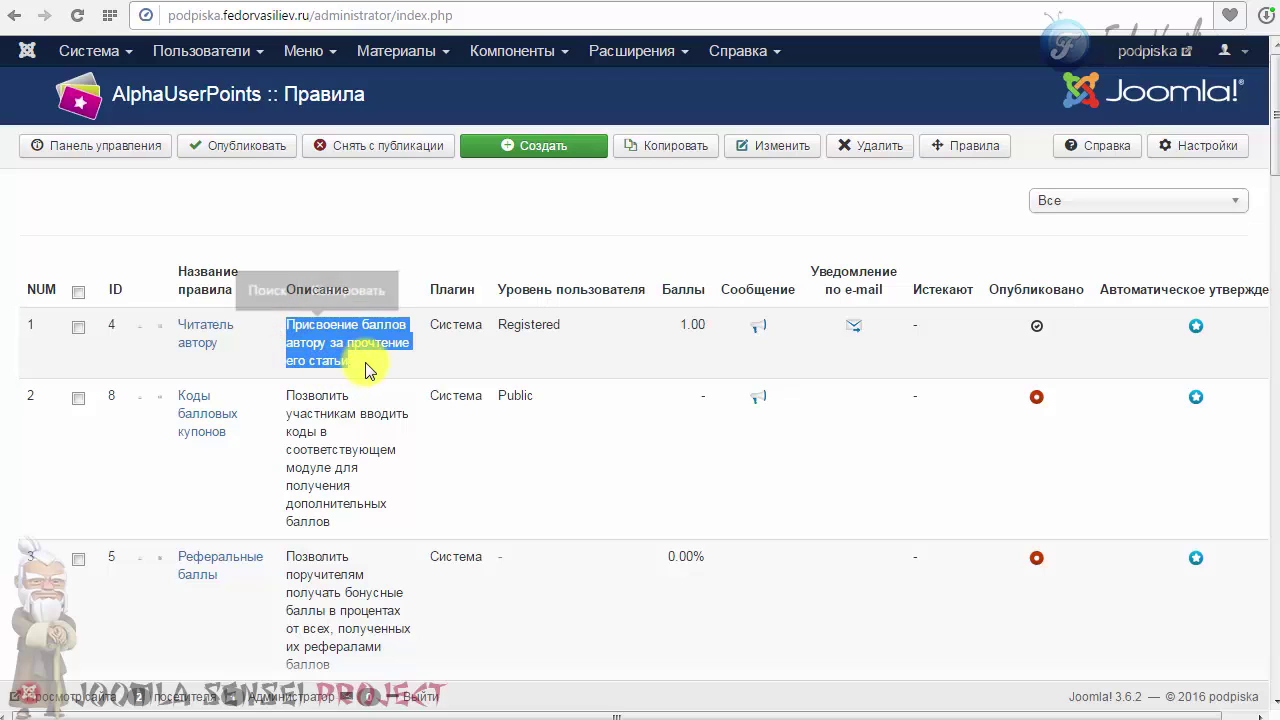
left_click(365, 370)
left_click(1117, 2)
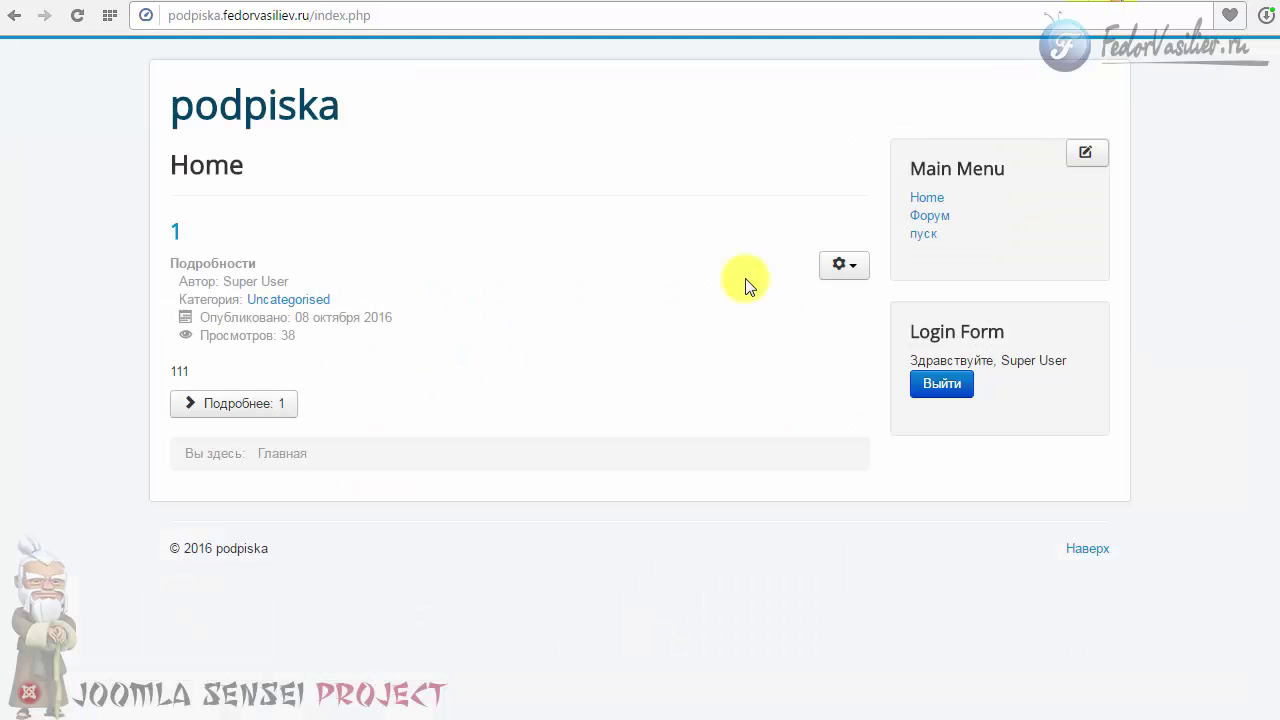
left_click(1052, 6)
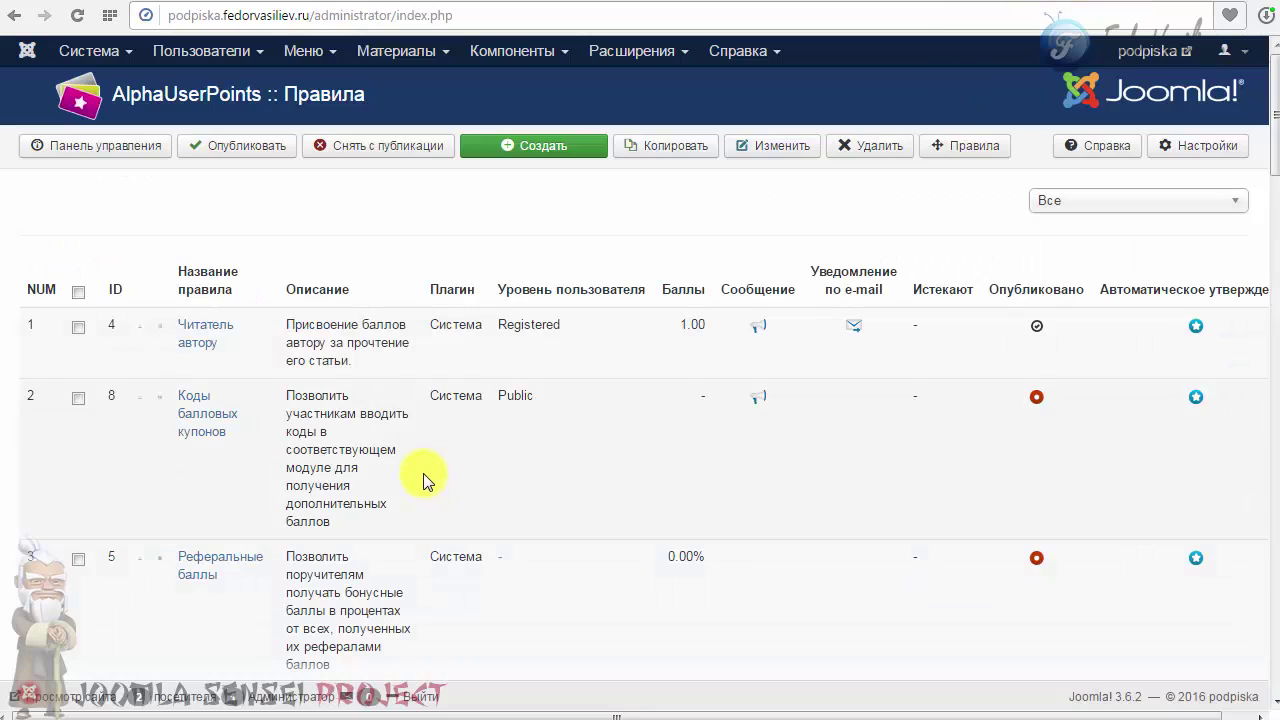
- Open the «Читатель автору» rule, check its «Уровень пользователя» options, and close the rule without saving
left_click(200, 343)
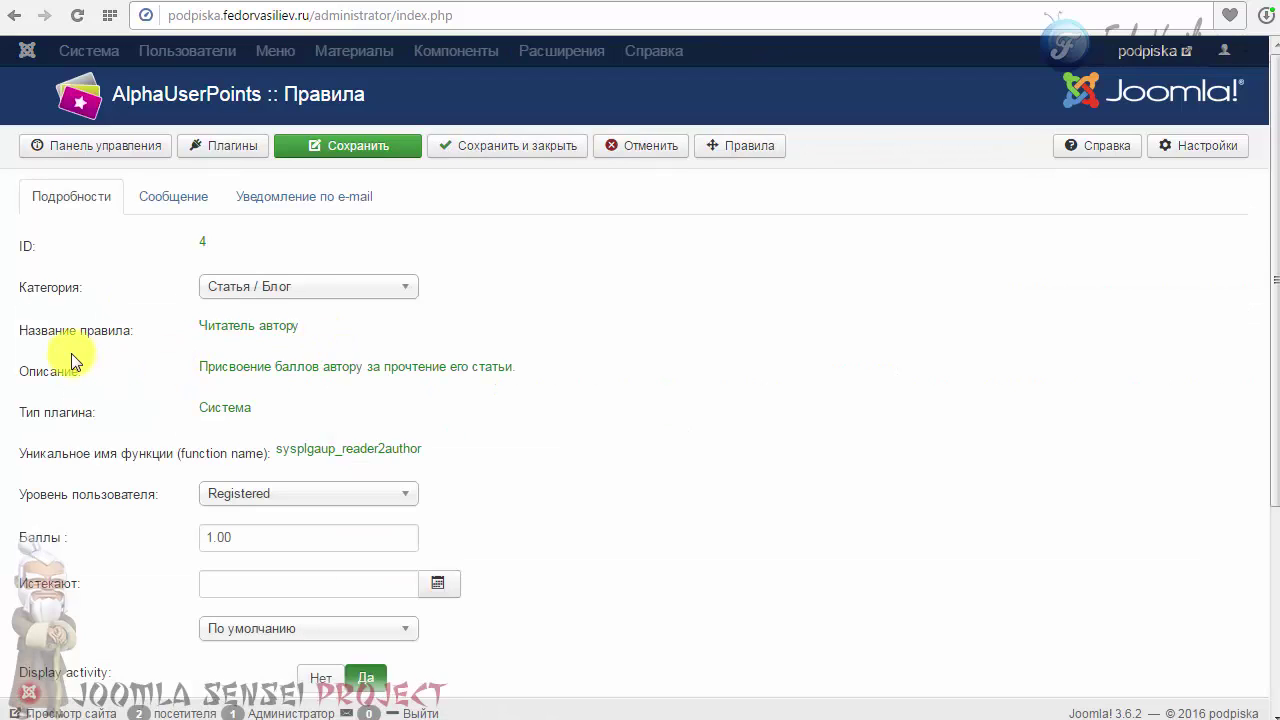
scroll(607, 330, "down", 1)
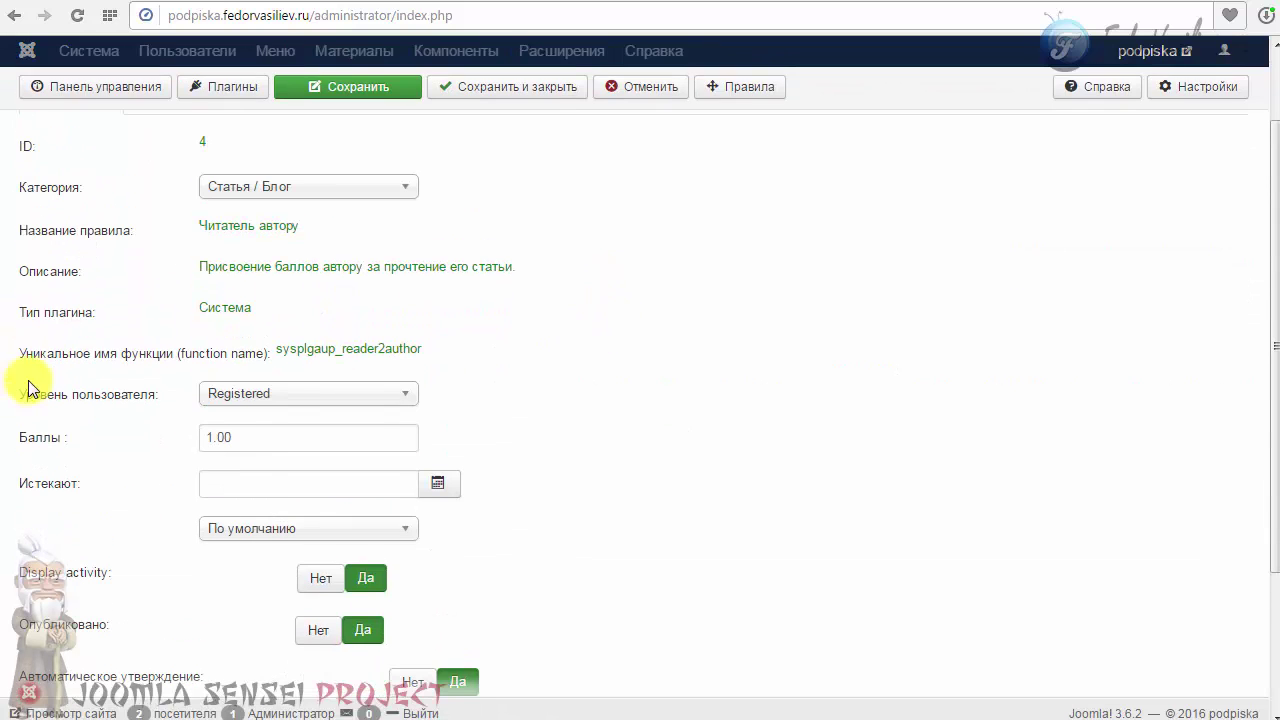
left_click_drag(24, 396, 128, 397)
left_click(224, 397)
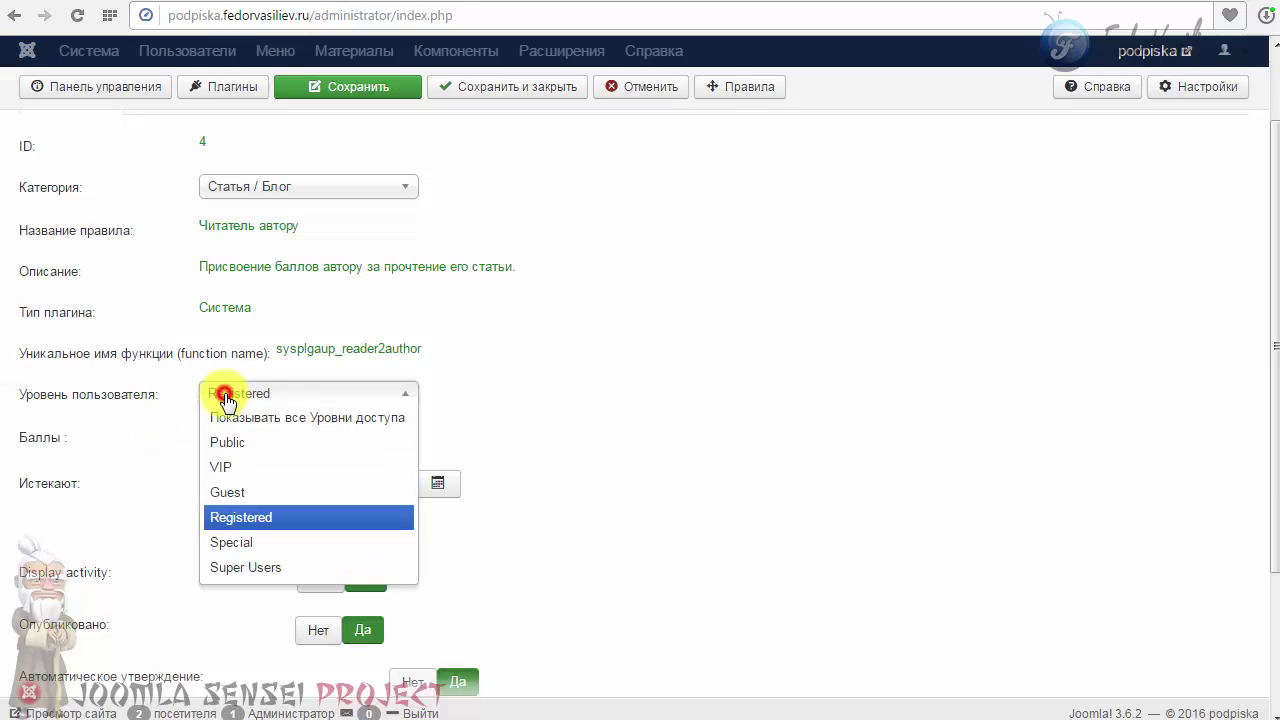
left_click(256, 527)
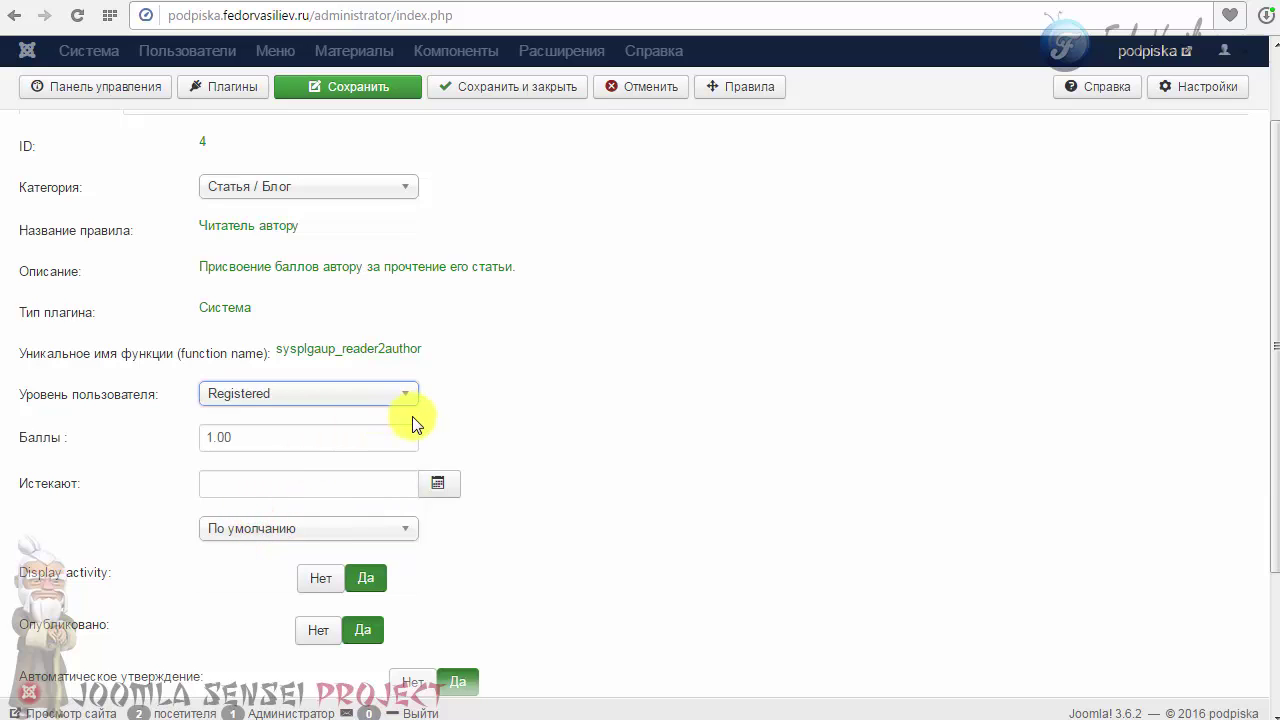
scroll(438, 419, "up", 1)
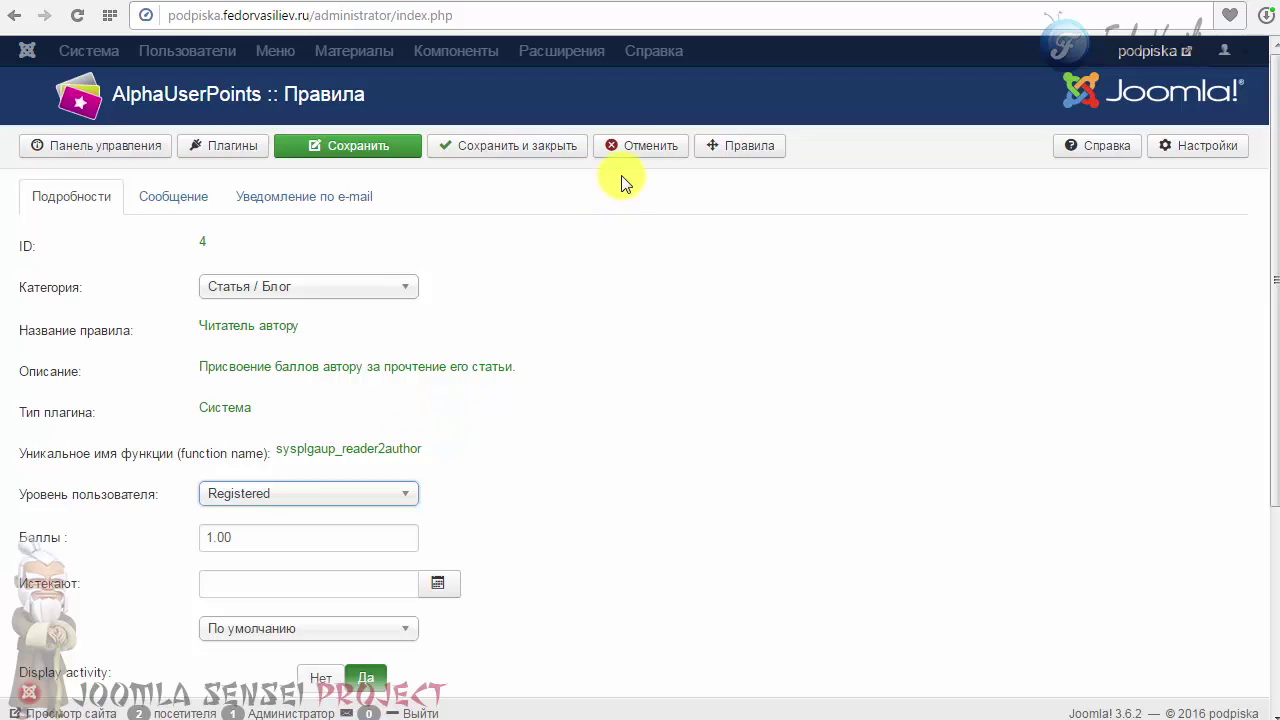
left_click(640, 146)
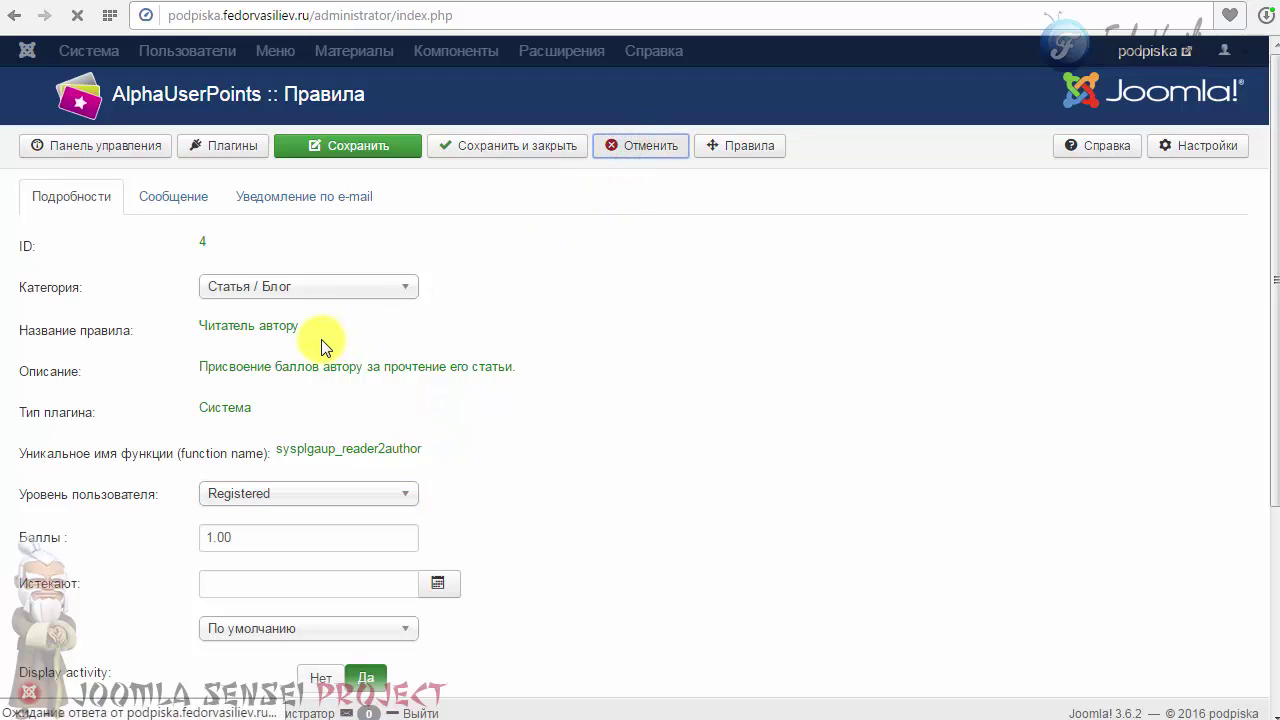
- Open the AlphaUserPoints control panel and read the total number of points earned by the community
left_click(97, 146)
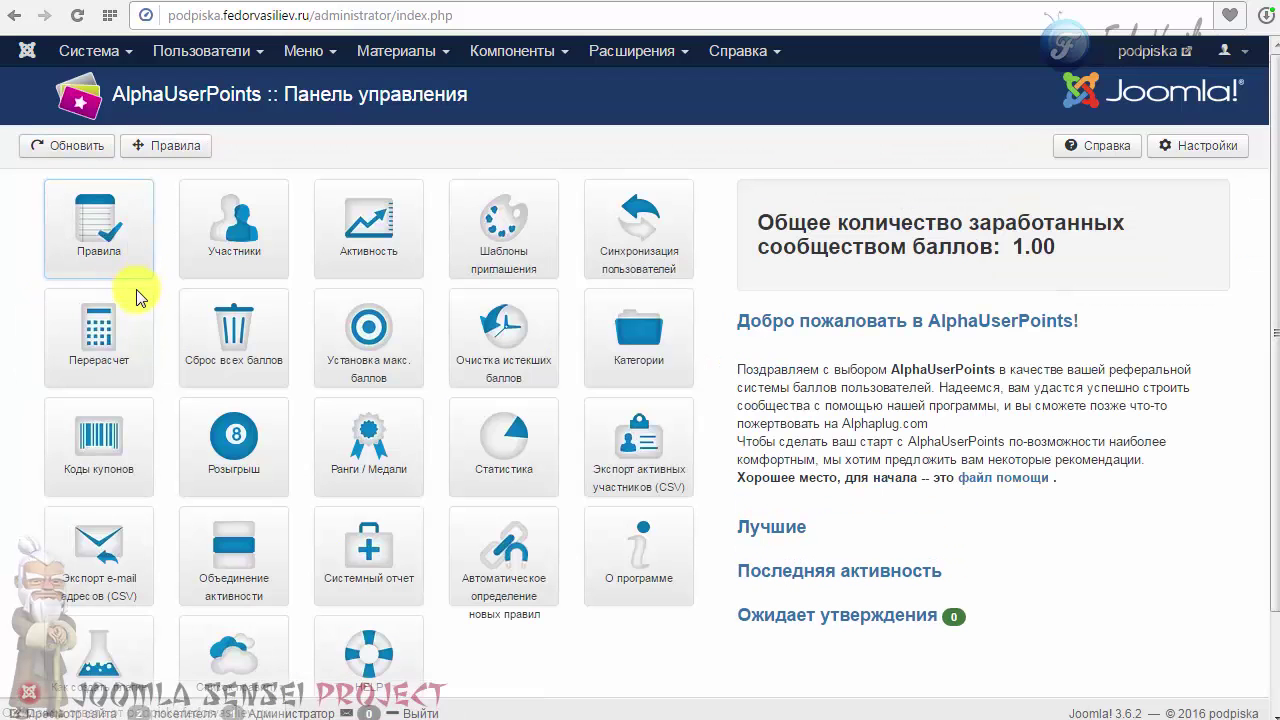
left_click_drag(743, 214, 907, 279)
left_click(907, 279)
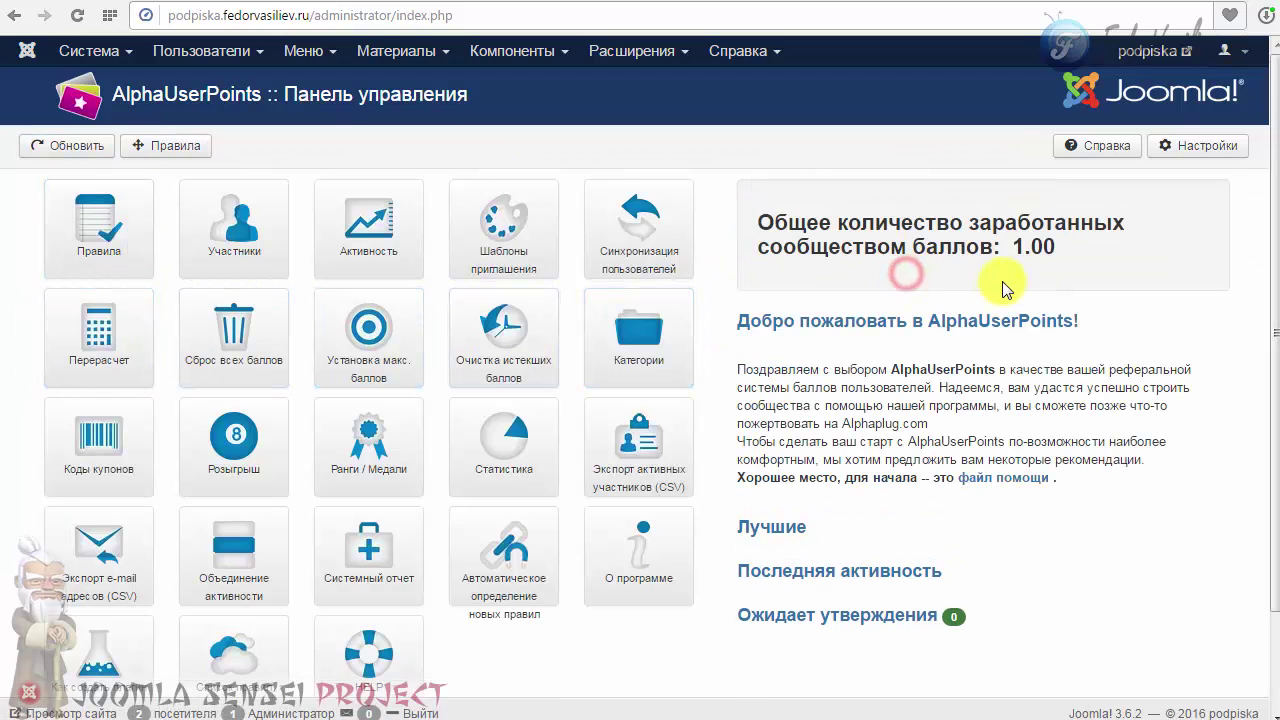
left_click_drag(798, 246, 1106, 262)
left_click(1094, 260)
left_click_drag(757, 246, 913, 252)
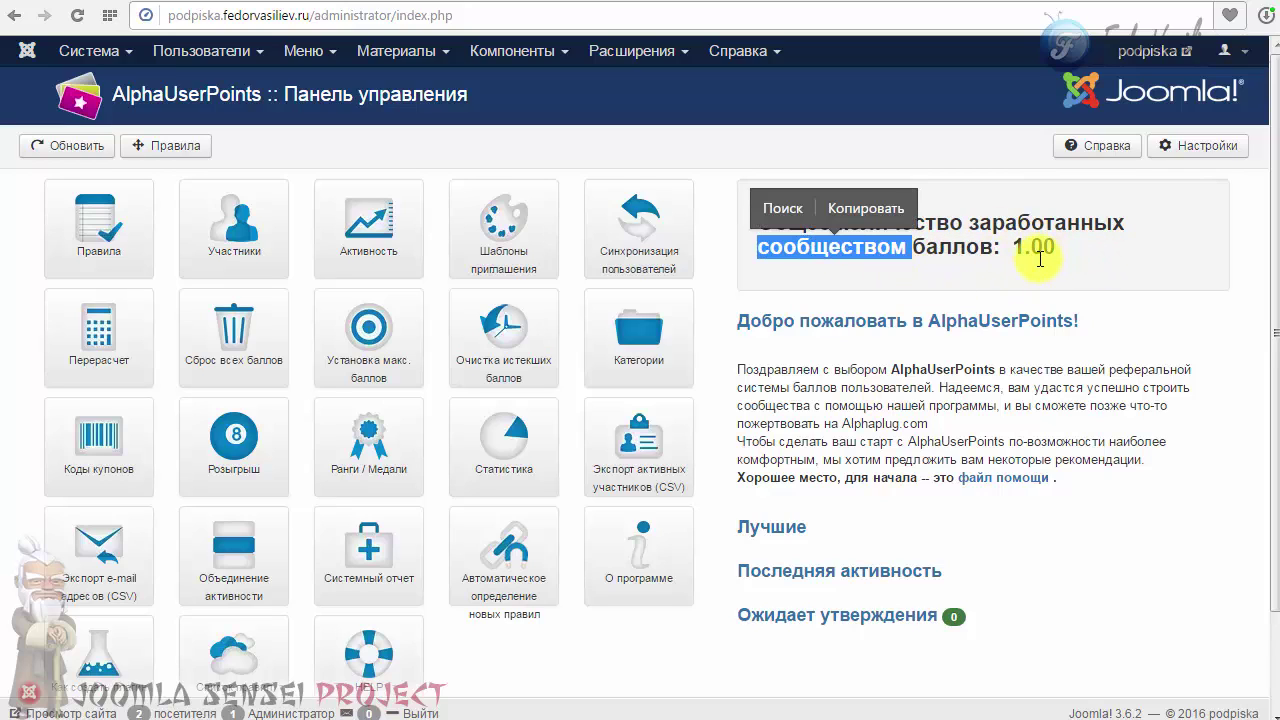
left_click(1072, 249)
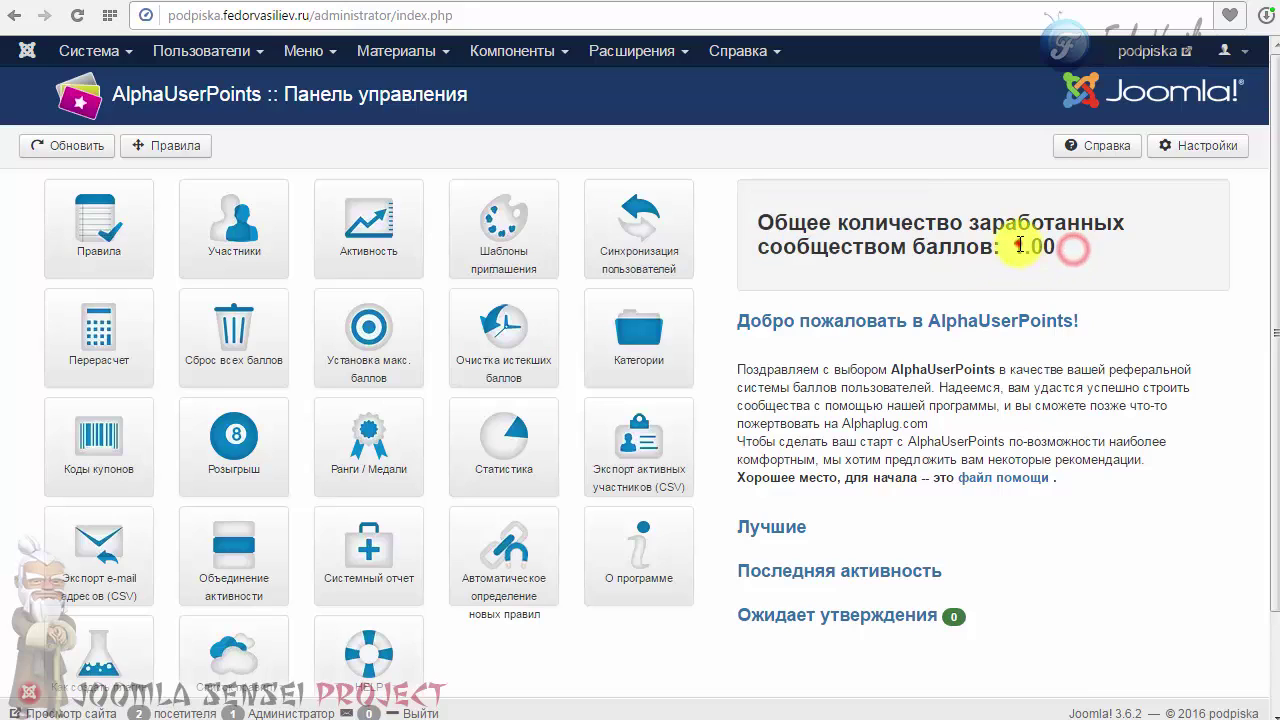
double_click(1019, 246)
left_click(1073, 262)
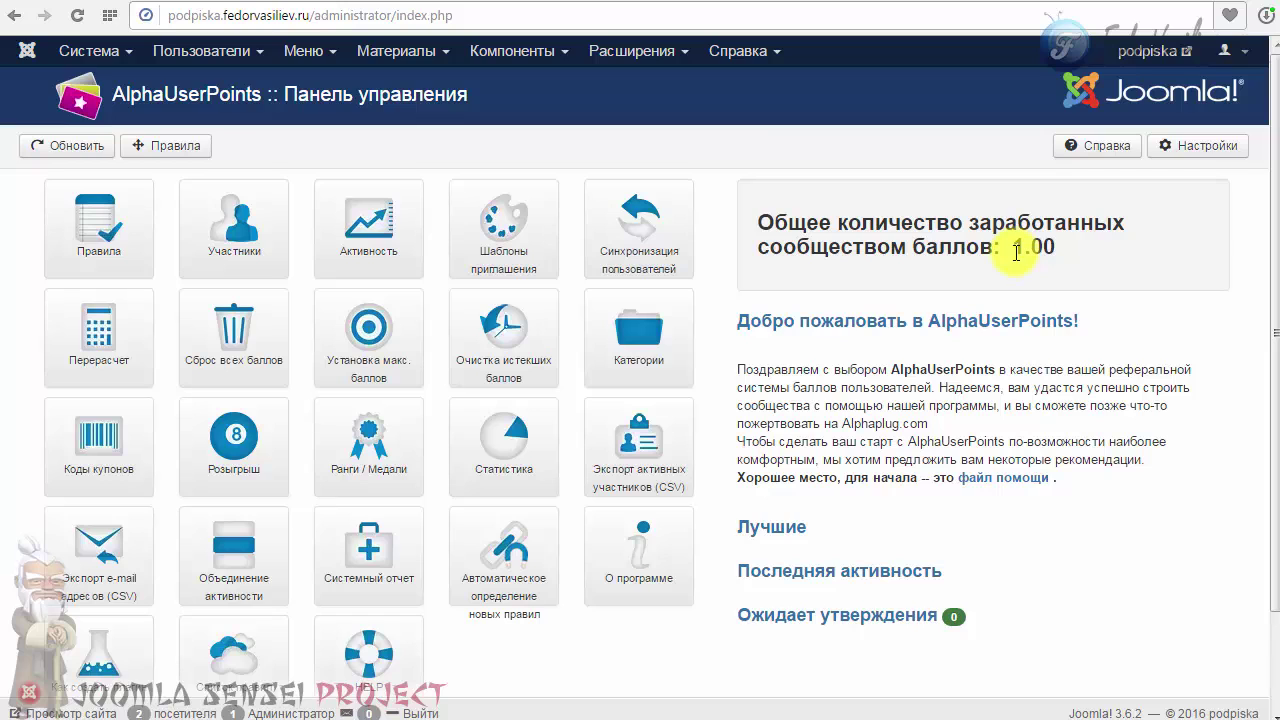
double_click(1062, 249)
left_click(1068, 251)
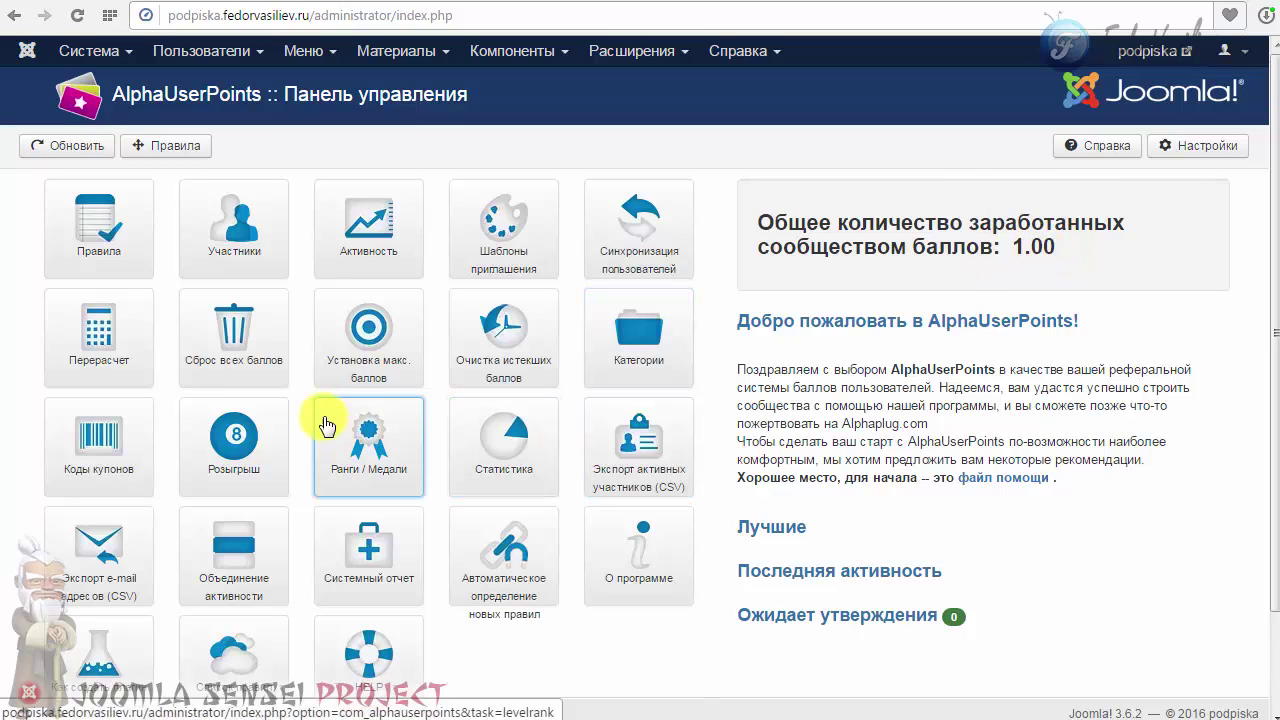
- Open the «Участники» list and check the «Баллы» value of the admin account
left_click(247, 219)
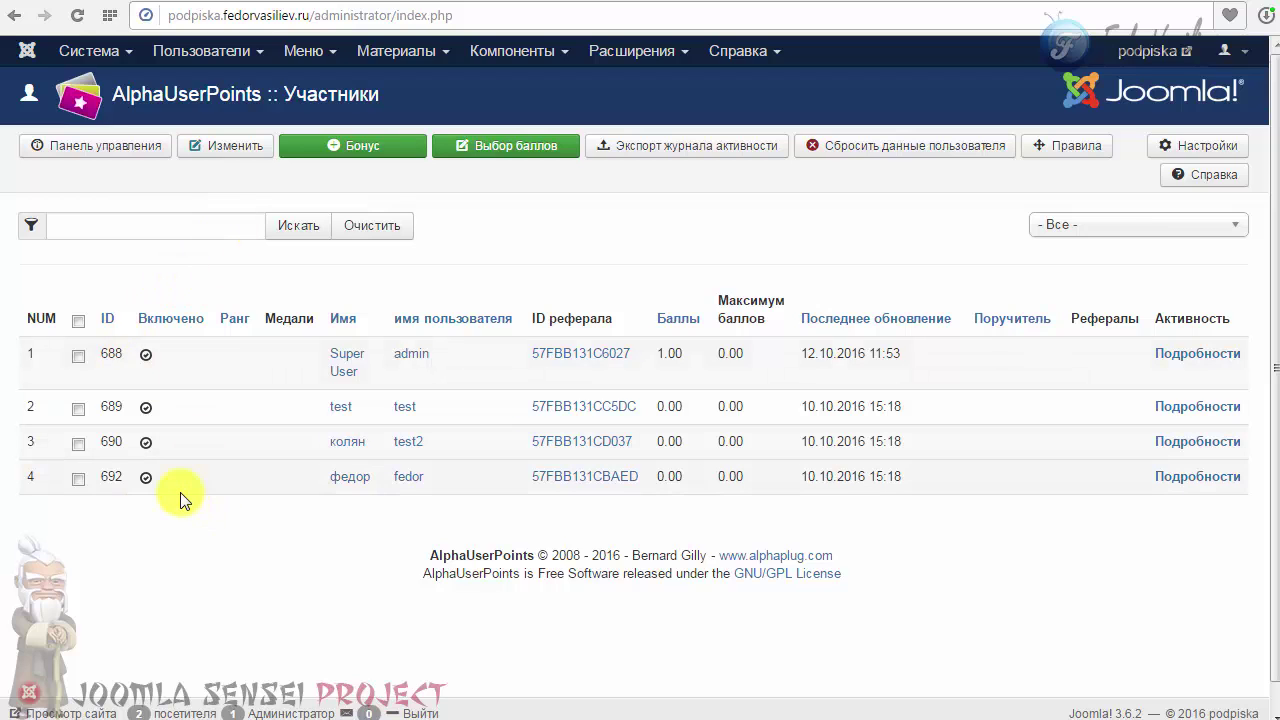
left_click_drag(397, 353, 336, 350)
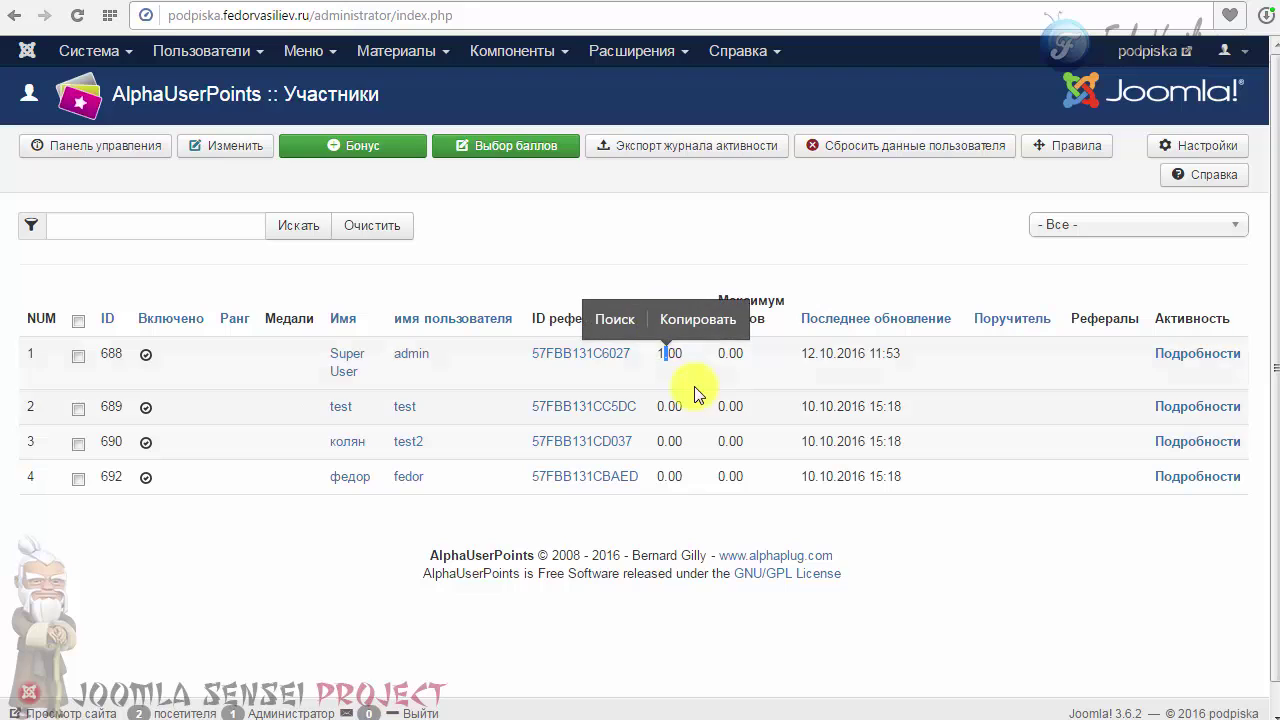
double_click(686, 354)
left_click(652, 366)
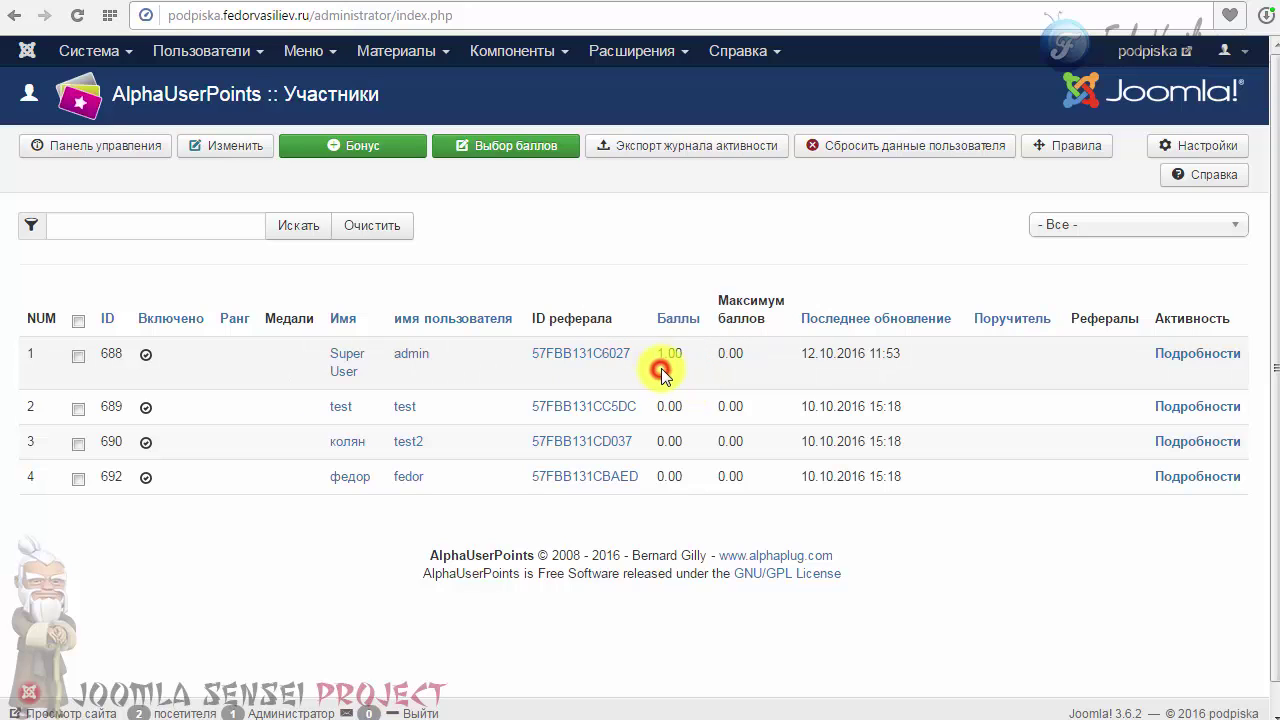
left_click(663, 360)
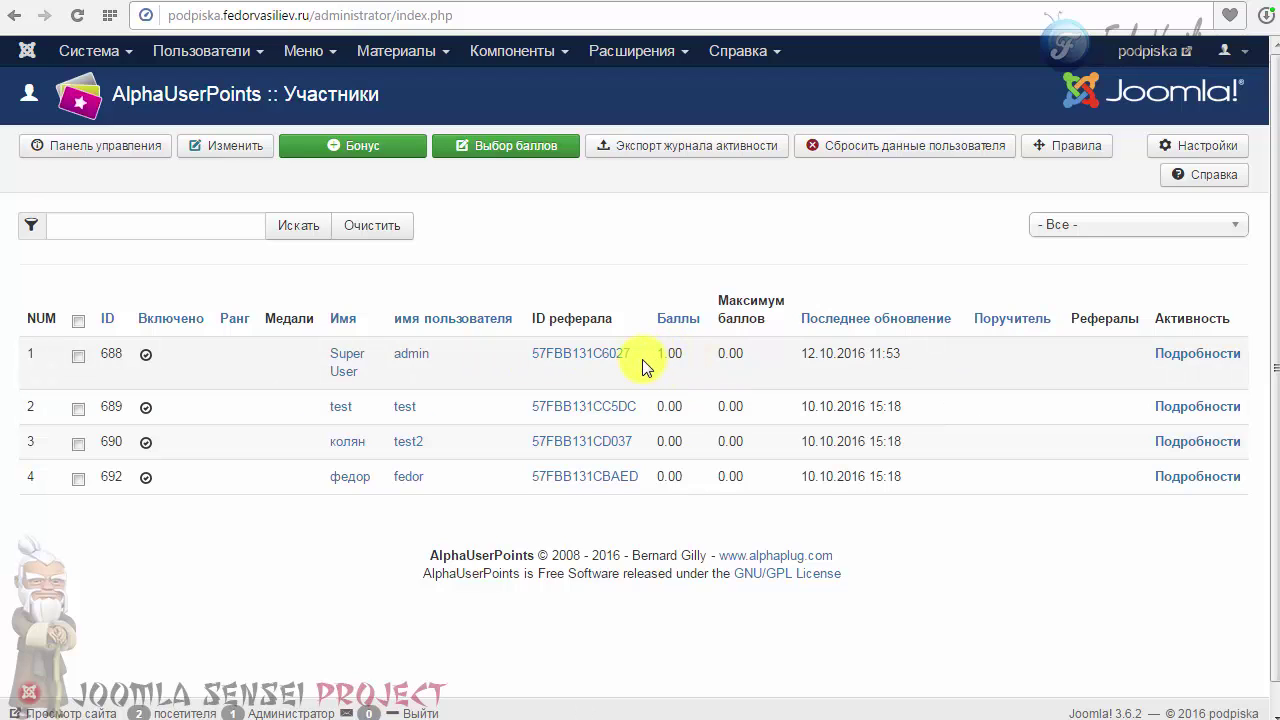
- Return to the control panel and check the admin's points in the «Лучшие» section
left_click(63, 148)
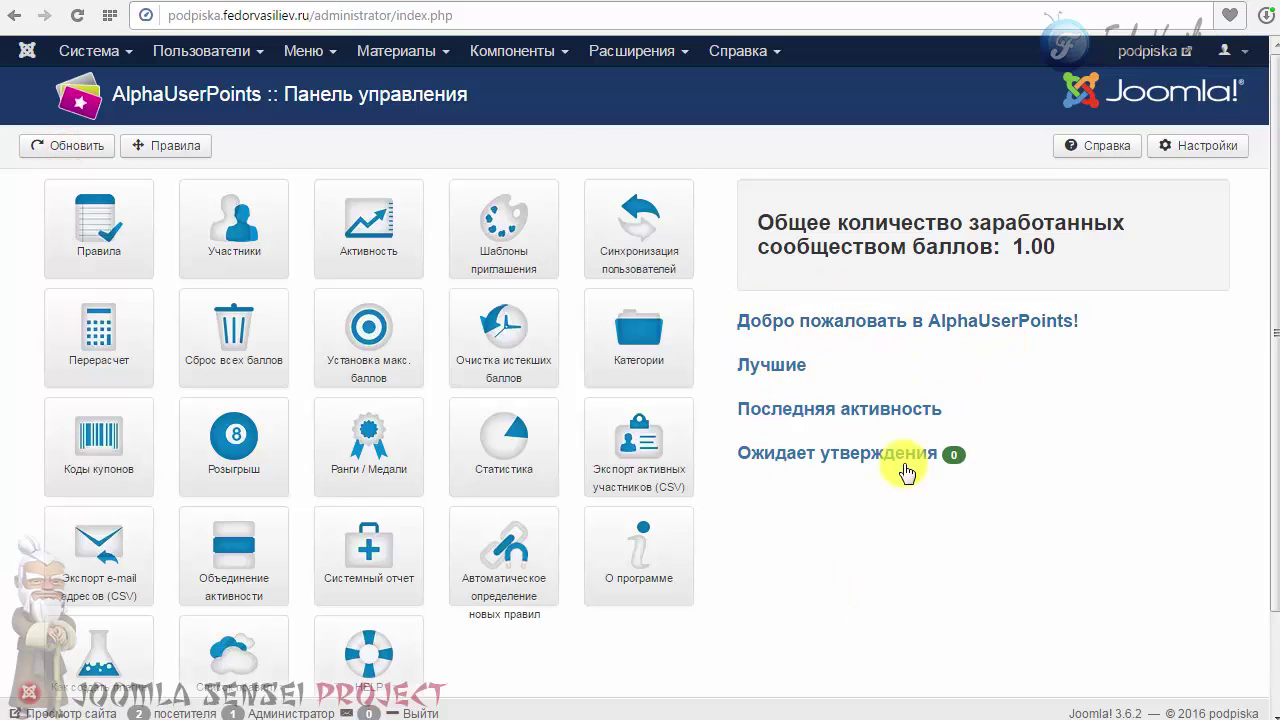
left_click(761, 372)
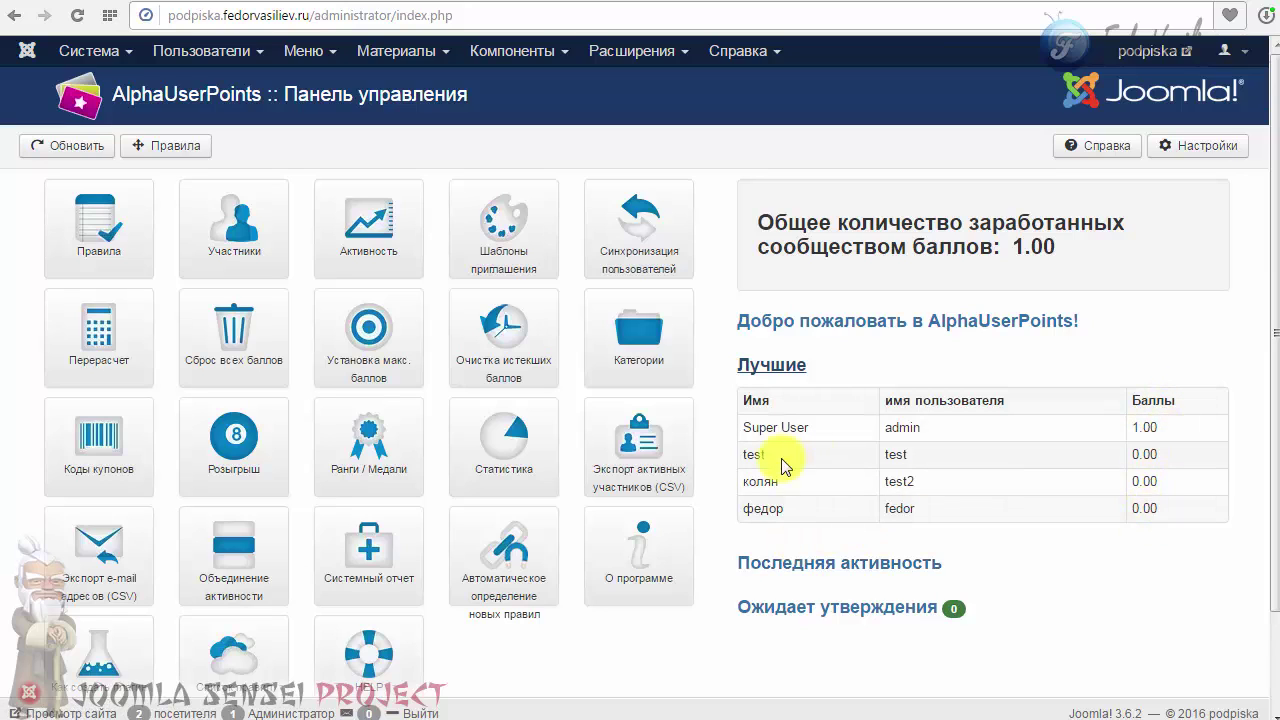
left_click_drag(1172, 428, 1124, 428)
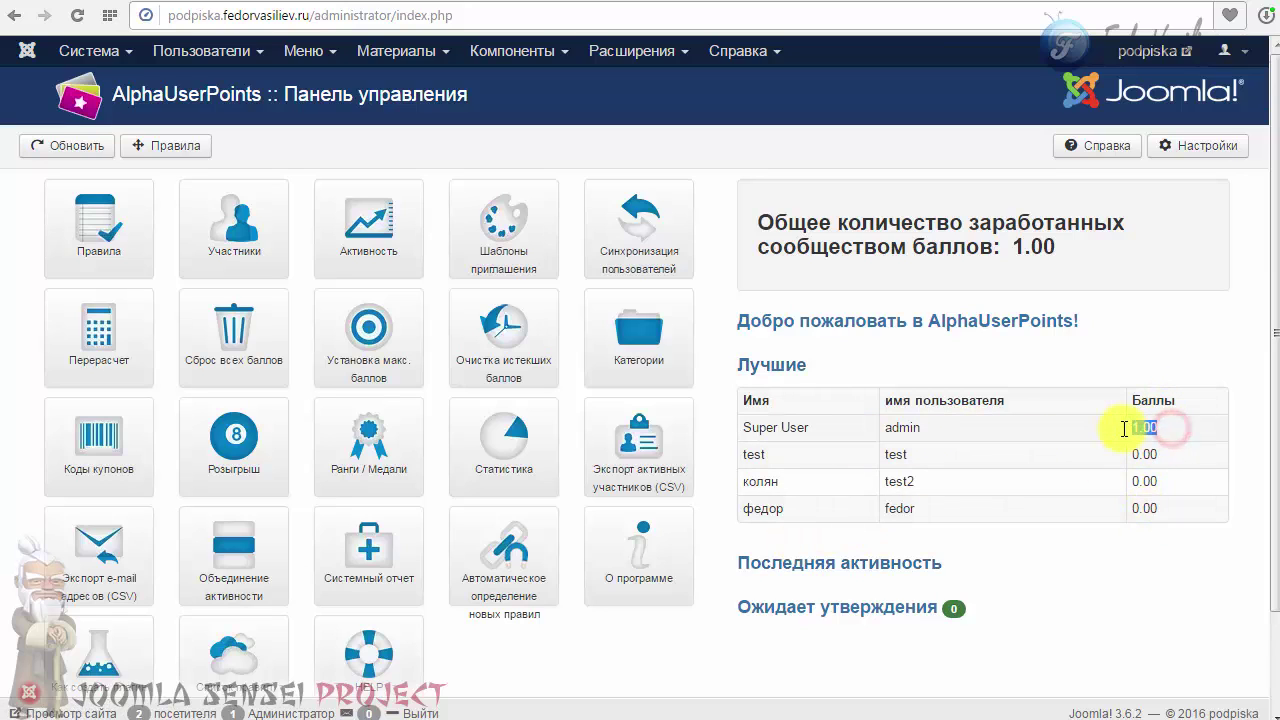
left_click(1098, 428)
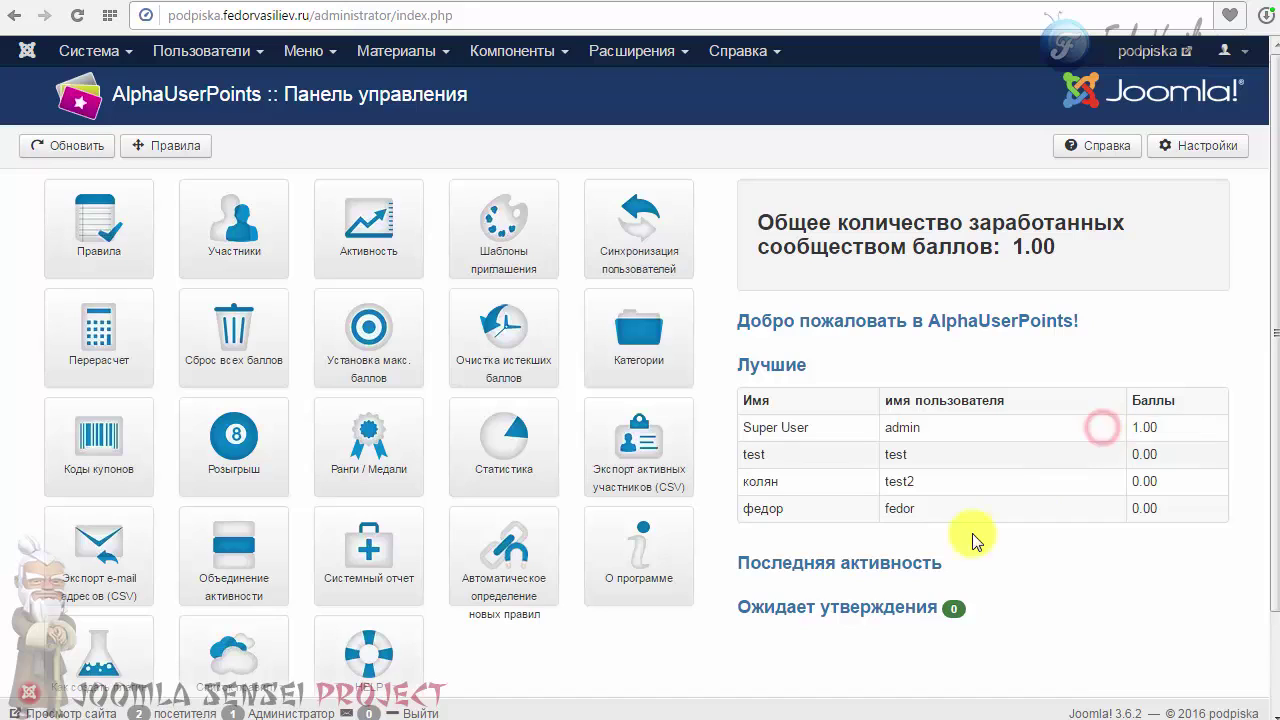
- Examine the «Читатель автору» entry and points under «Последняя активность», and check the «Ожидает утверждения» section
left_click(817, 566)
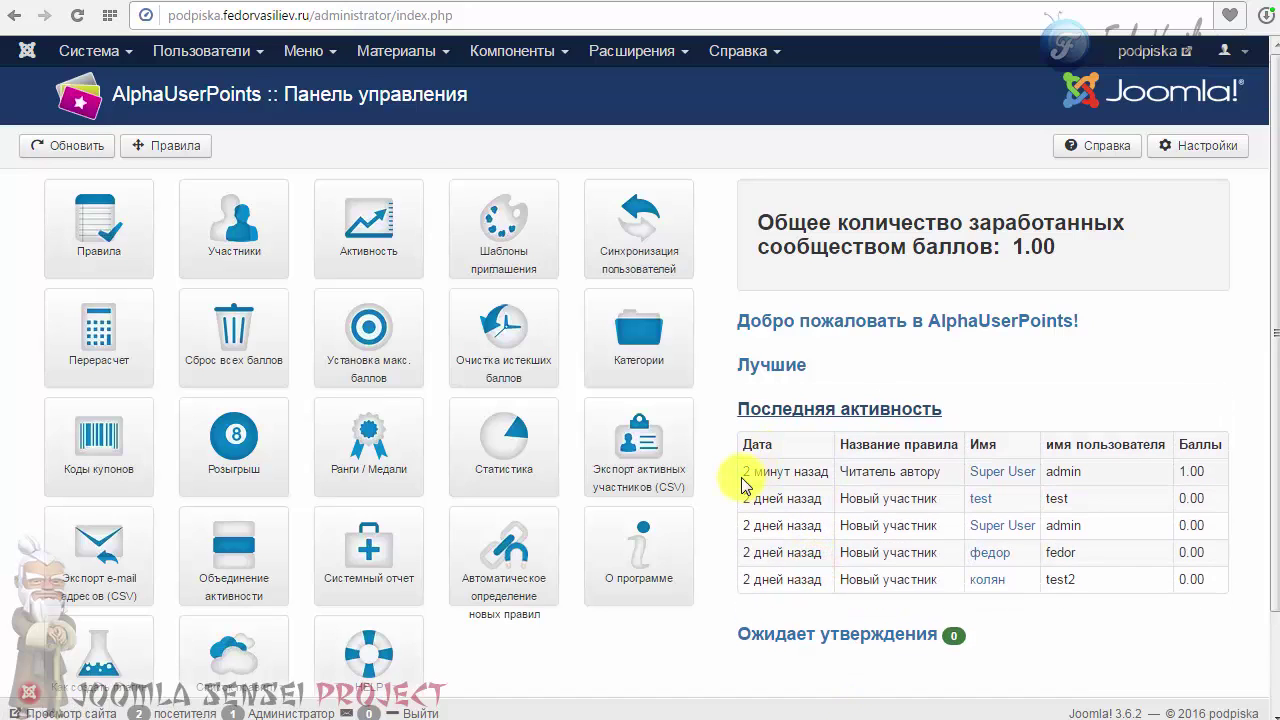
left_click_drag(742, 472, 978, 444)
left_click(857, 484)
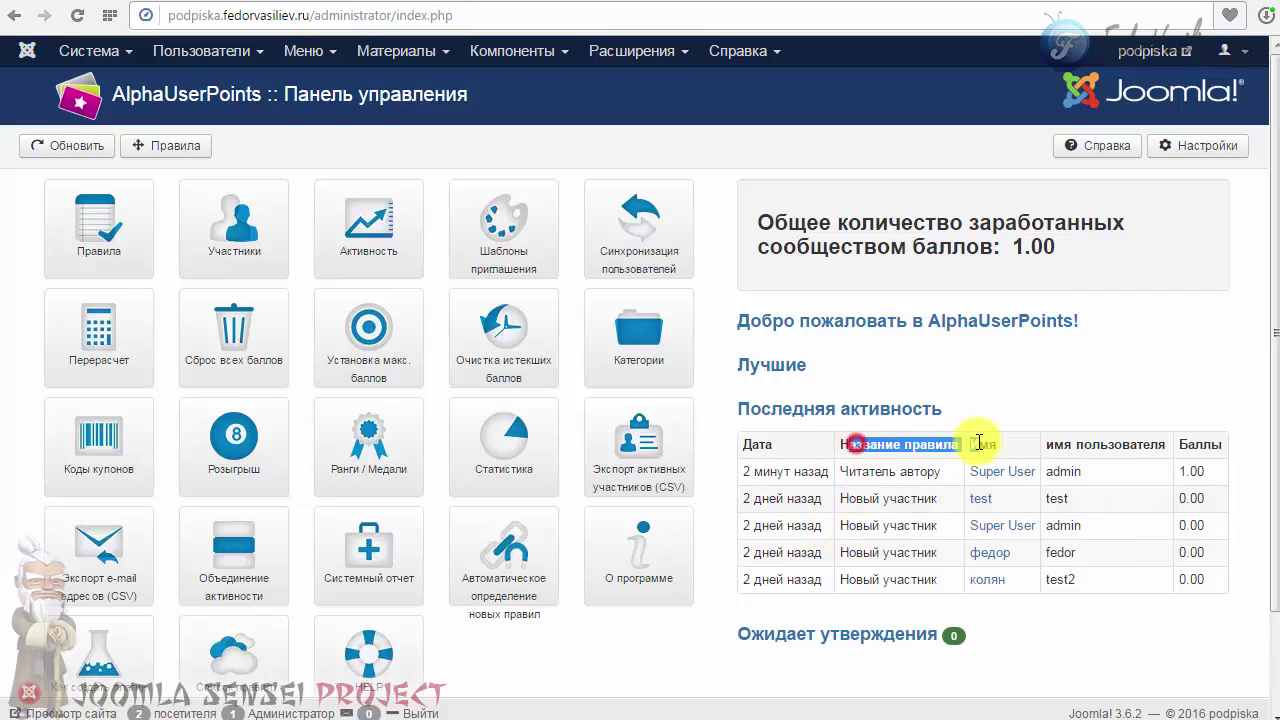
left_click(851, 471)
left_click_drag(846, 471, 943, 485)
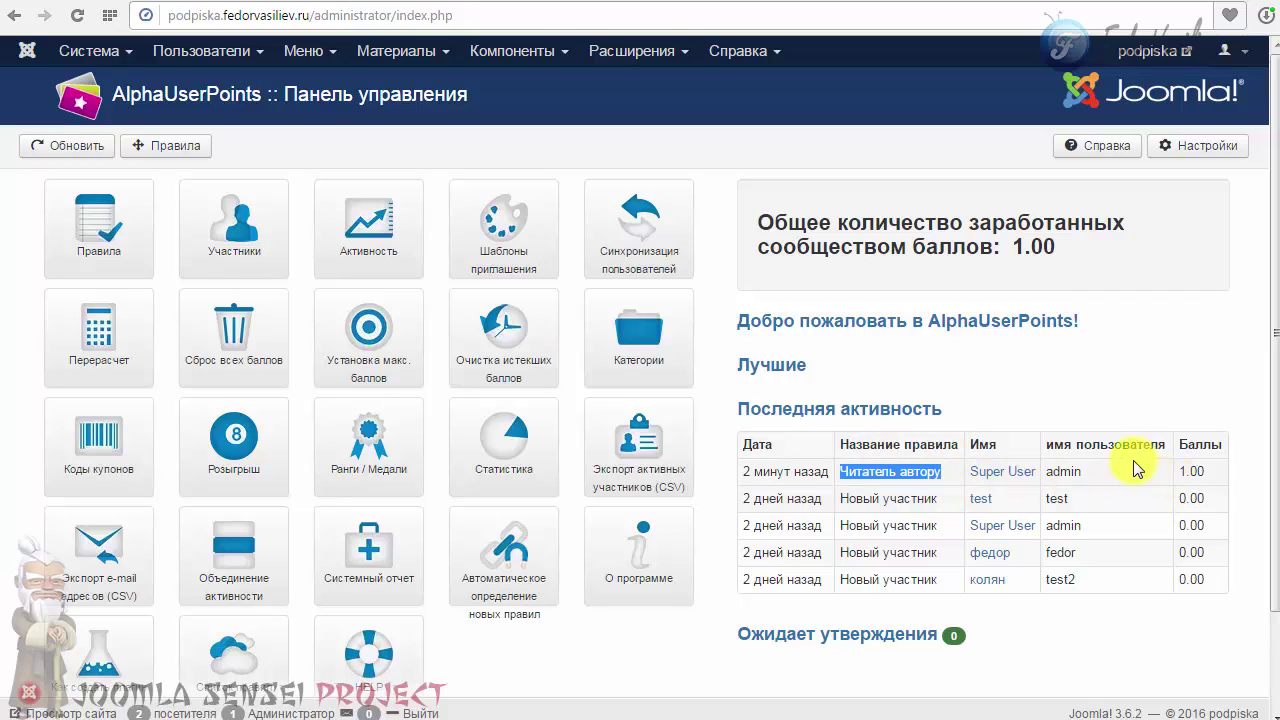
left_click(1200, 476)
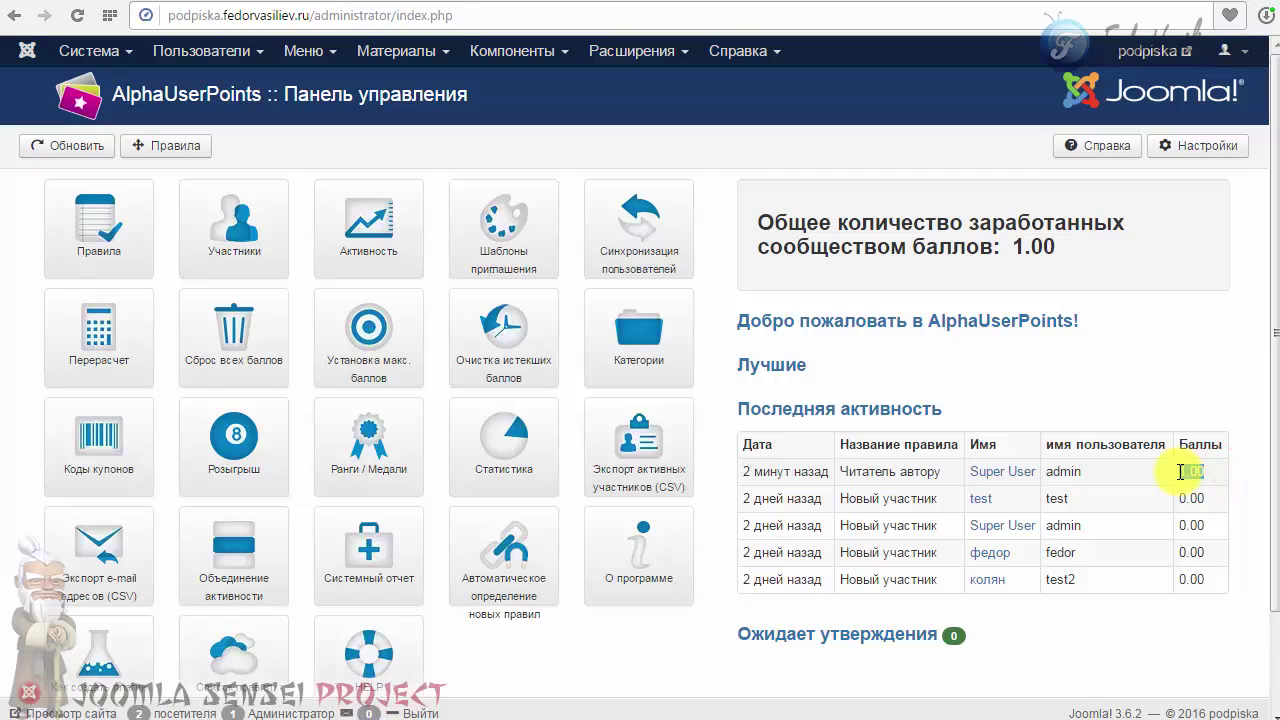
left_click(1152, 471)
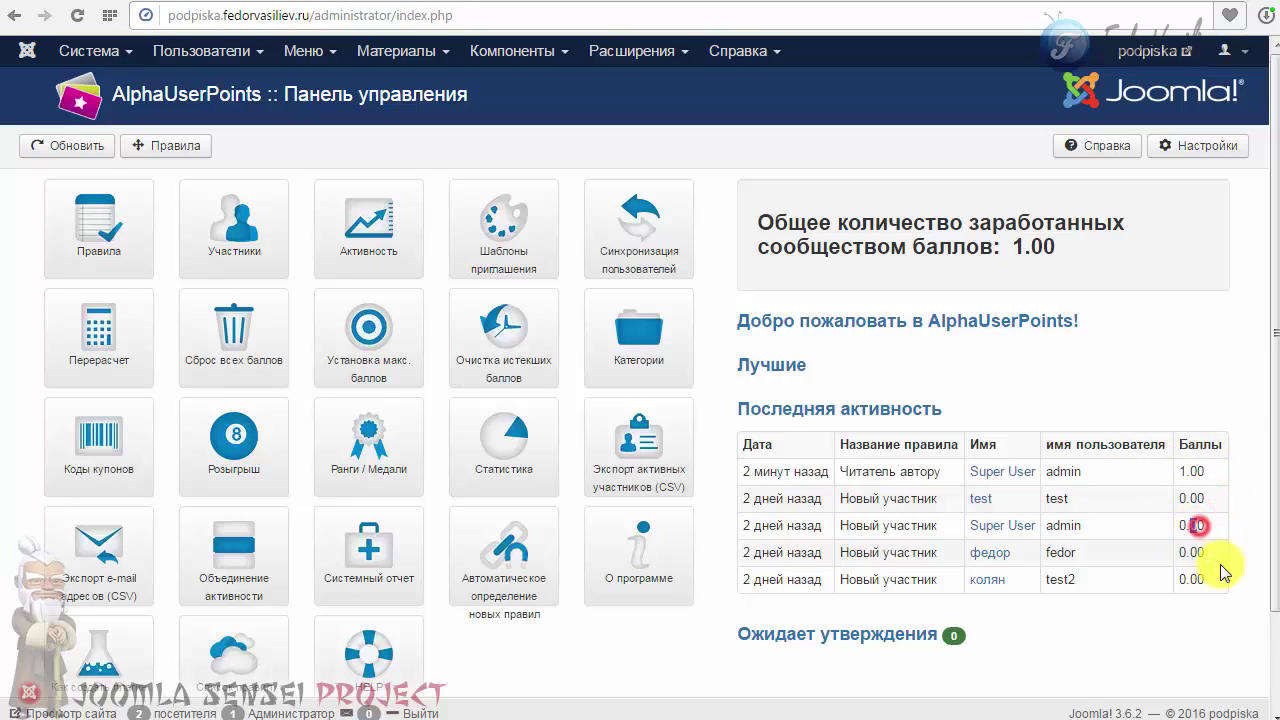
double_click(1190, 579)
left_click(886, 636)
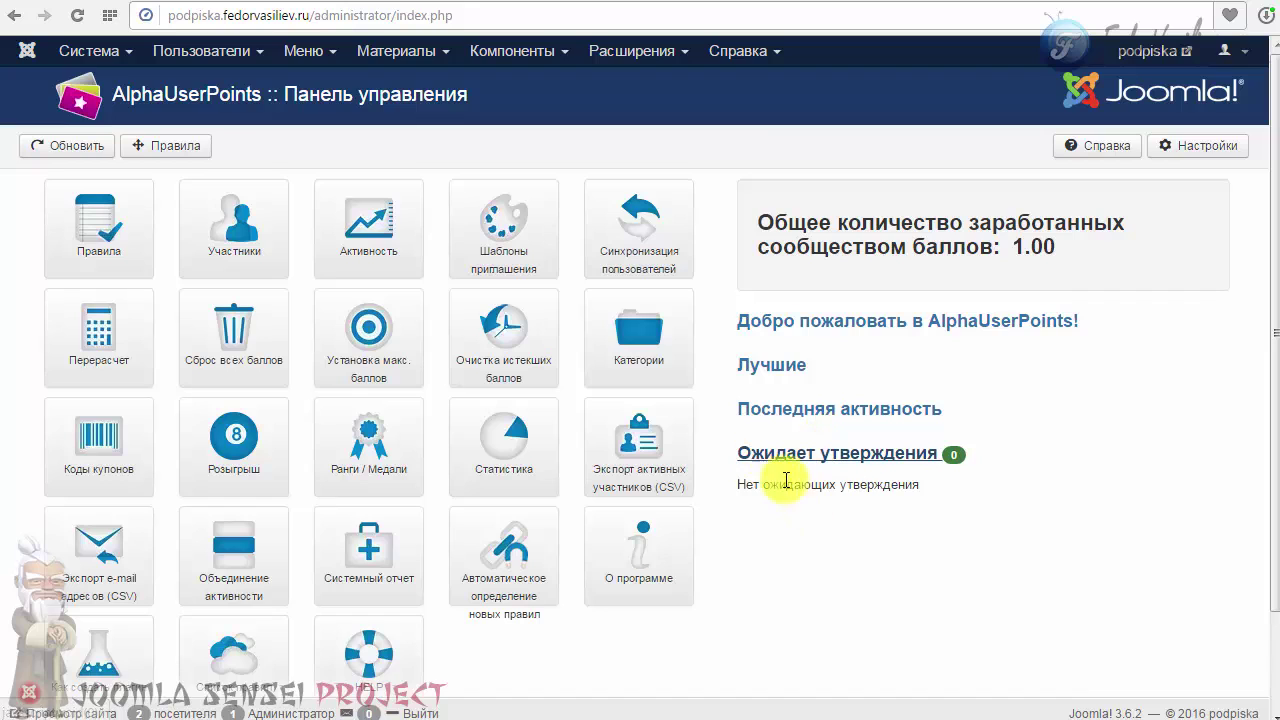
left_click(829, 451)
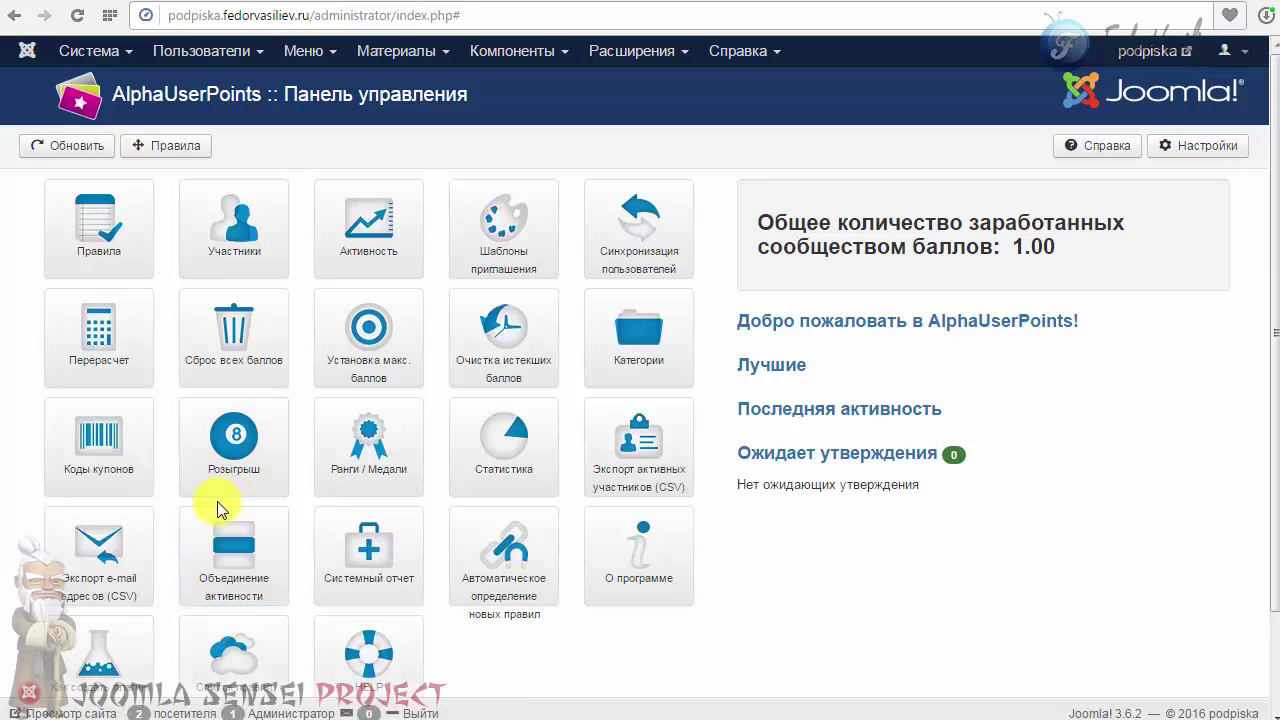
- Reopen the «Читатель автору» rule from the rules list and set «Метод» to «Единожды для пользователя»
left_click(100, 330)
left_click(98, 228)
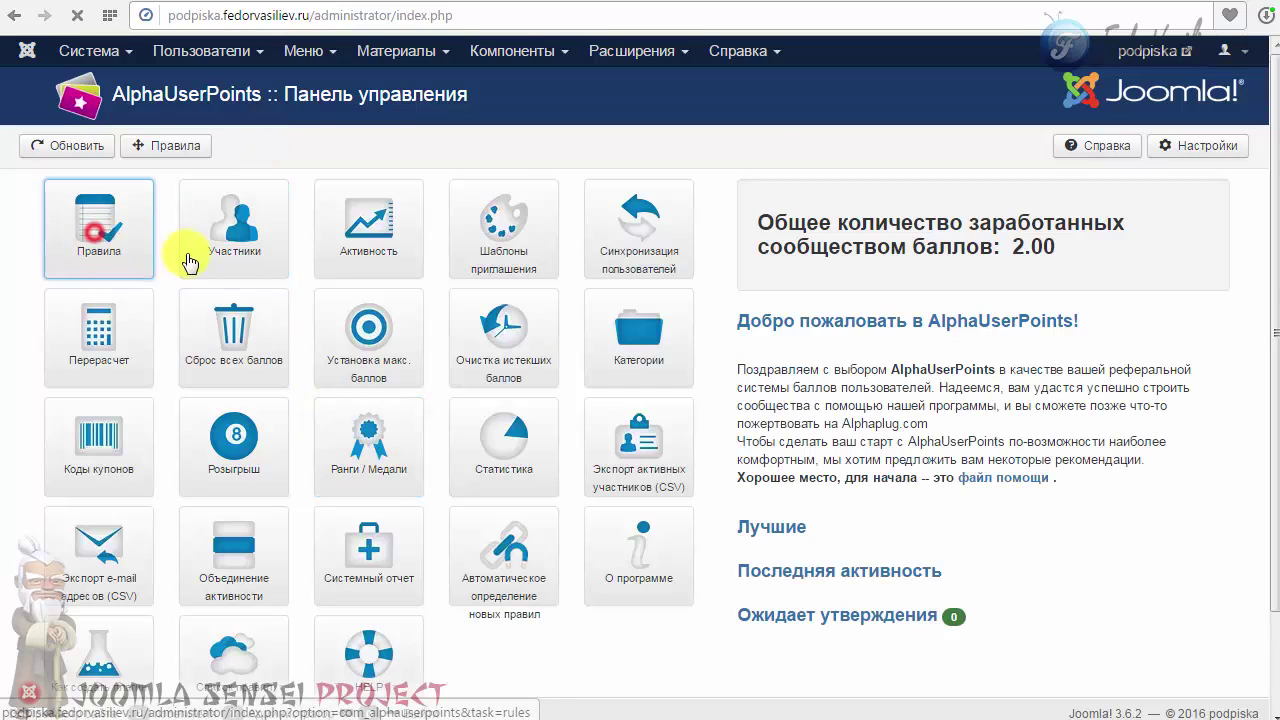
scroll(466, 323, "down", 3)
scroll(471, 326, "up", 1)
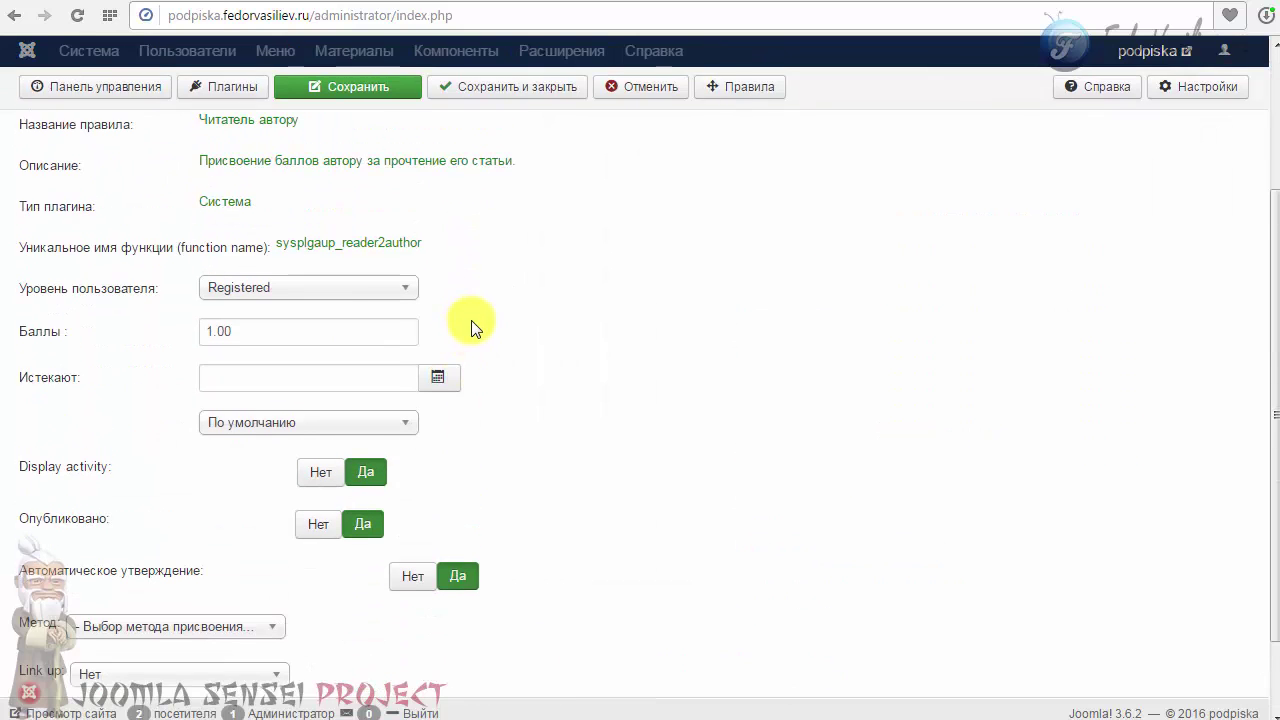
scroll(477, 326, "down", 1)
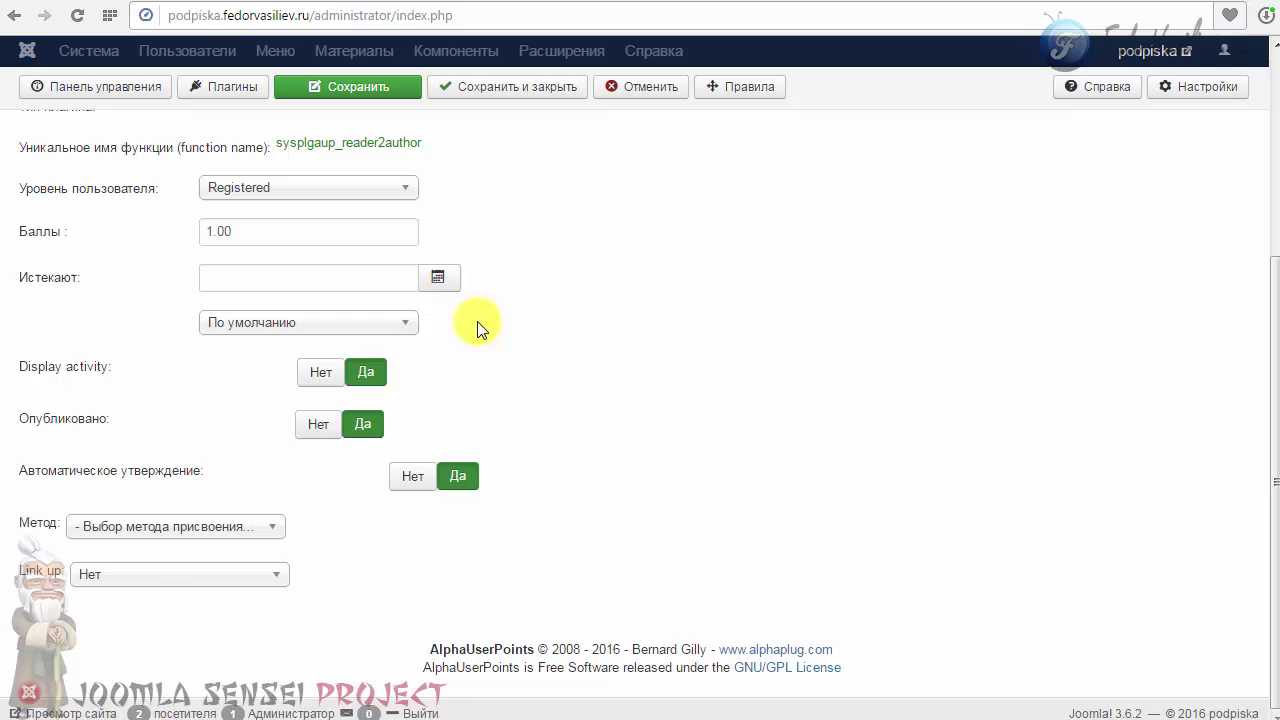
left_click(123, 524)
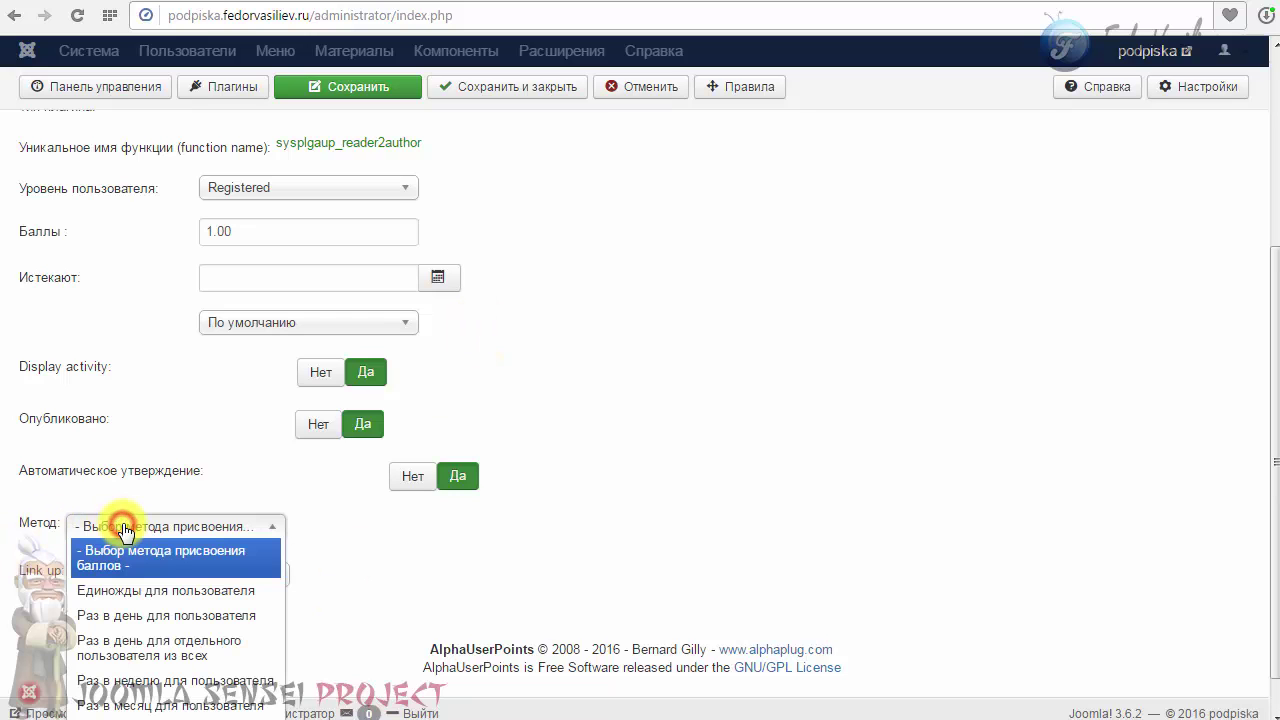
left_click(195, 590)
scroll(333, 573, "up", 1)
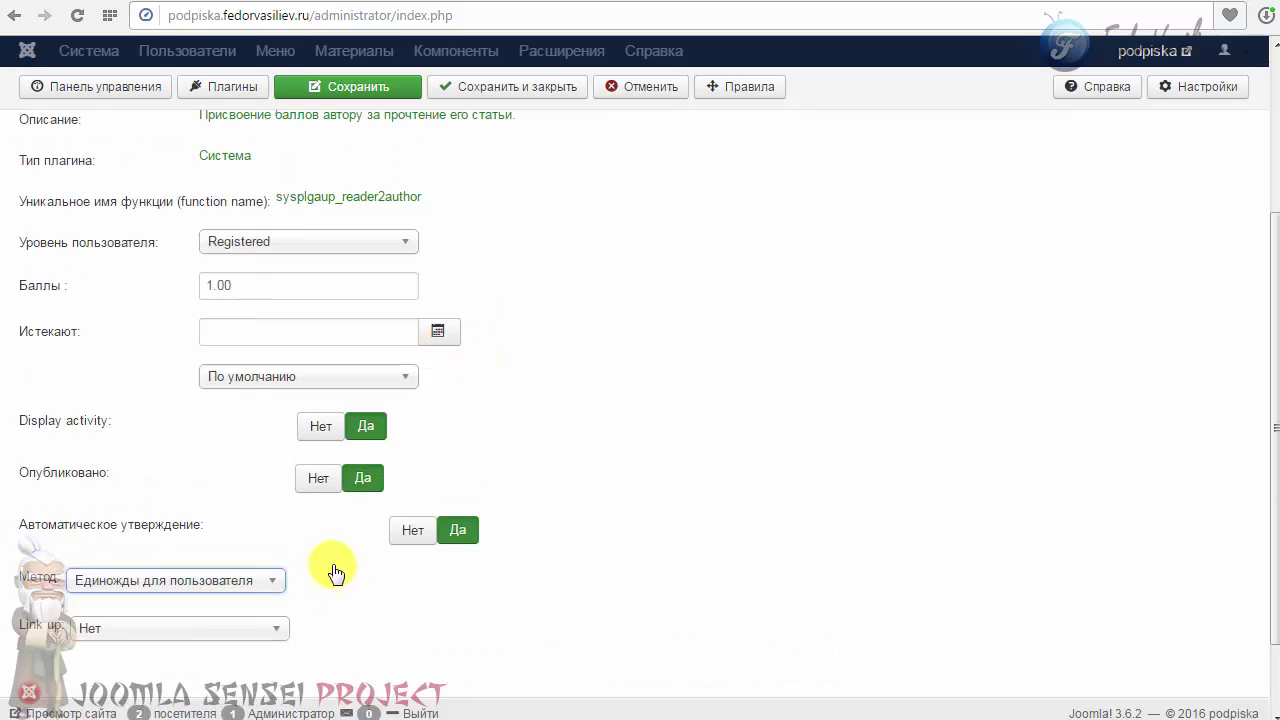
double_click(28, 577)
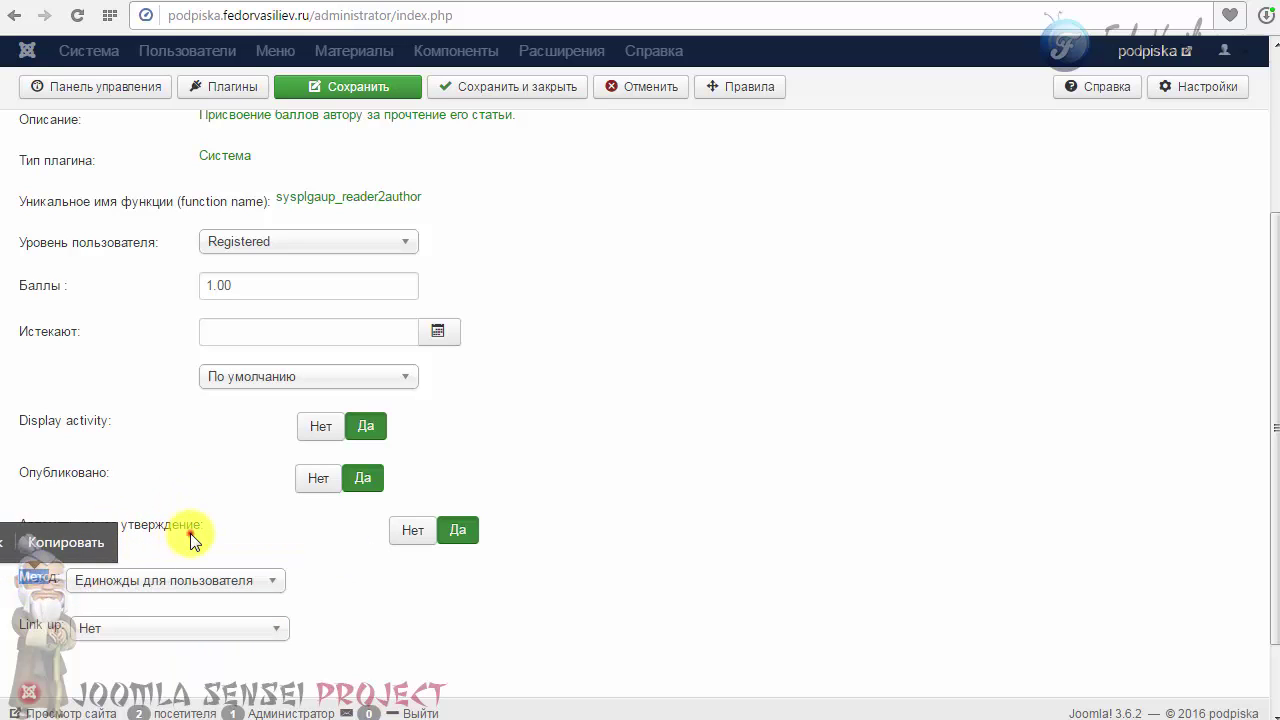
scroll(128, 515, "up", 2)
scroll(130, 512, "down", 4)
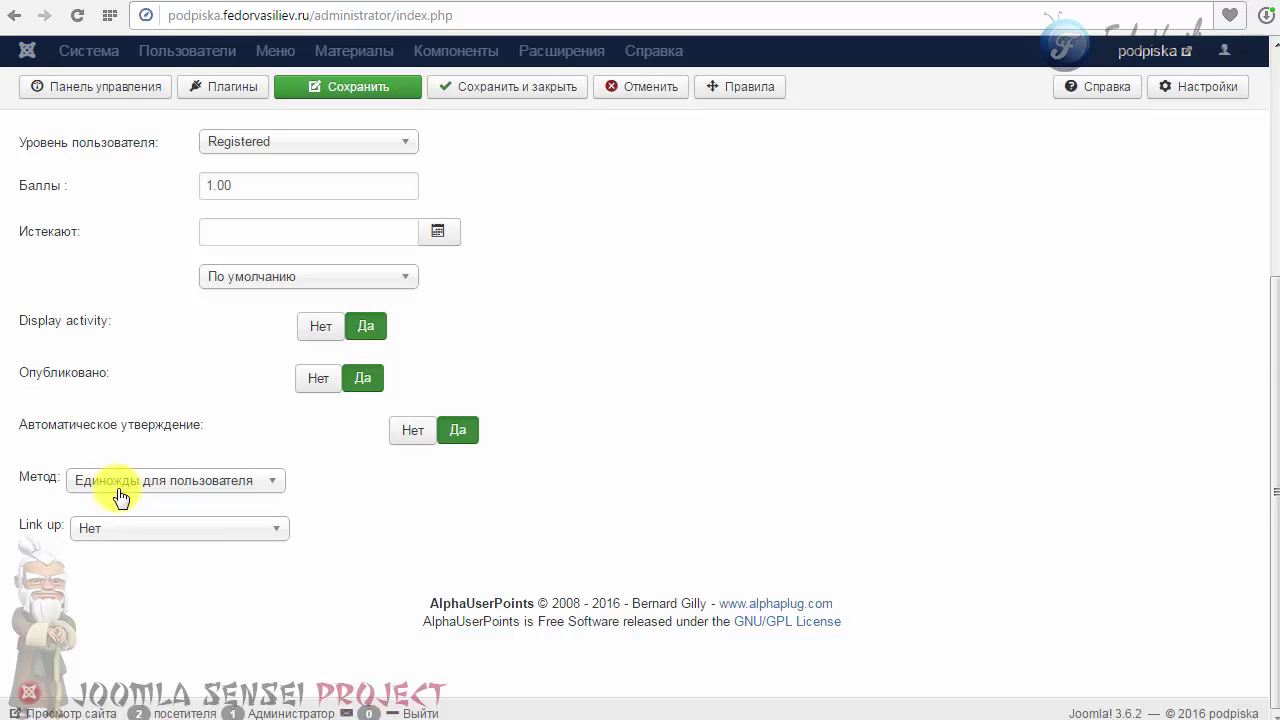
scroll(120, 494, "up", 4)
scroll(120, 492, "down", 2)
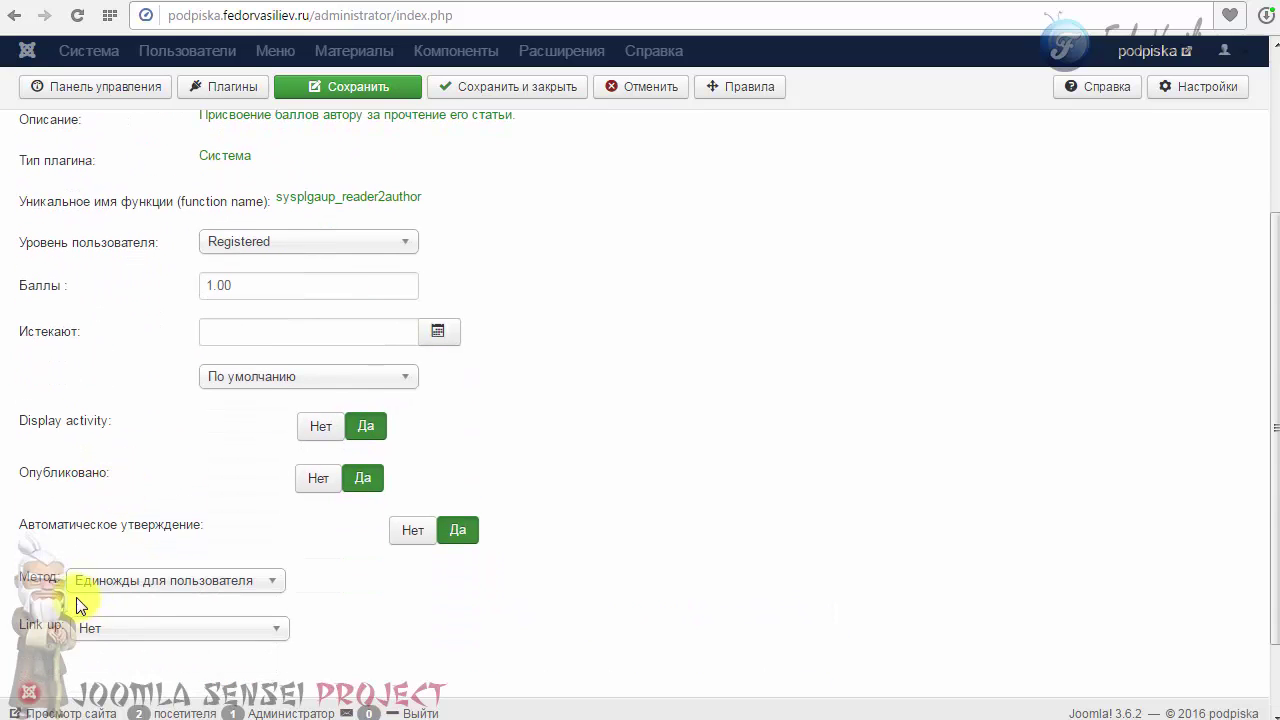
- Review the «Читатель автору» rule's settings, including the «Баллы» field, «Автоматическое утверждение» and «Метод»
scroll(80, 575, "down", 2)
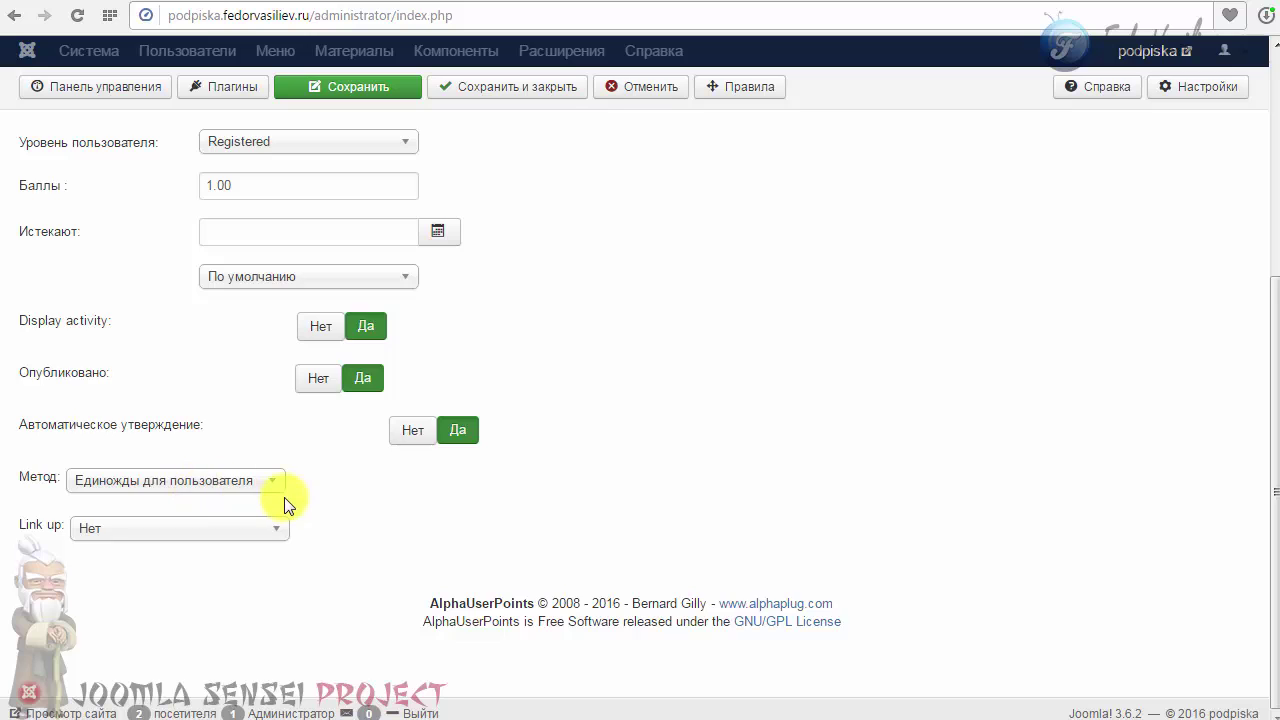
scroll(286, 506, "up", 4)
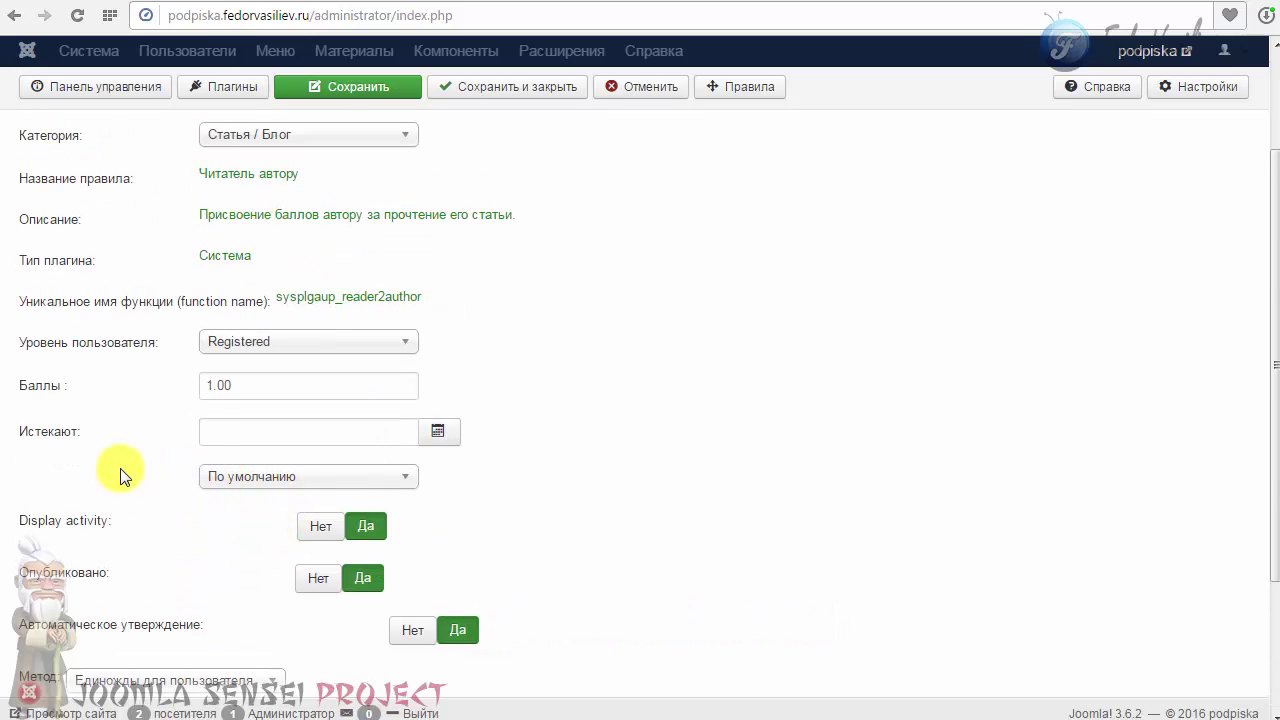
left_click_drag(229, 385, 171, 389)
key("BackSpace")
left_click(216, 385)
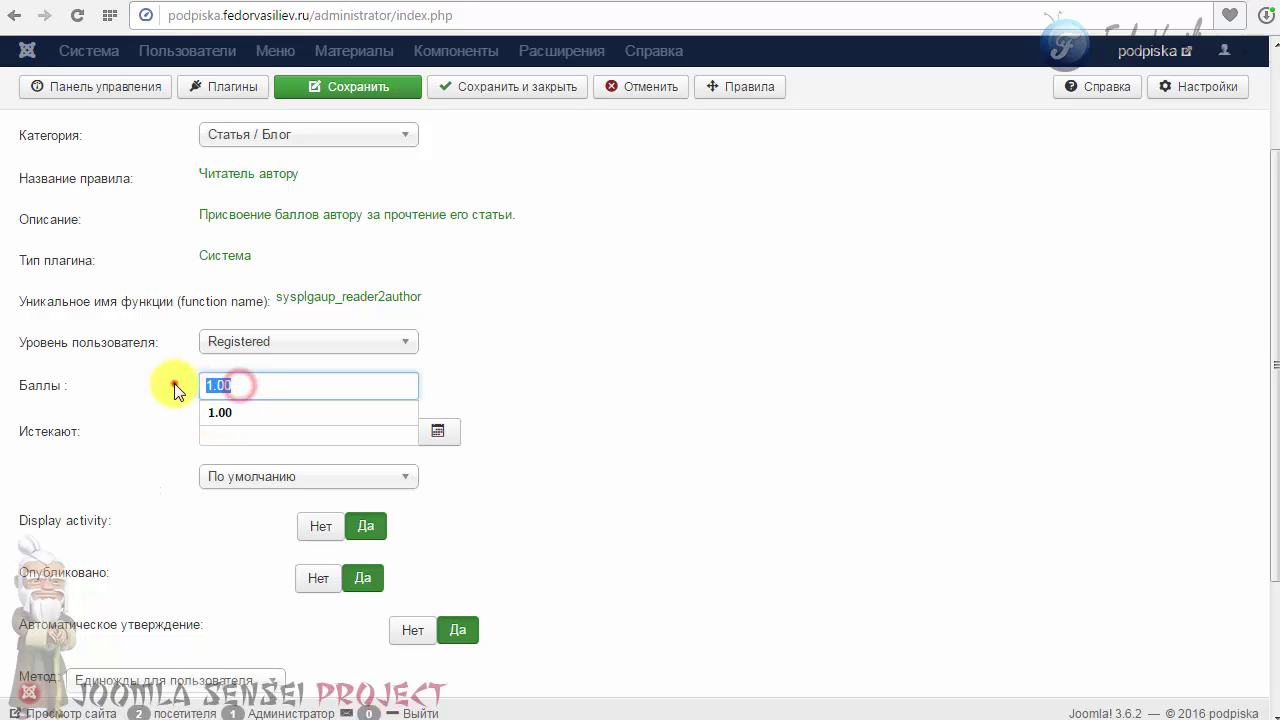
left_click(174, 383)
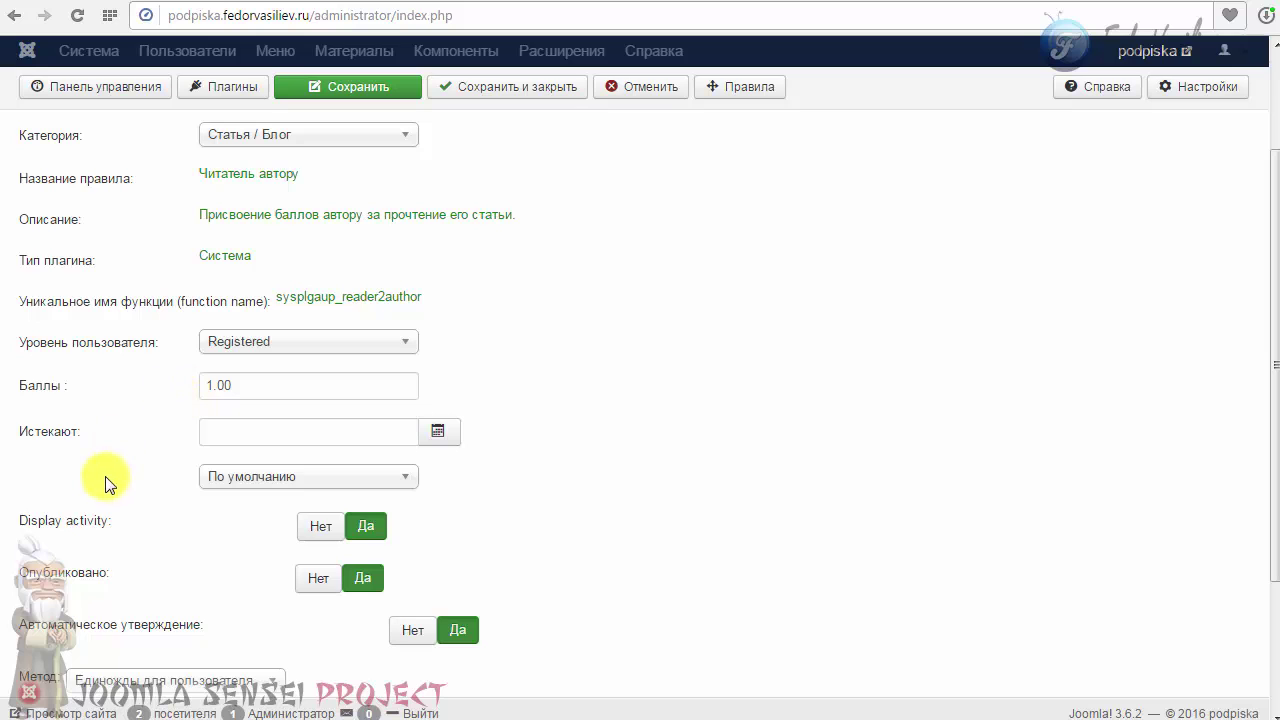
scroll(114, 531, "down", 1)
scroll(116, 535, "down", 1)
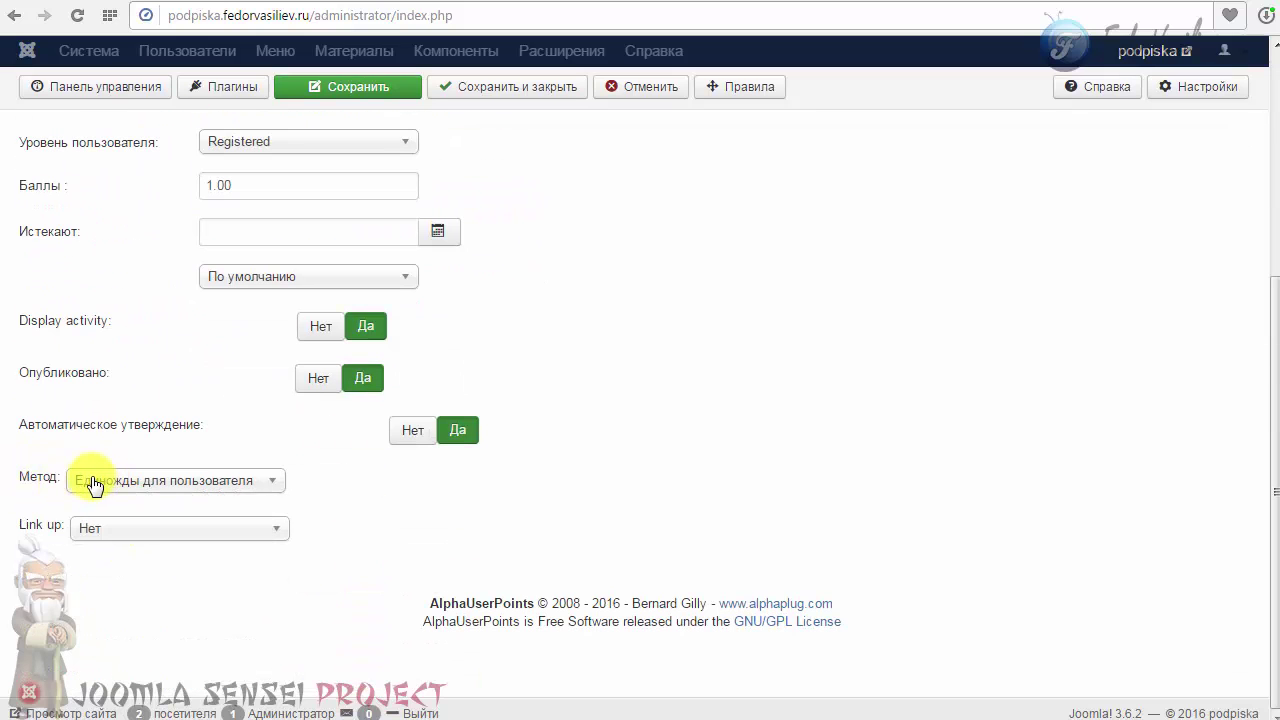
scroll(143, 400, "up", 3)
scroll(166, 531, "down", 2)
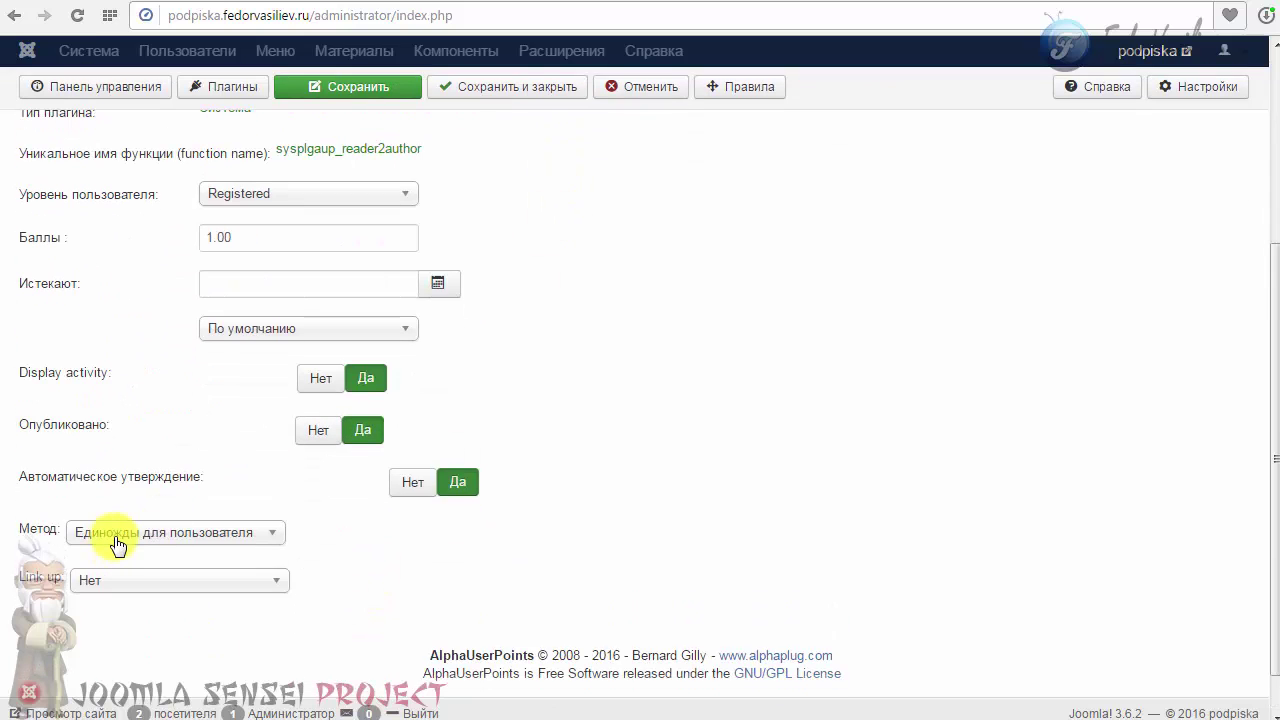
- Reset the rule's «Метод» to the unselected «Выбор метода присвоения» option
left_click(117, 540)
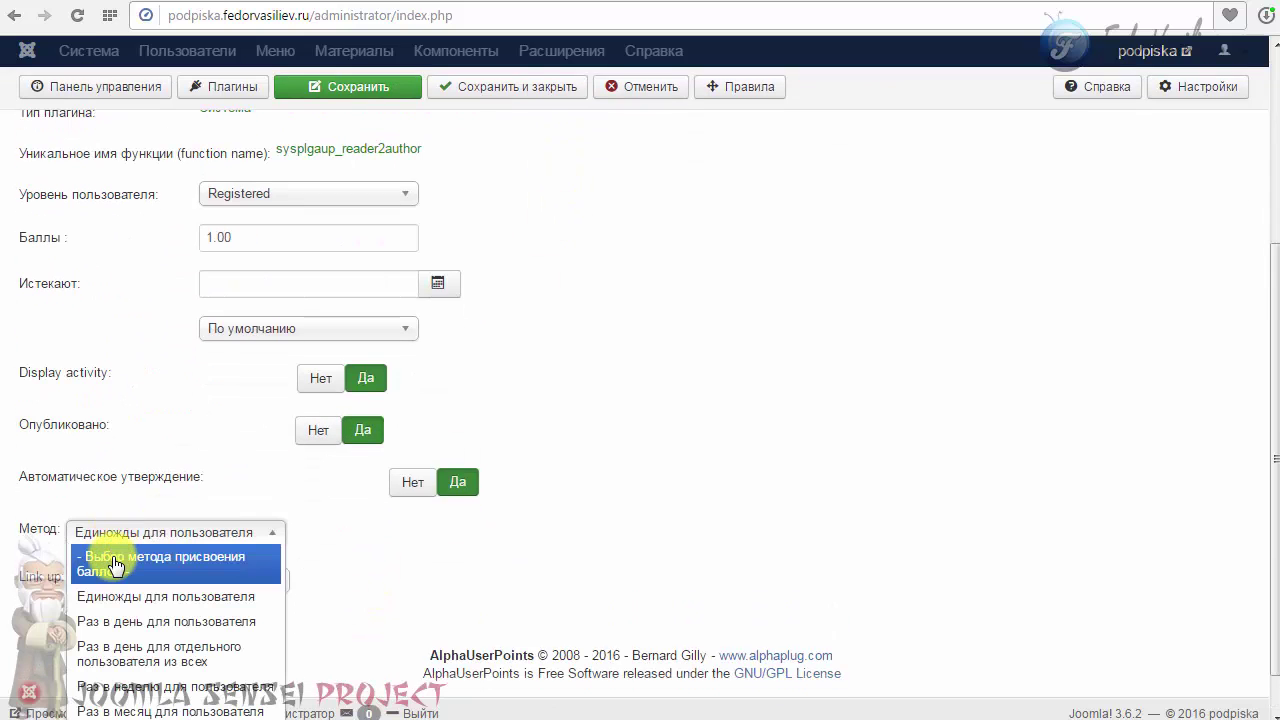
left_click(118, 563)
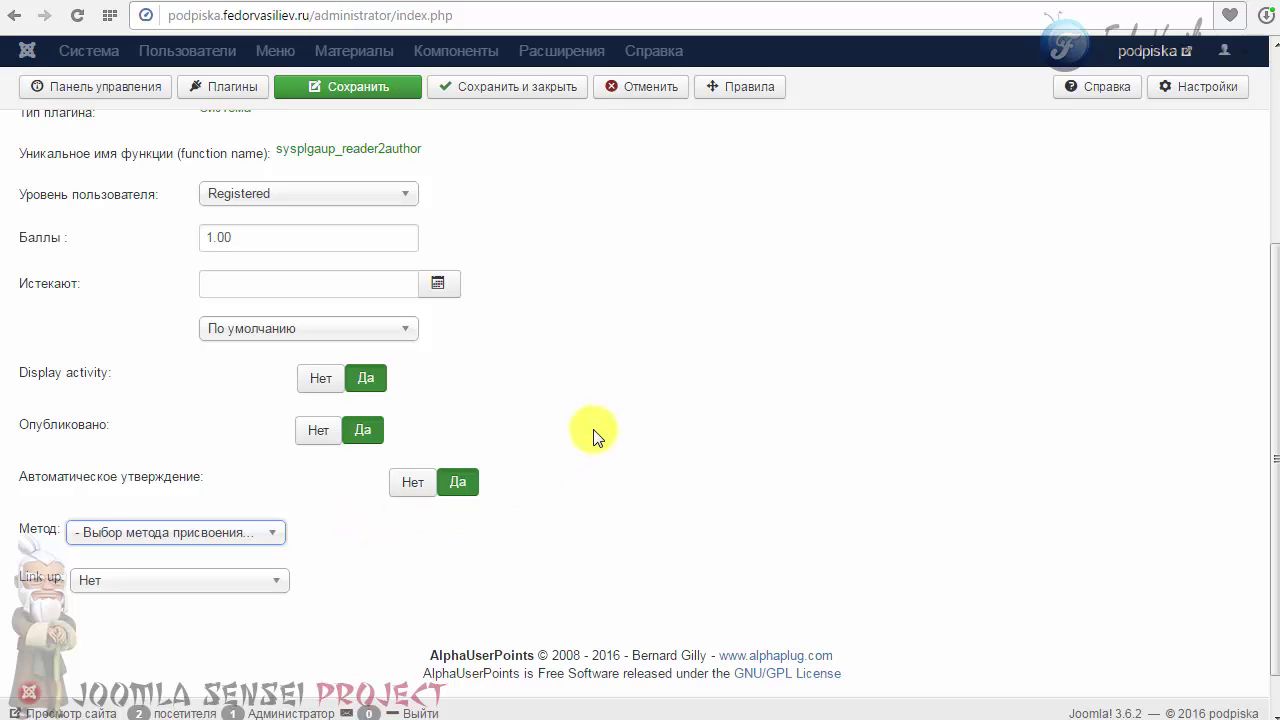
scroll(594, 434, "up", 2)
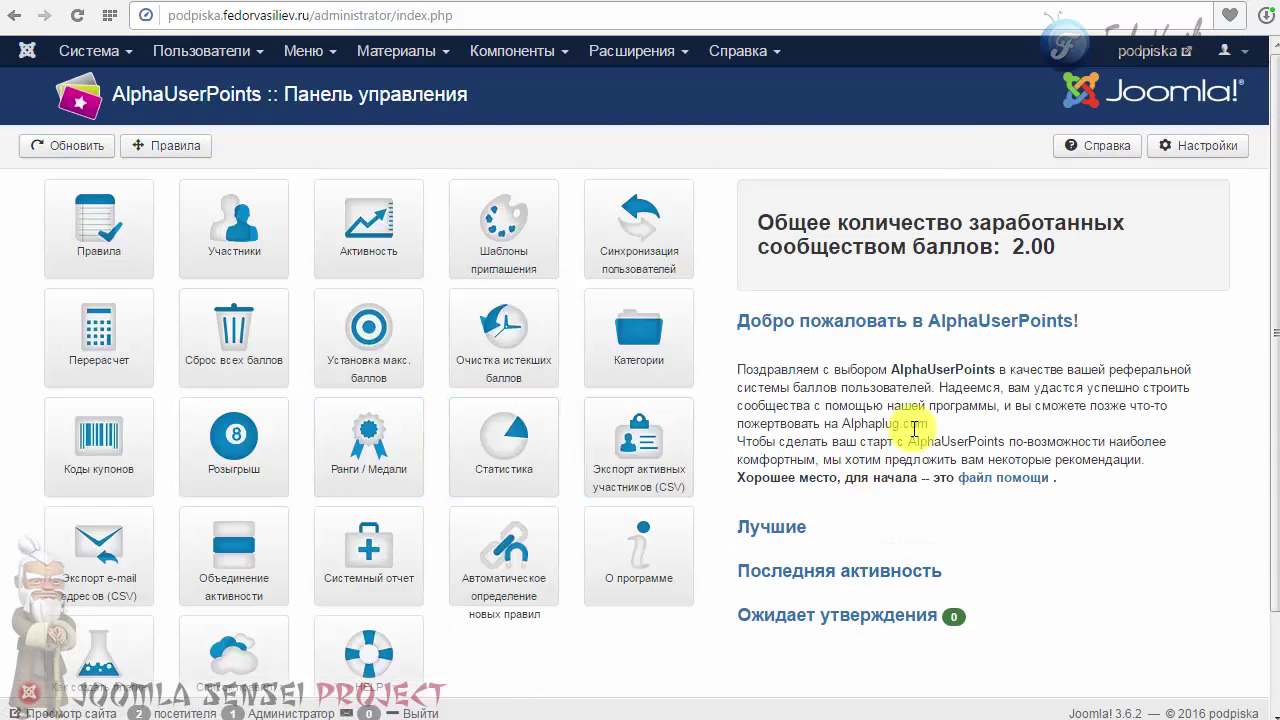
- Check the admin's «Читатель автору» entries under «Последняя активность» on the AlphaUserPoints control panel
scroll(757, 423, "down", 2)
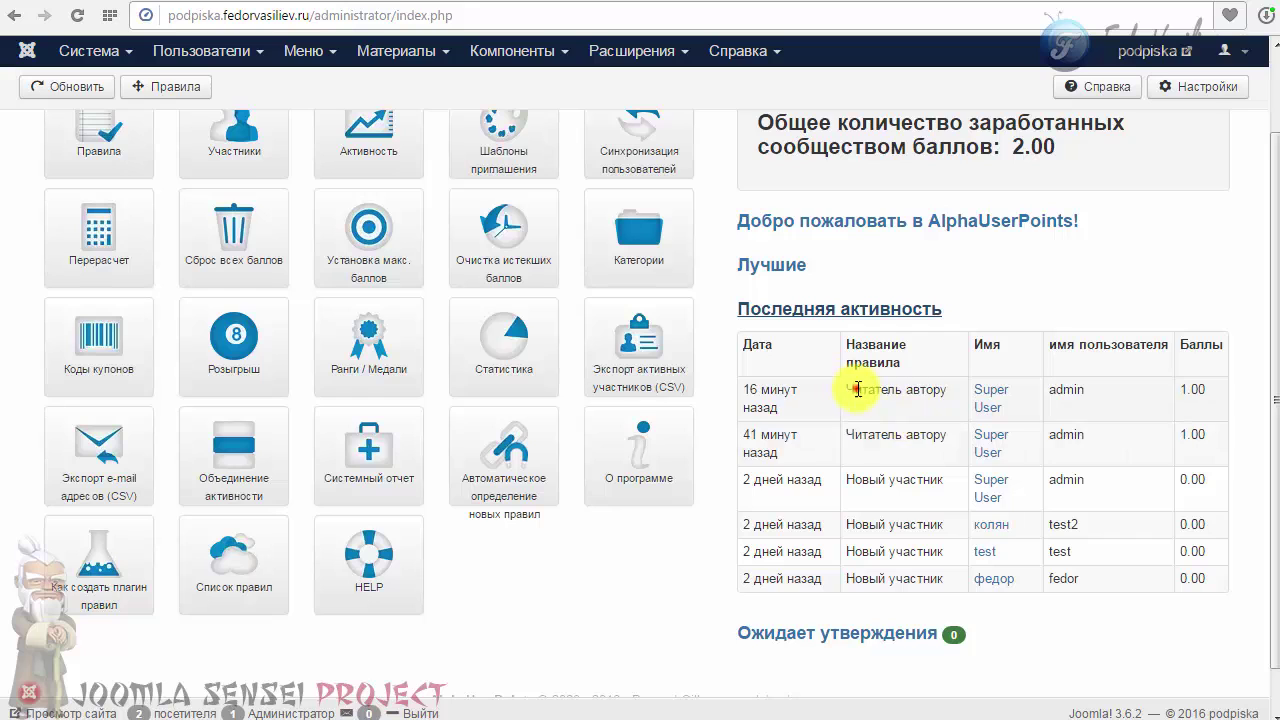
left_click_drag(914, 394, 857, 394)
left_click_drag(925, 434, 856, 434)
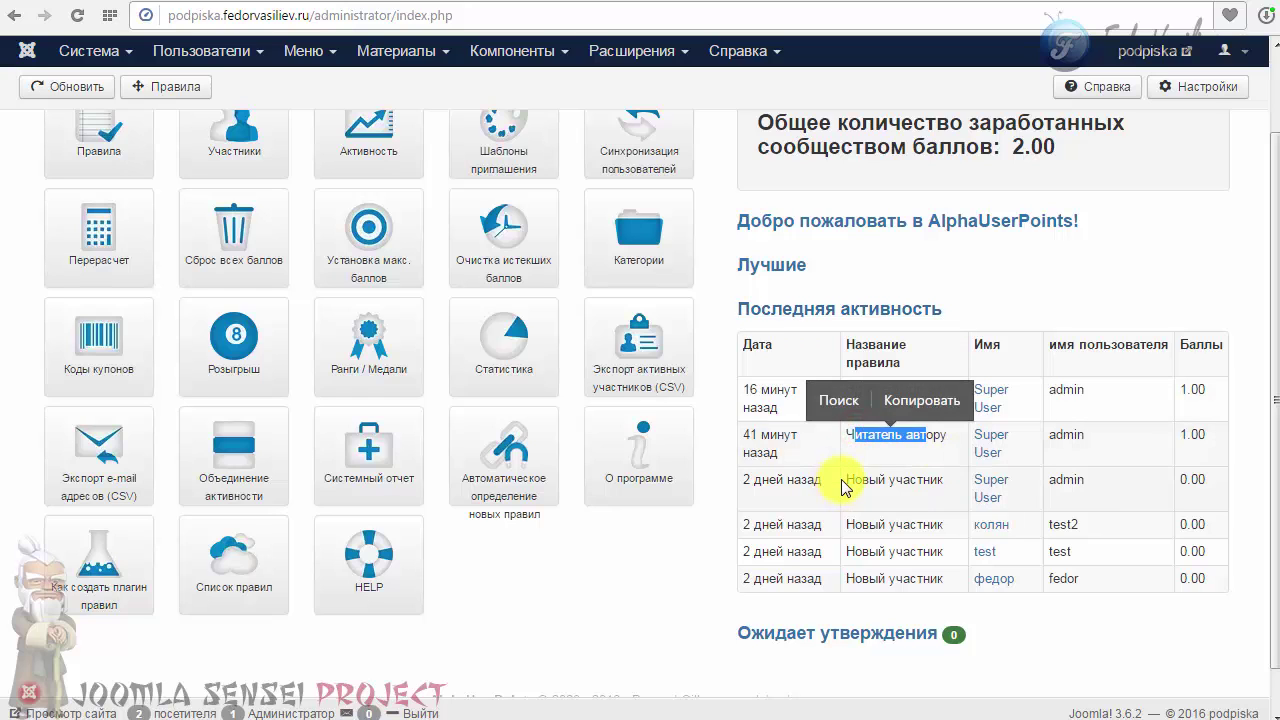
left_click(909, 463)
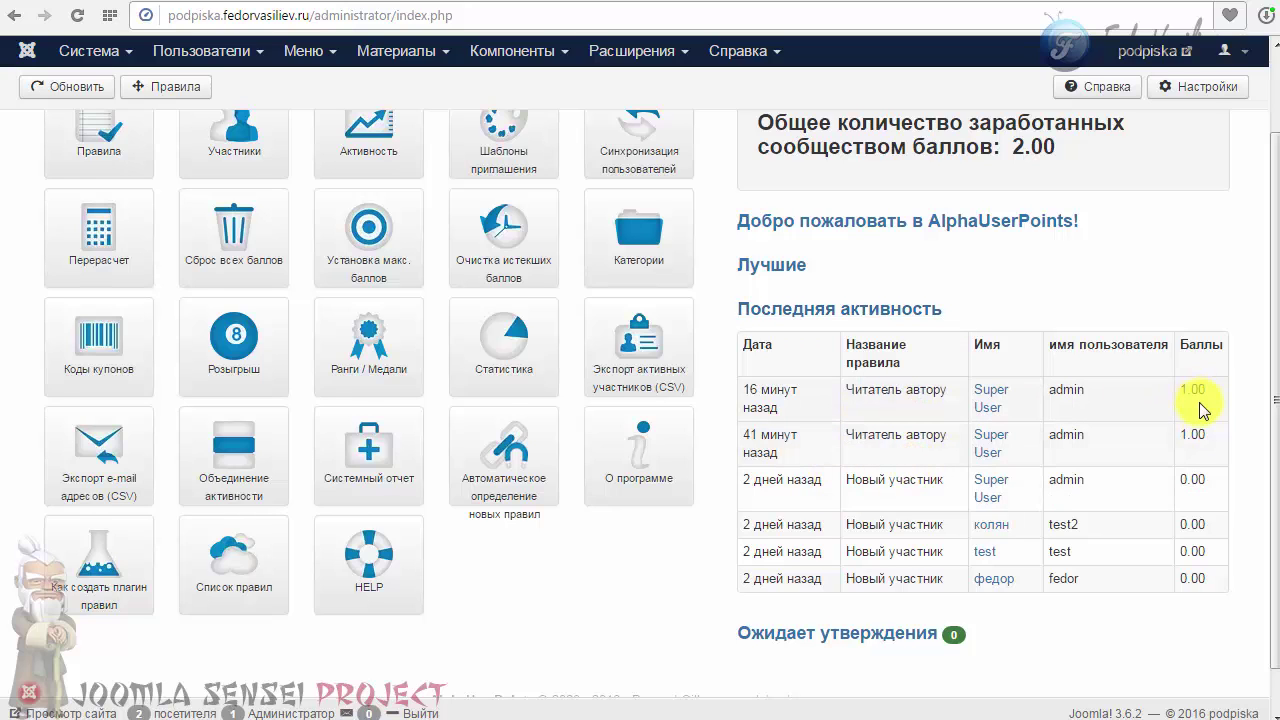
- Compare the community's total points with the admin's points in the «Лучшие» section
scroll(1194, 408, "up", 2)
left_click_drag(1016, 248, 1008, 247)
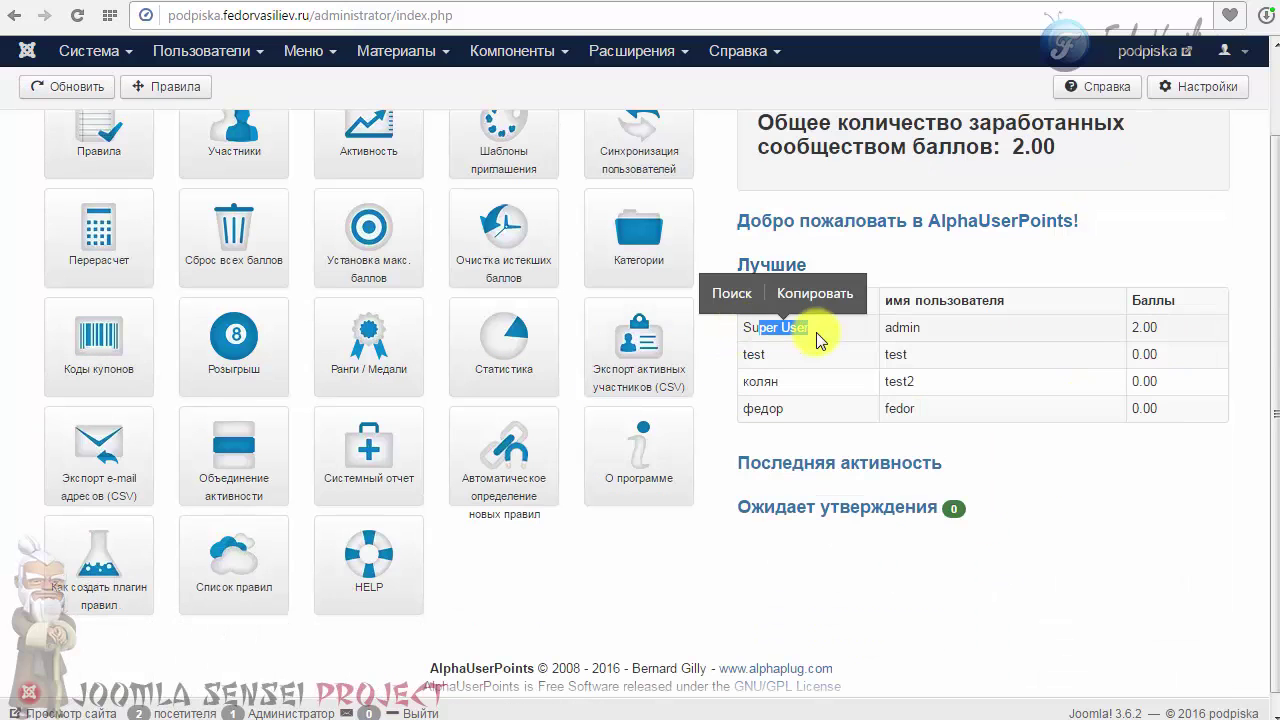
left_click_drag(1157, 327, 1040, 338)
left_click(1063, 331)
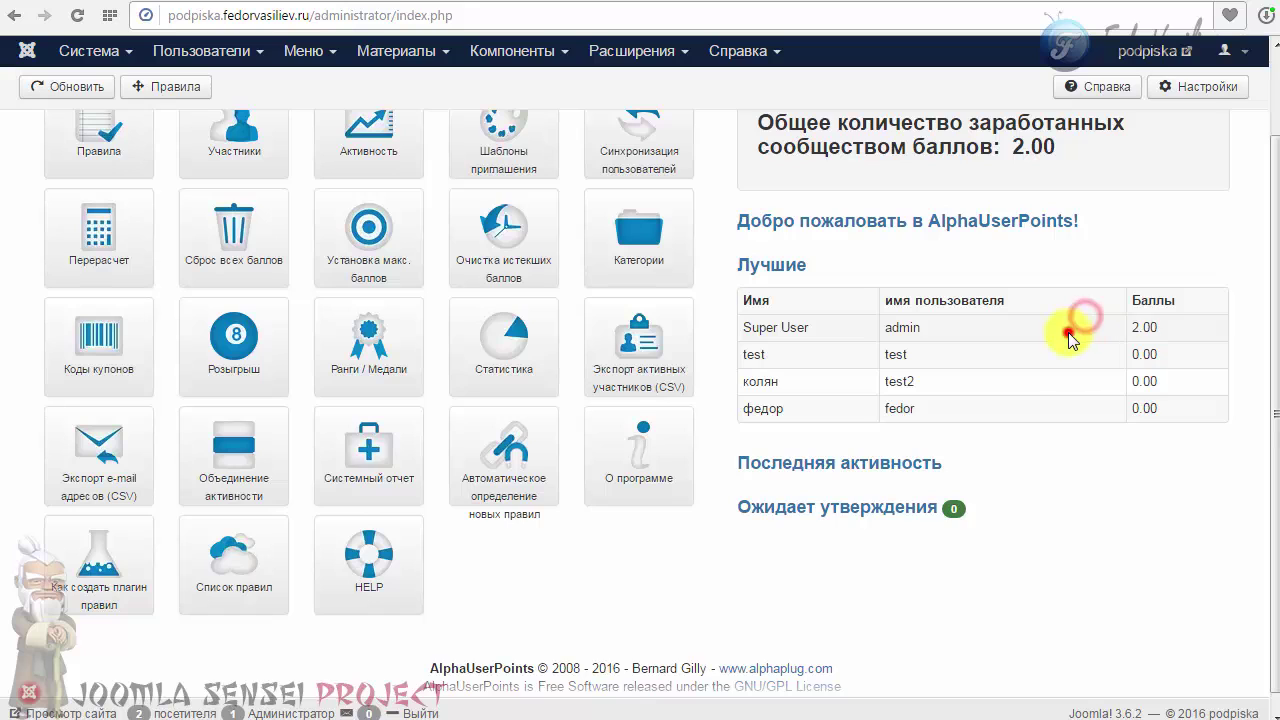
scroll(500, 340, "up", 2)
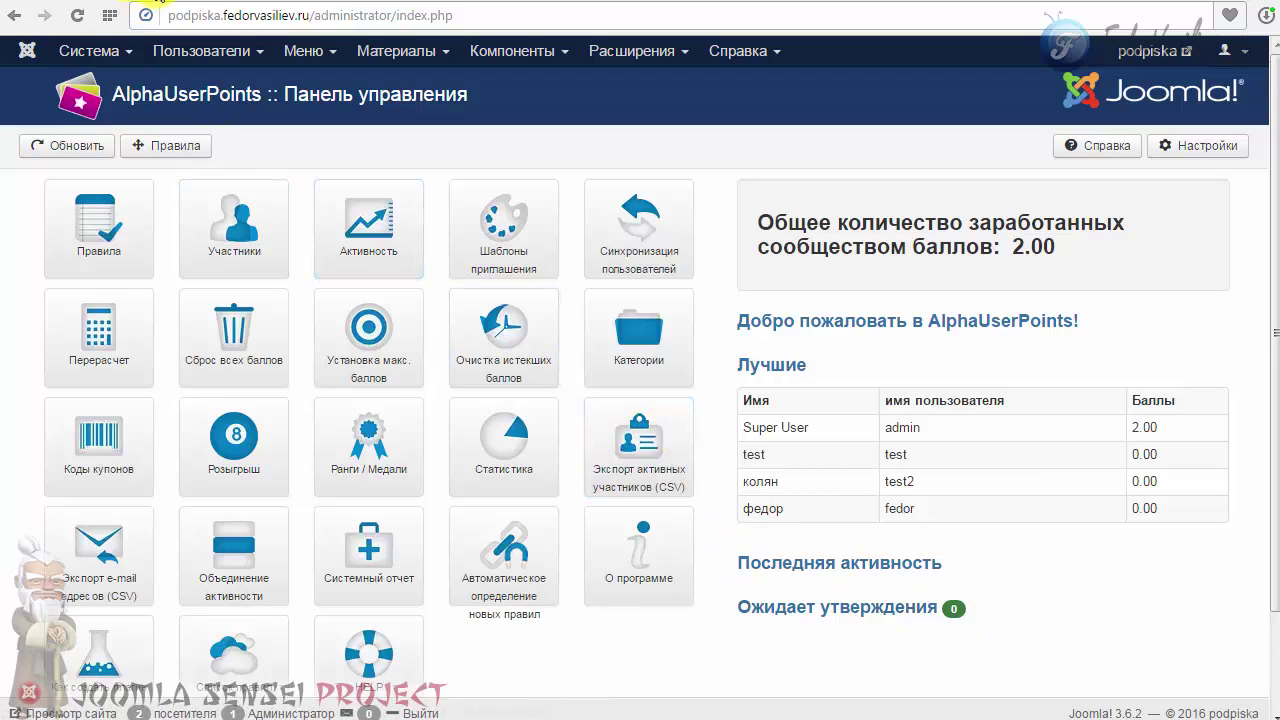
- Switch to Gmail, display the images in the «баллы» notification message and examine its content
left_click(133, 5)
left_click(486, 321)
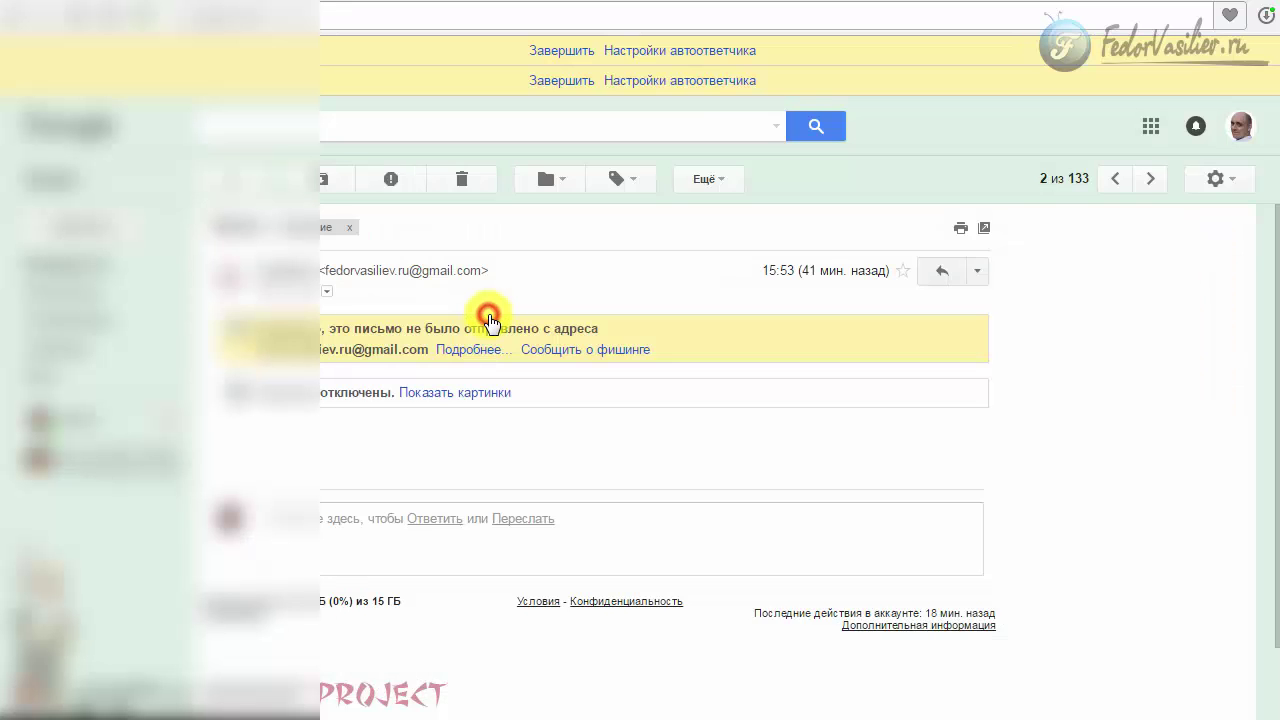
left_click(455, 392)
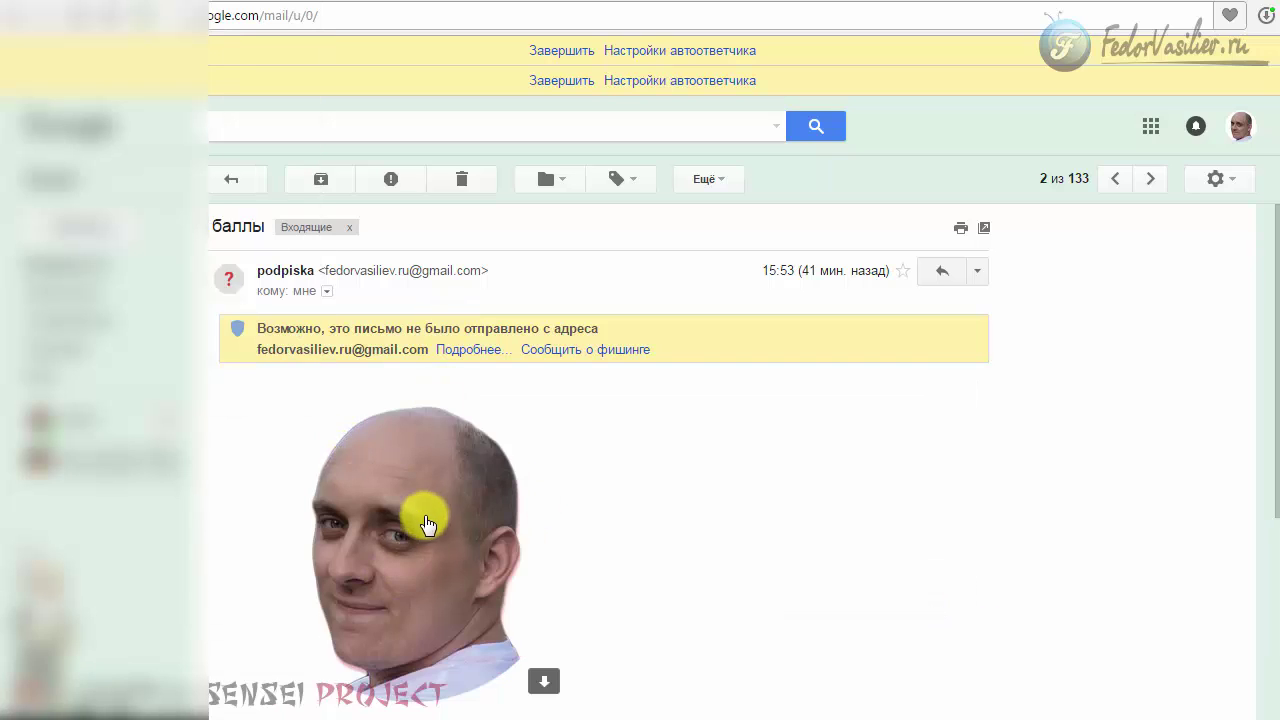
scroll(409, 457, "down", 4)
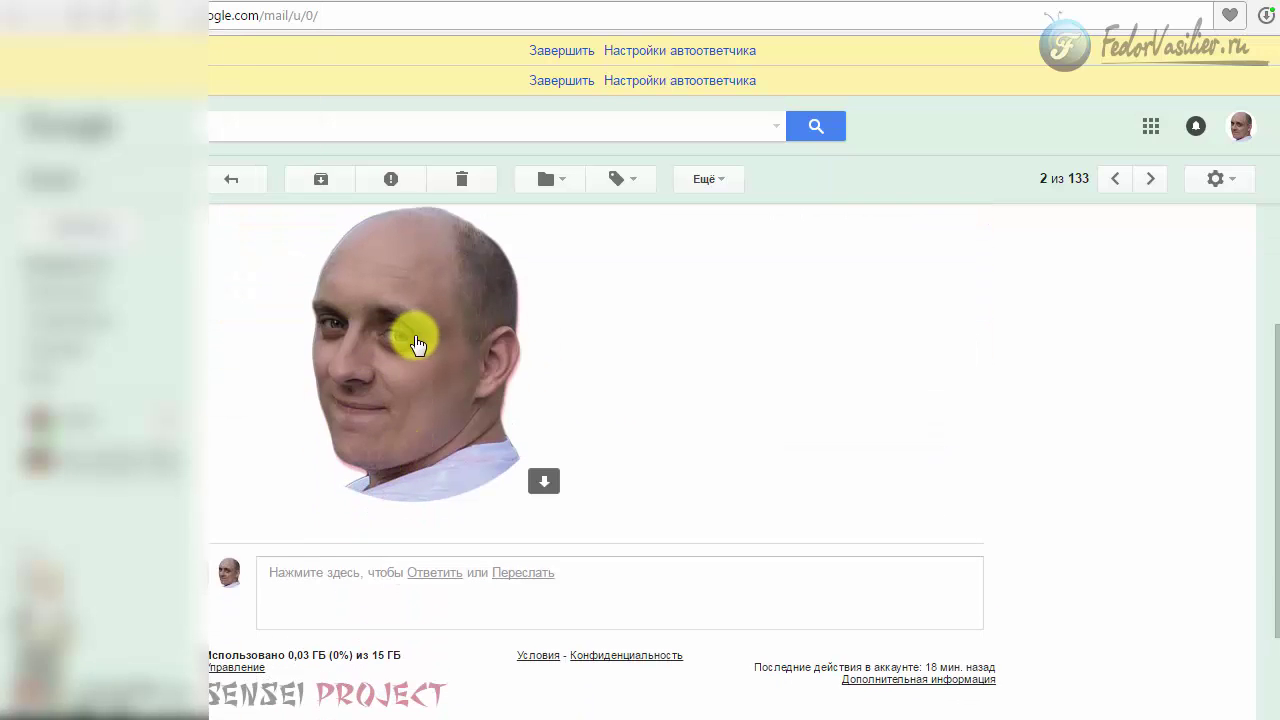
scroll(360, 586, "up", 4)
scroll(386, 523, "down", 2)
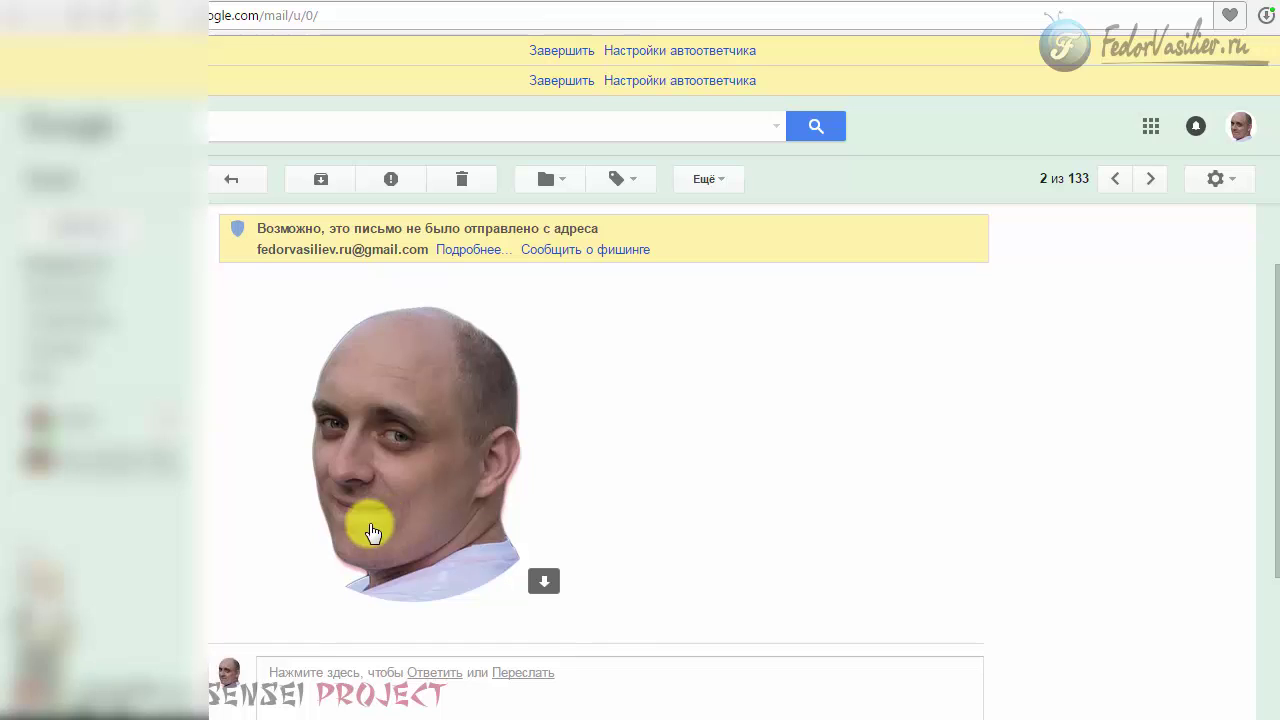
scroll(812, 455, "up", 2)
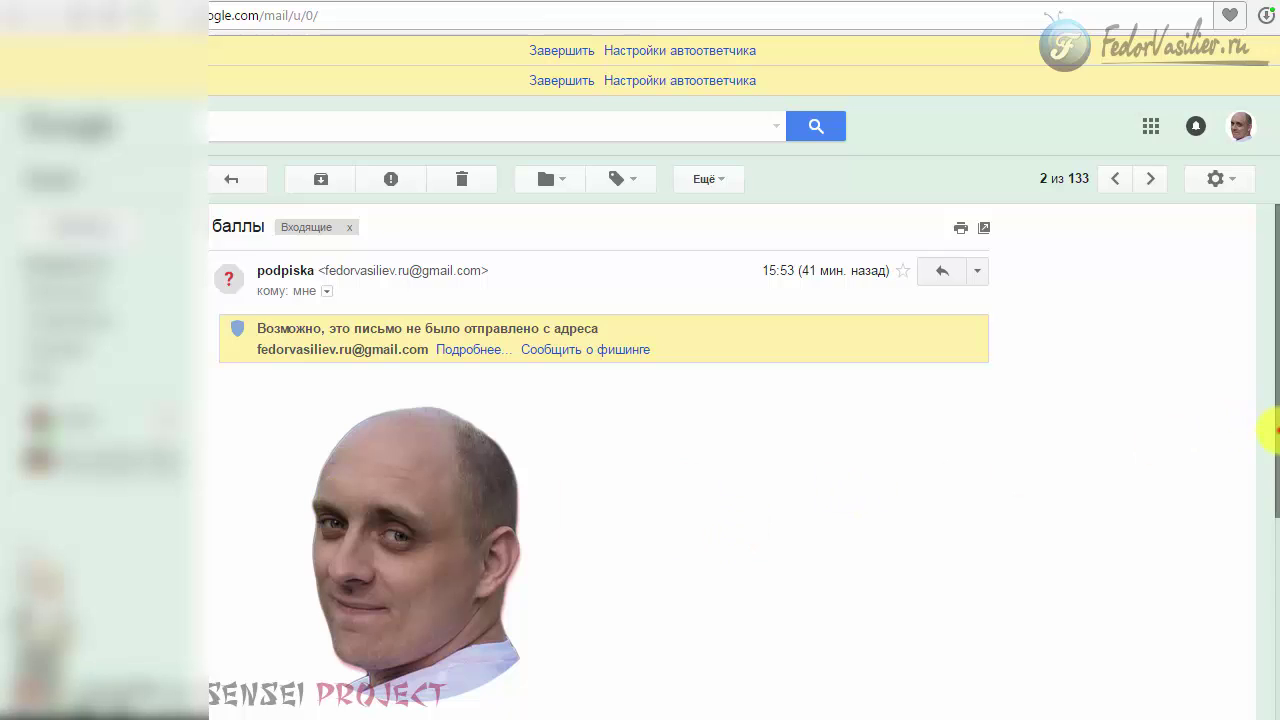
mouse_move(1276, 430)
left_mouse_down()
mouse_move(1276, 497)
mouse_move(1271, 447)
left_mouse_up()
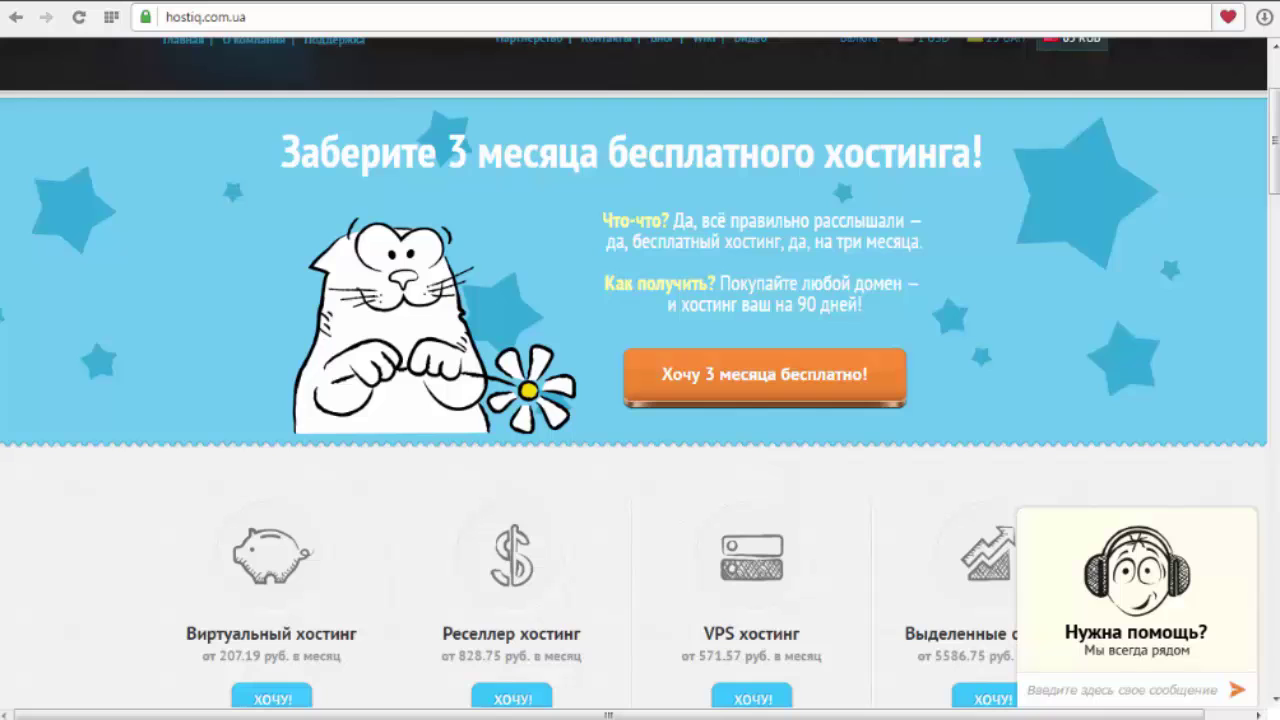
- Open the support chat on the hostiq.com.ua page and minimize it
left_click(1128, 636)
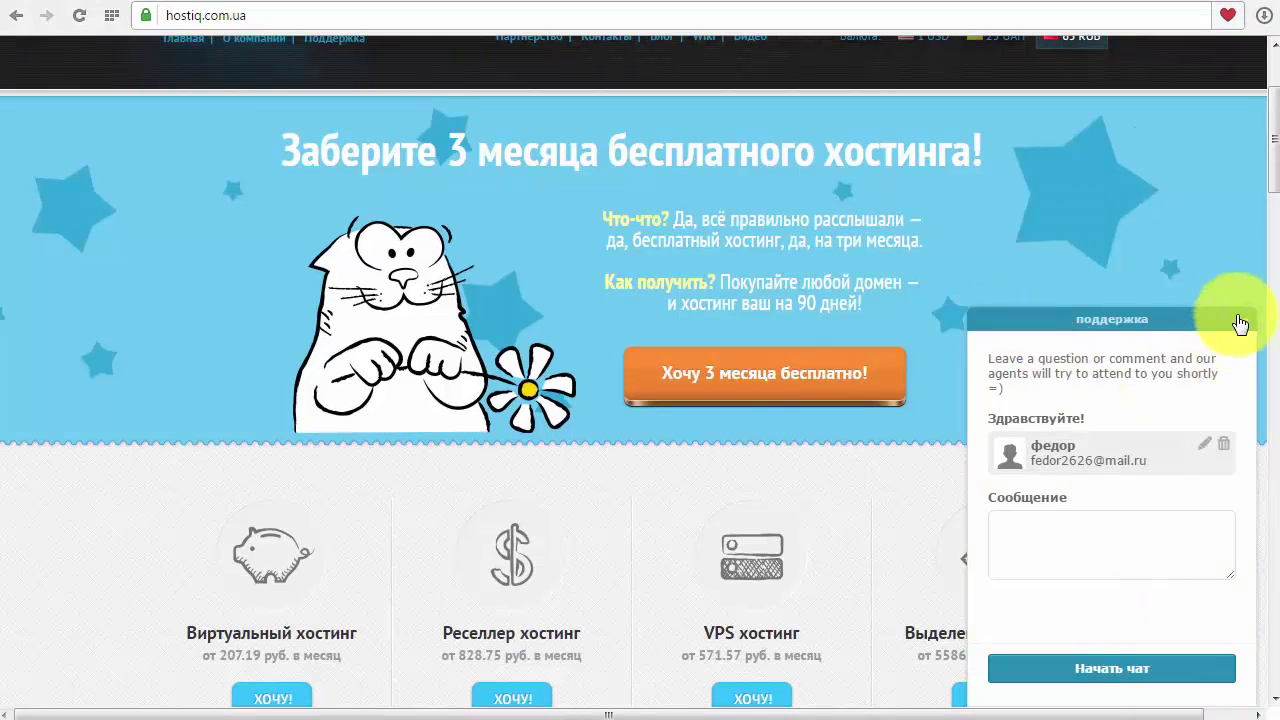
left_click(1240, 323)
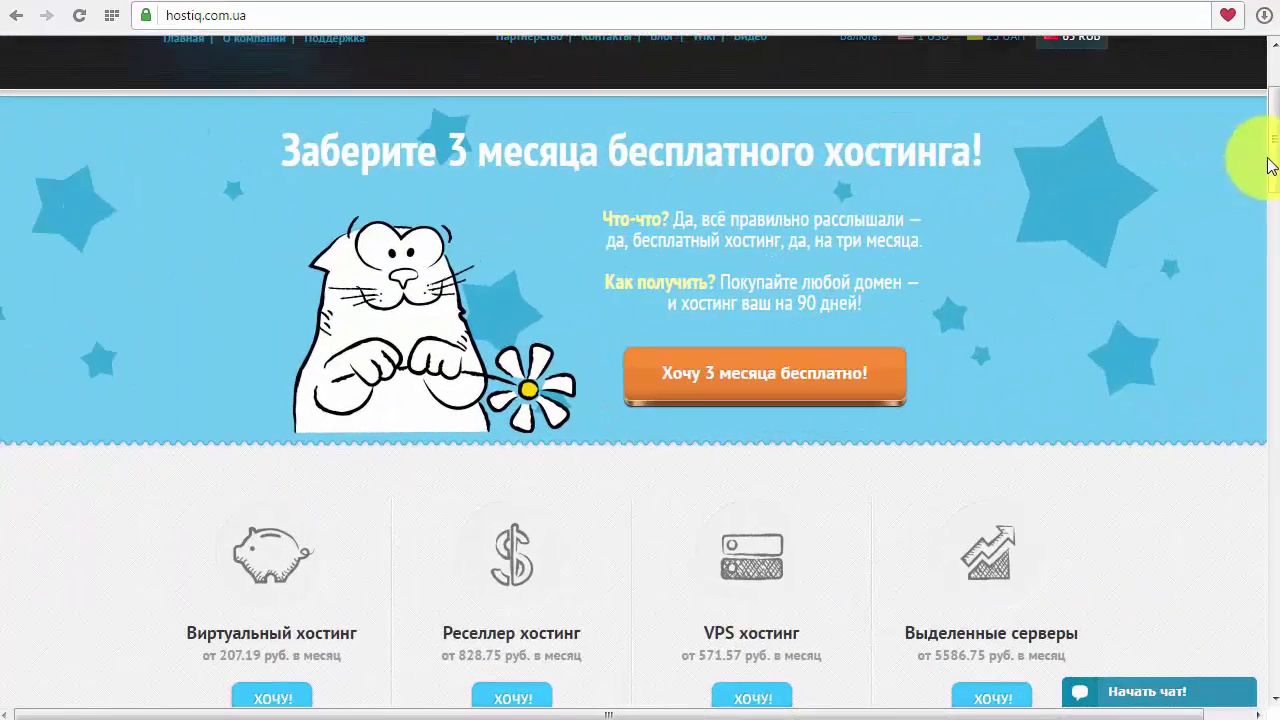
mouse_move(1268, 163)
left_mouse_down()
mouse_move(1276, 205)
mouse_move(1277, 157)
left_mouse_up()
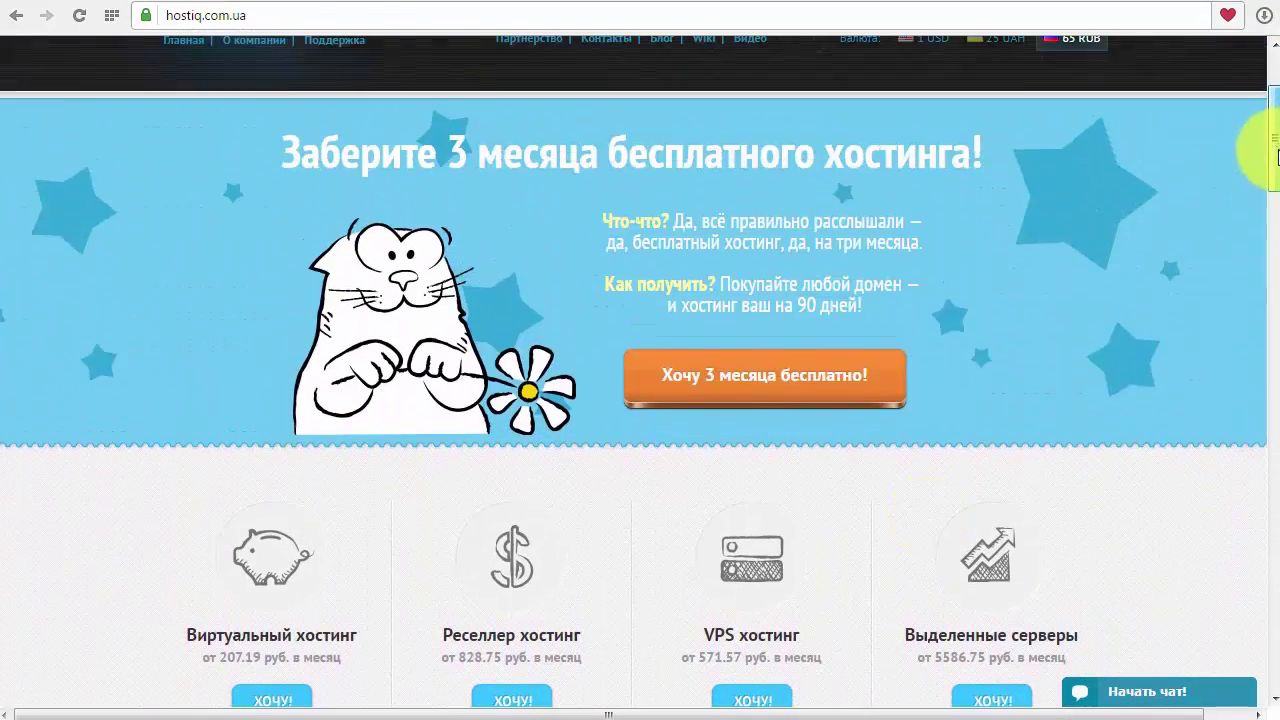